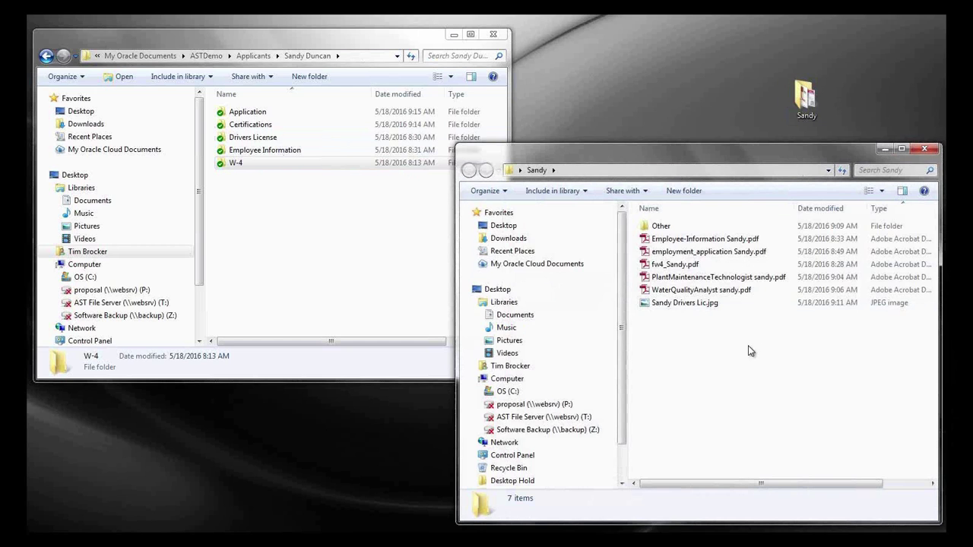
Step: Move the employment application PDF into Application and the W-4 form PDF into W-4
{"action": "left_click", "coordinate": [726, 255]}
{"action": "left_click_drag", "start_coordinate": [726, 258], "coordinate": [286, 114]}
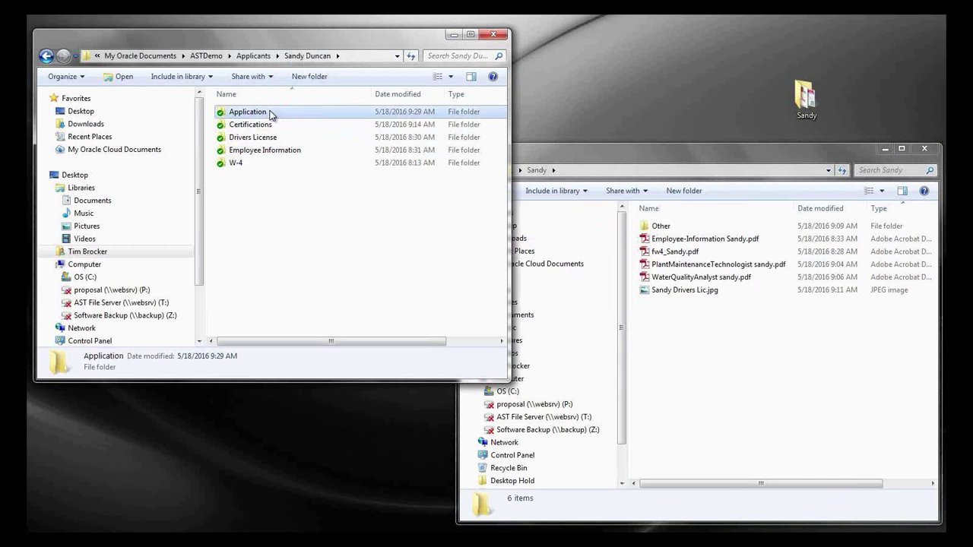
{"action": "double_click", "coordinate": [271, 113]}
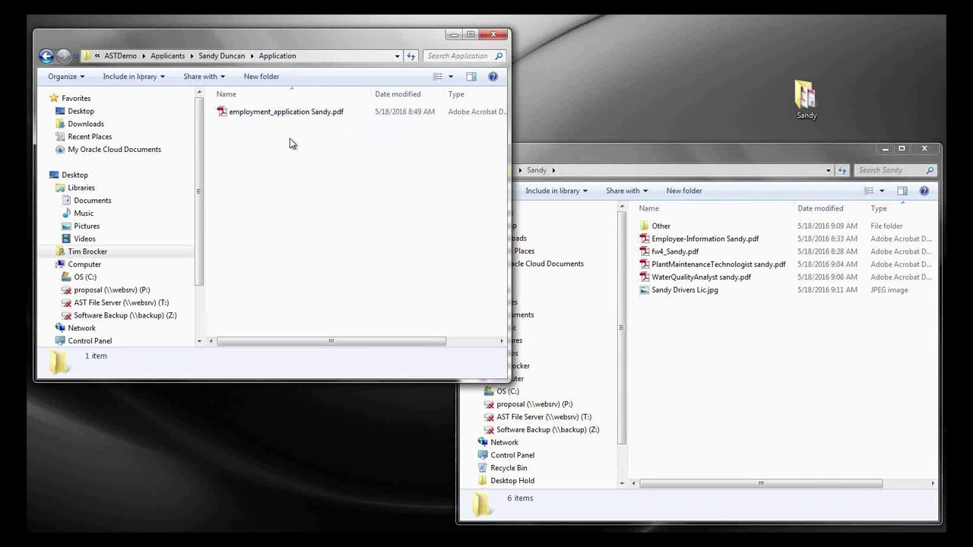
{"action": "left_click", "coordinate": [228, 56]}
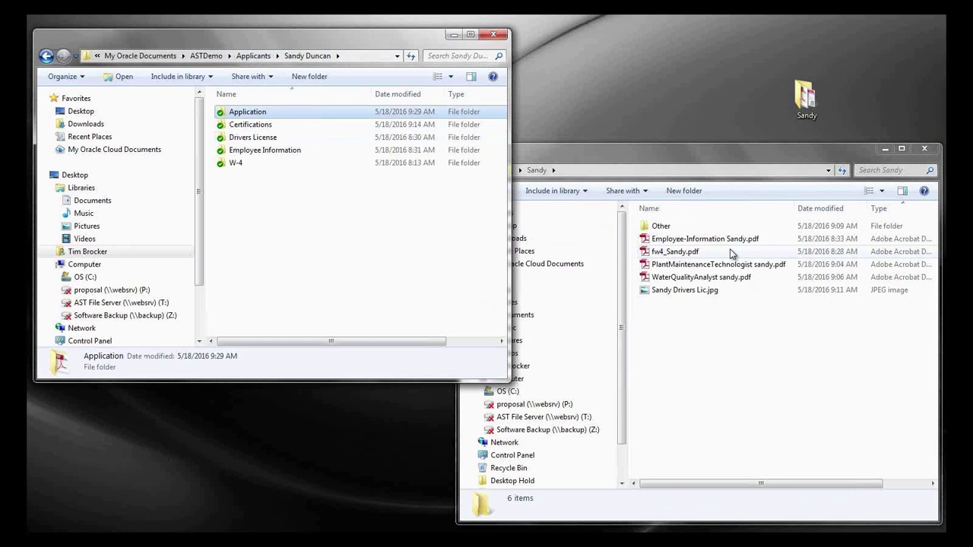
{"action": "left_click", "coordinate": [691, 256]}
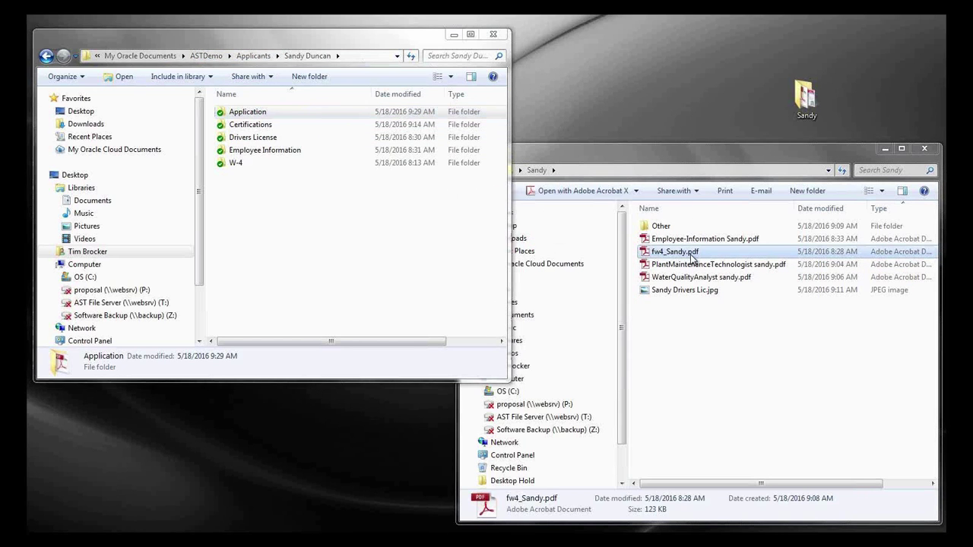
{"action": "left_click_drag", "start_coordinate": [691, 256], "coordinate": [298, 167]}
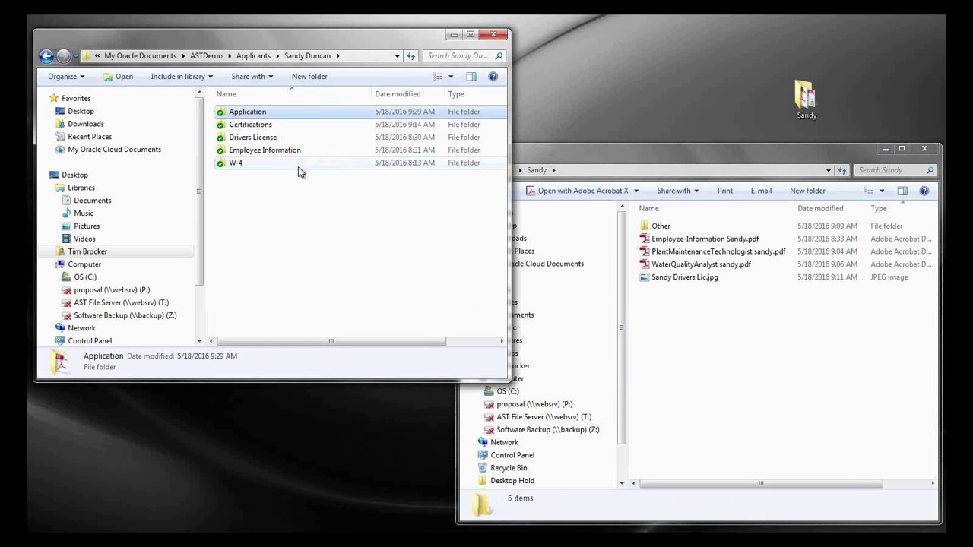
Step: File the license photo, employee information PDF and both certification PDFs into their matching folders
{"action": "left_click", "coordinate": [687, 264]}
{"action": "left_click_drag", "start_coordinate": [685, 279], "coordinate": [328, 138]}
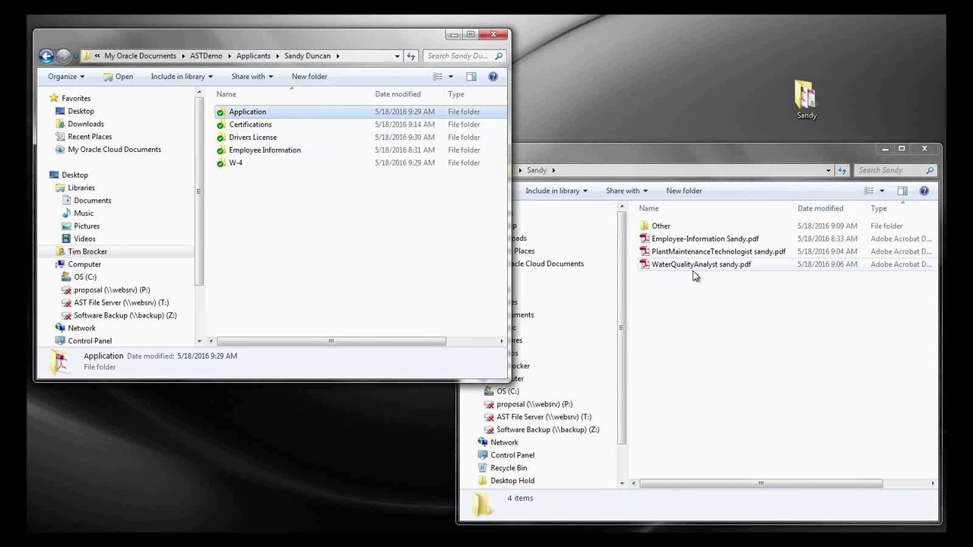
{"action": "left_click_drag", "start_coordinate": [696, 242], "coordinate": [255, 153]}
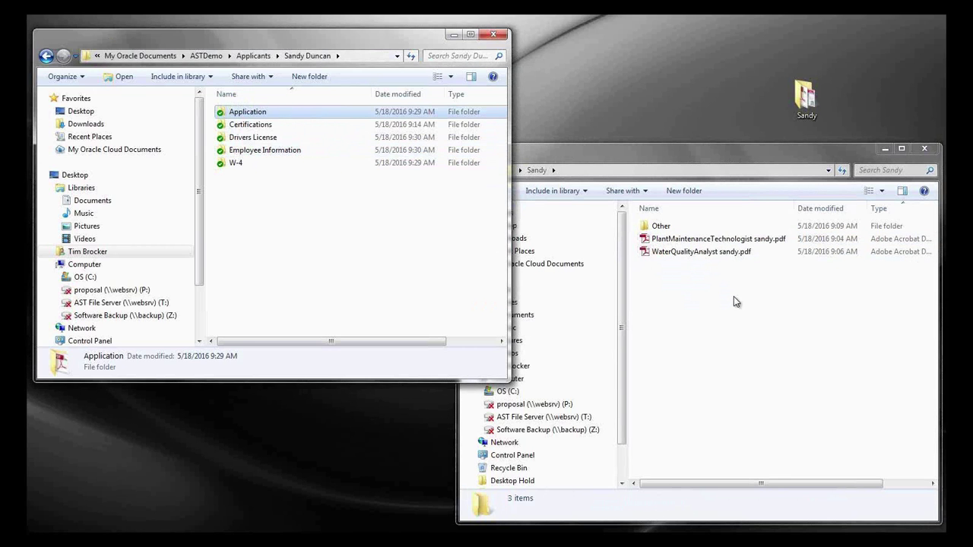
{"action": "left_click", "coordinate": [697, 254]}
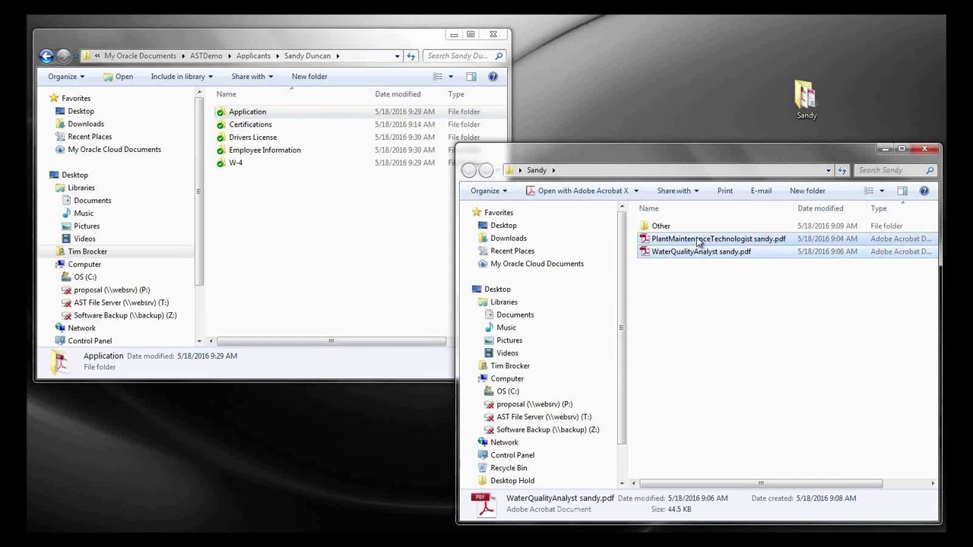
{"action": "left_click", "coordinate": [698, 242], "text": "ctrl"}
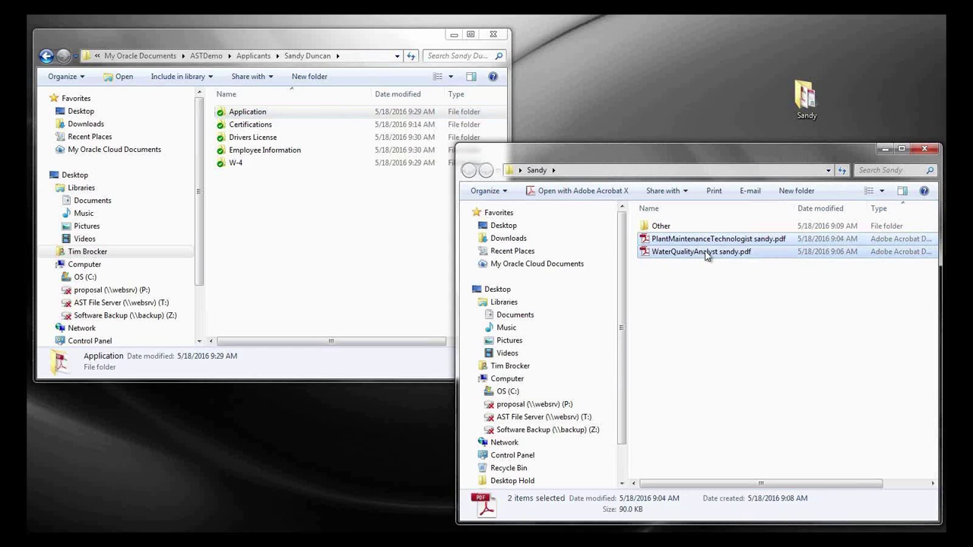
{"action": "left_click_drag", "start_coordinate": [706, 256], "coordinate": [304, 129]}
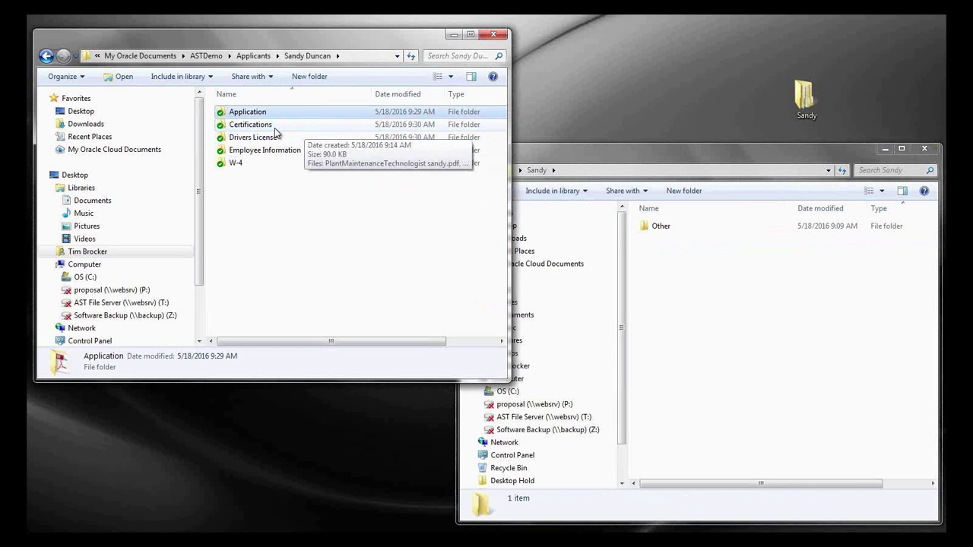
Step: Check that the Application, Certifications and Drivers License folders each hold their document
{"action": "double_click", "coordinate": [258, 112]}
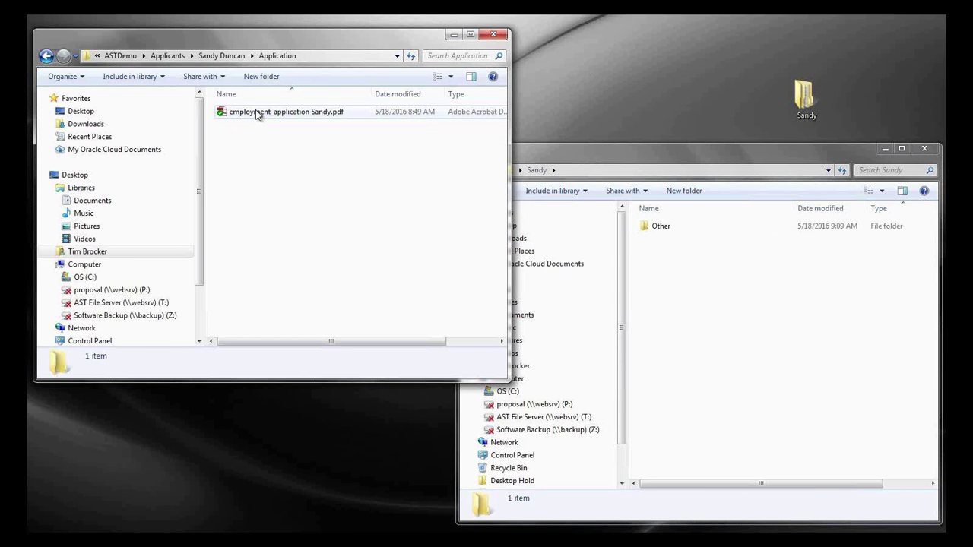
{"action": "left_click", "coordinate": [257, 114]}
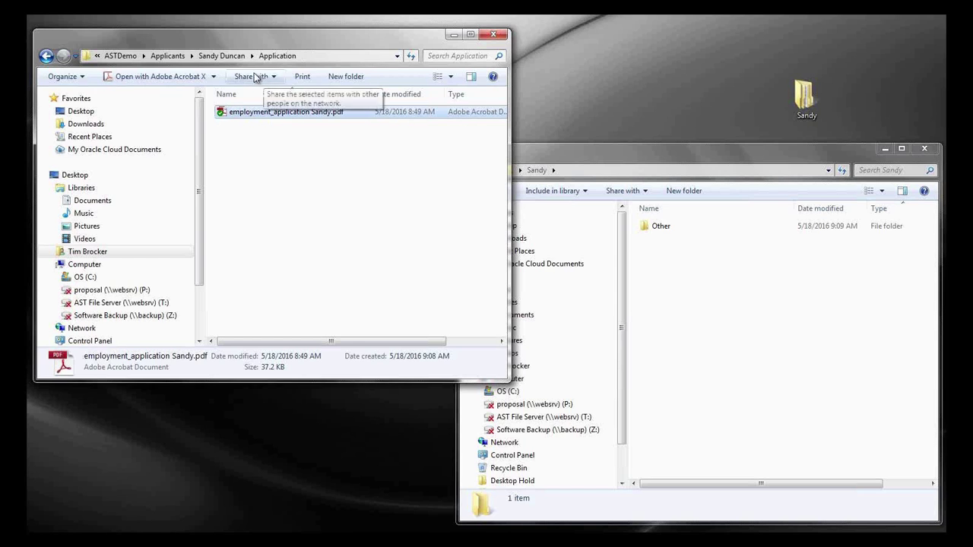
{"action": "left_click", "coordinate": [234, 57]}
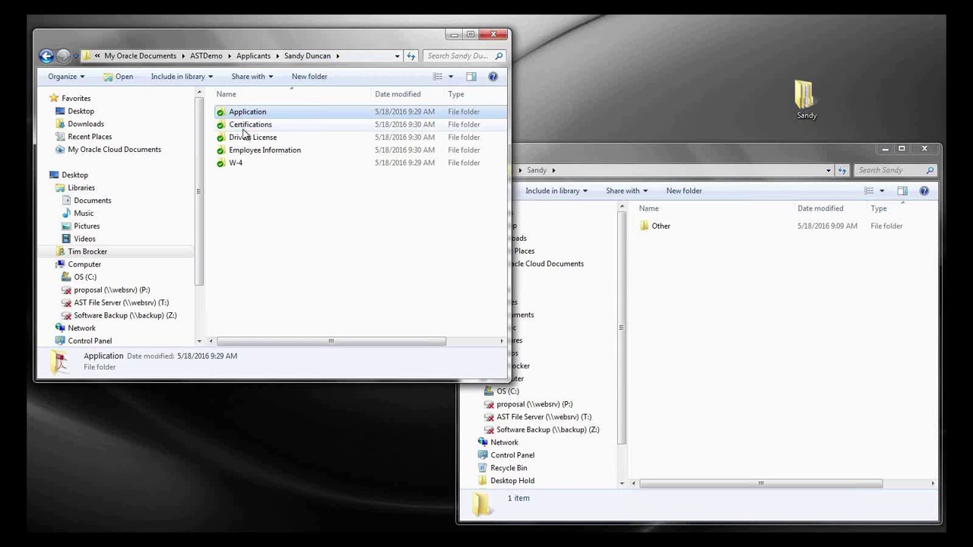
{"action": "double_click", "coordinate": [245, 126]}
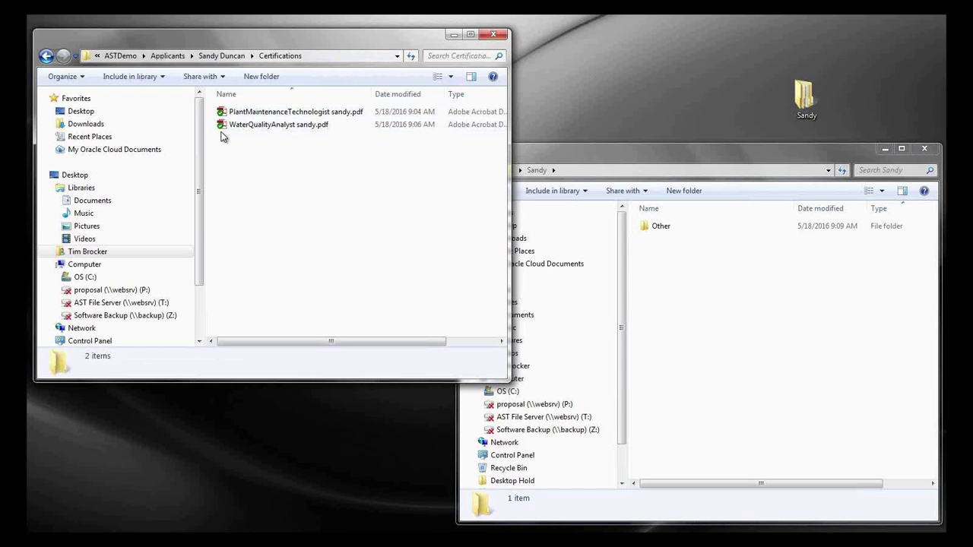
{"action": "left_click", "coordinate": [225, 57]}
{"action": "double_click", "coordinate": [245, 138]}
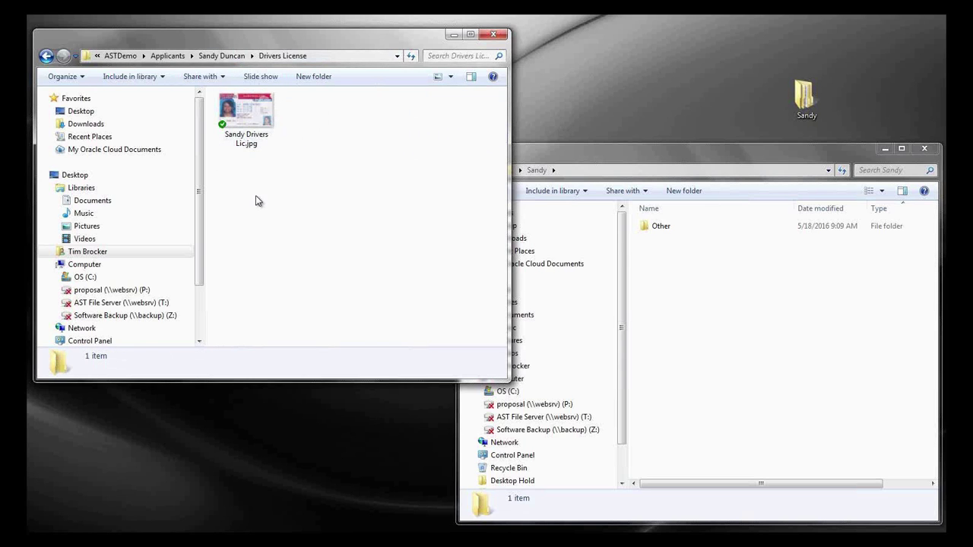
{"action": "left_click", "coordinate": [218, 56]}
Step: Check the Employee Information and W-4 folders, then close the emptied unsorted-files window
{"action": "left_click", "coordinate": [241, 152]}
{"action": "double_click", "coordinate": [240, 151]}
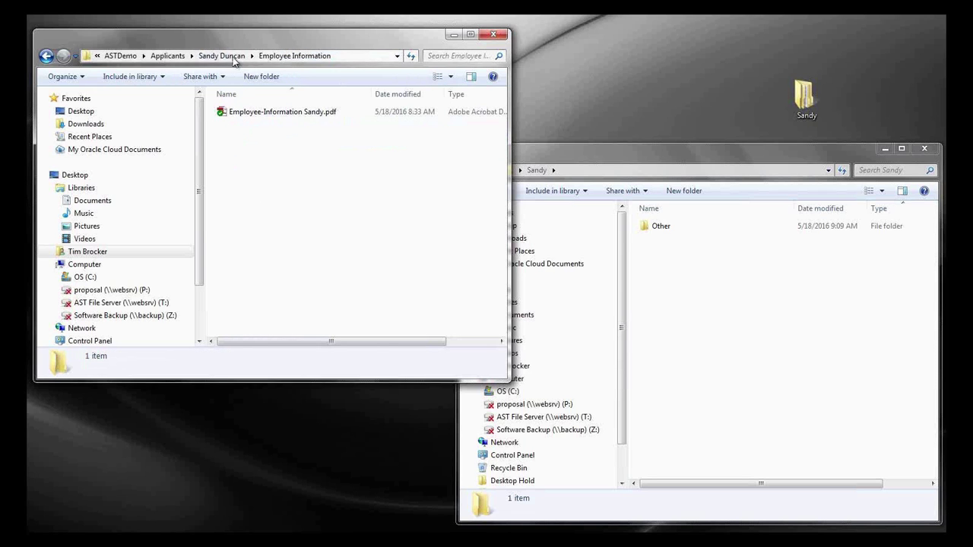
{"action": "left_click", "coordinate": [232, 58]}
{"action": "double_click", "coordinate": [238, 163]}
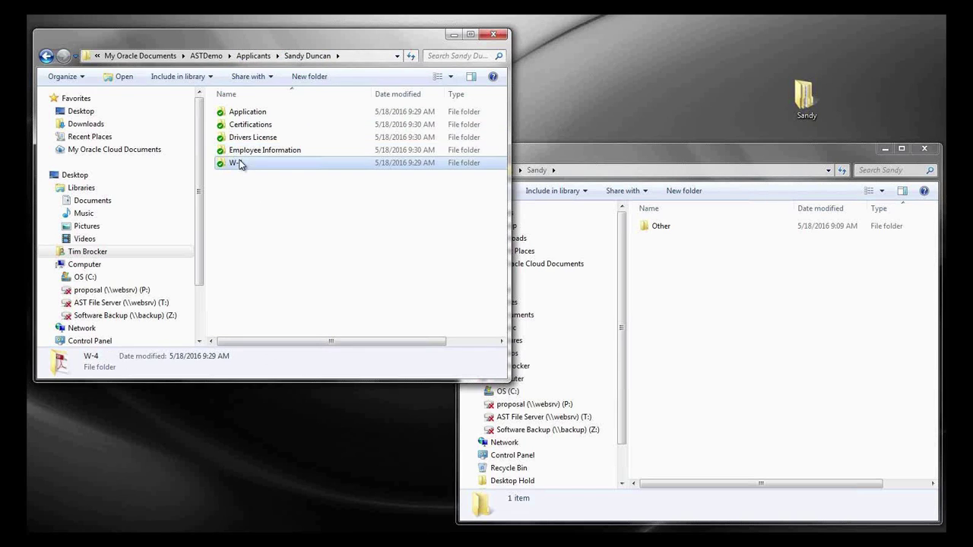
{"action": "left_click", "coordinate": [304, 59]}
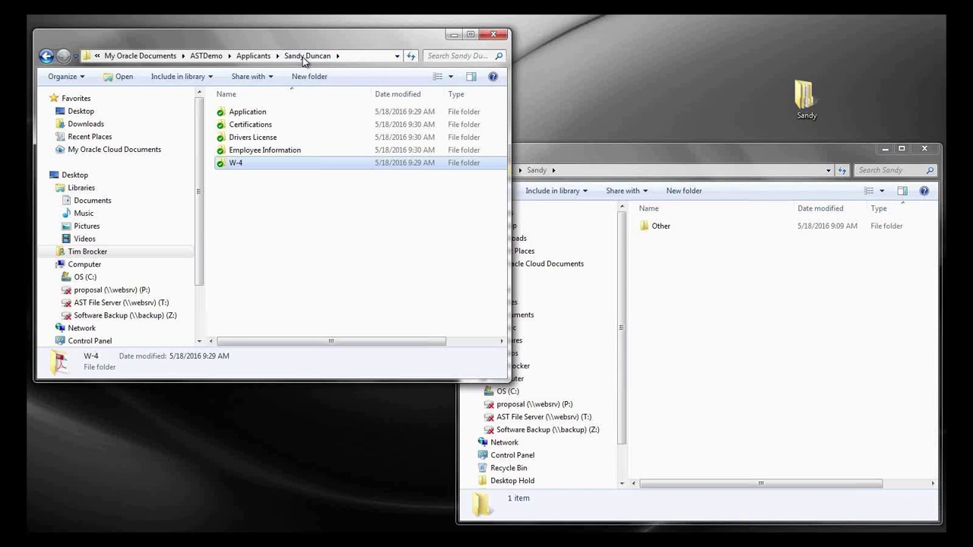
{"action": "left_click", "coordinate": [922, 150]}
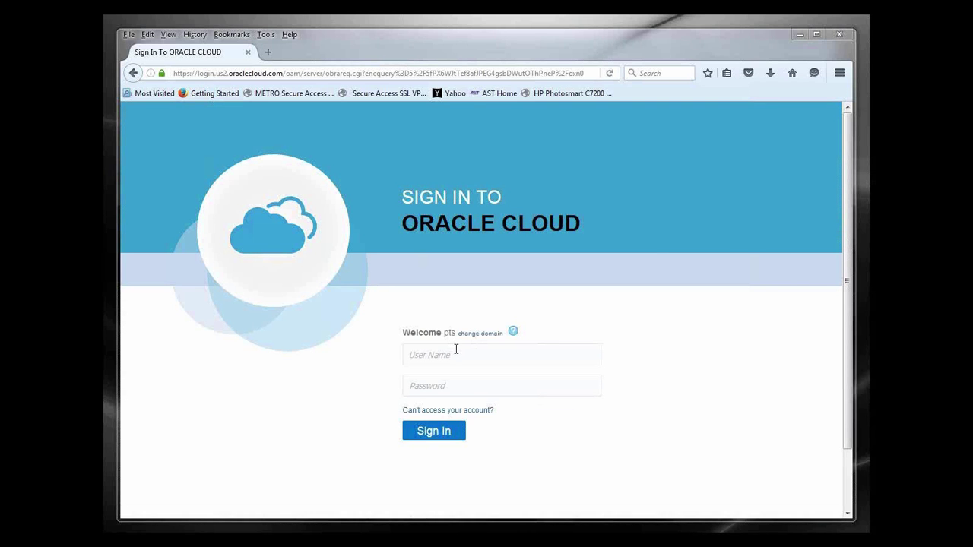
{"action": "left_click", "coordinate": [456, 353]}
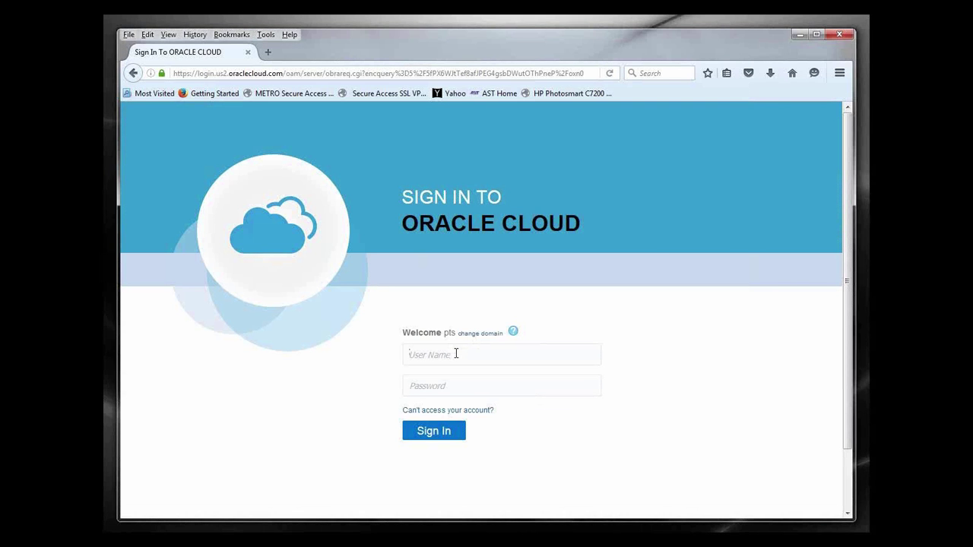
Step: Sign in to Oracle Cloud with the user's e-mail and password, declining to save the login
{"action": "key", "text": "Tab"}
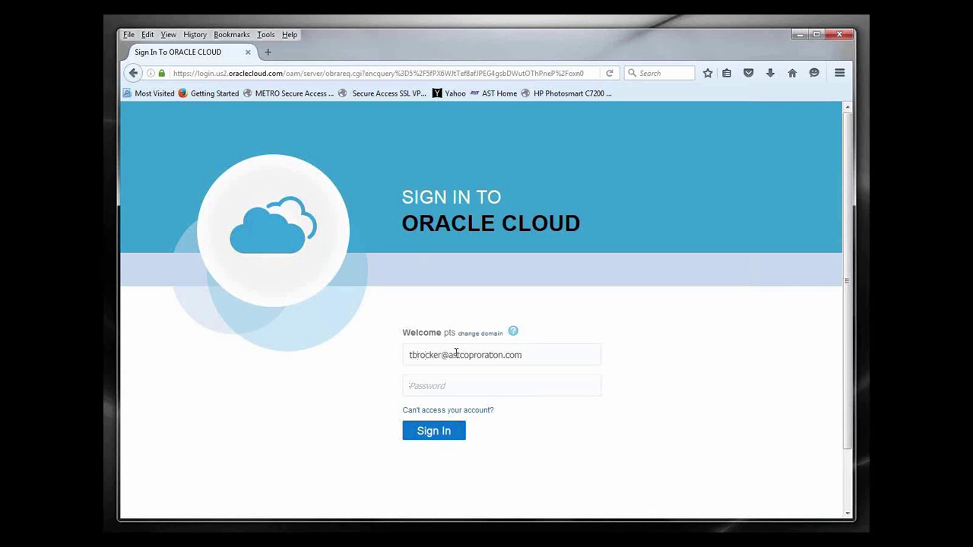
{"action": "type", "text": "•"}
{"action": "left_click", "coordinate": [434, 431]}
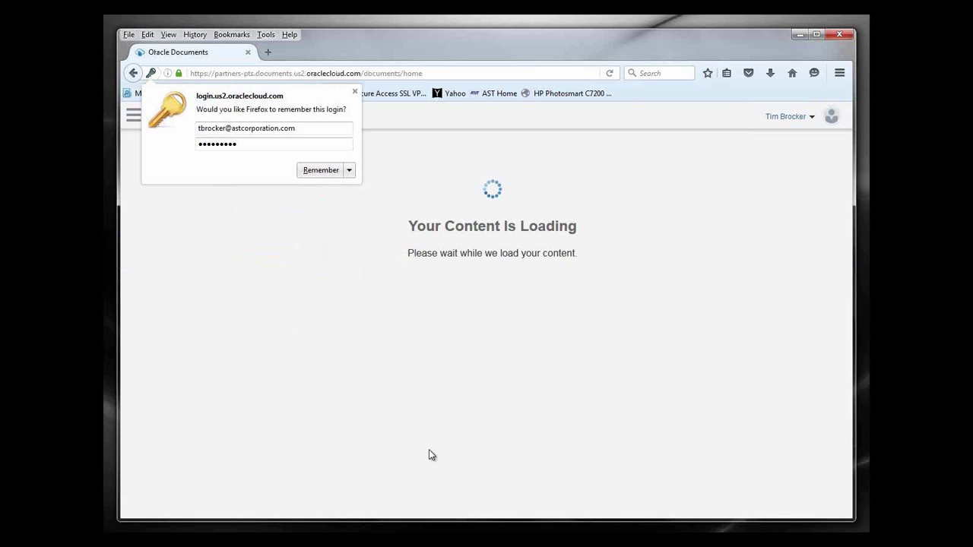
{"action": "left_click", "coordinate": [354, 92]}
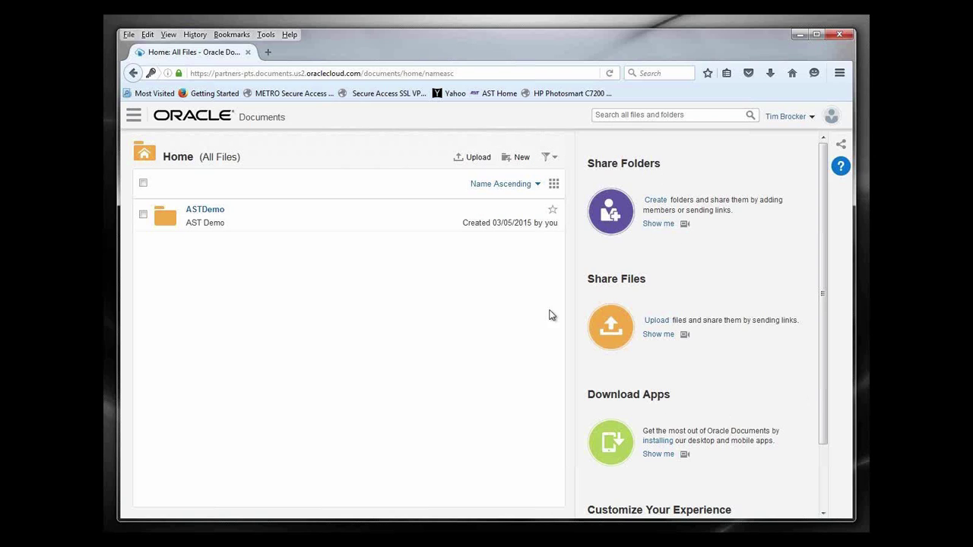
Step: Browse ASTDemo > Applicants > the applicant > Application and open the employment application PDF
{"action": "left_click", "coordinate": [199, 218]}
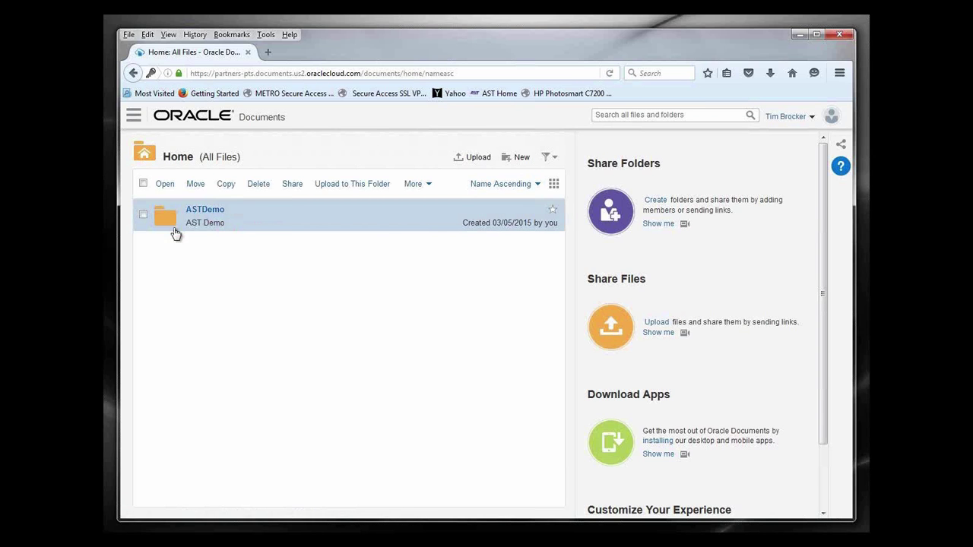
{"action": "left_click", "coordinate": [205, 212]}
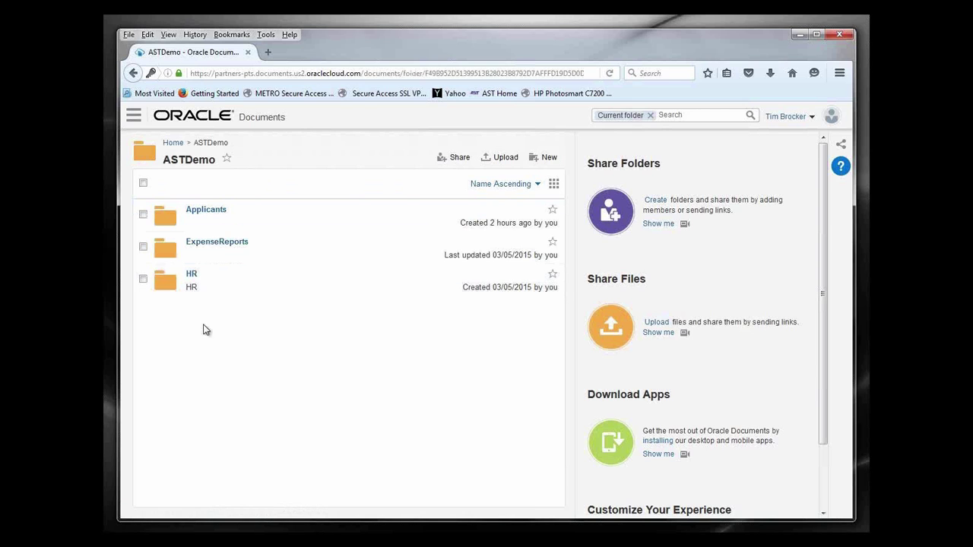
{"action": "left_click", "coordinate": [210, 212]}
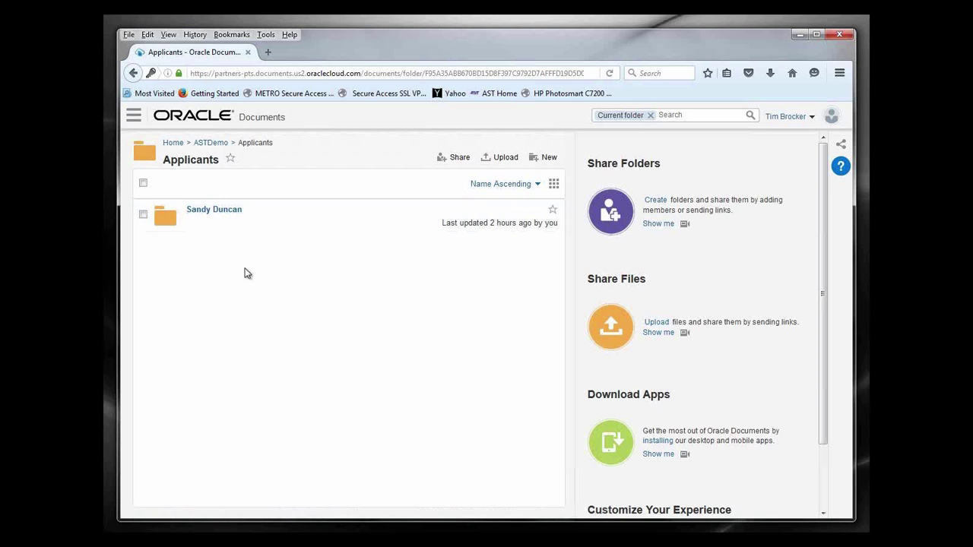
{"action": "left_click", "coordinate": [225, 212]}
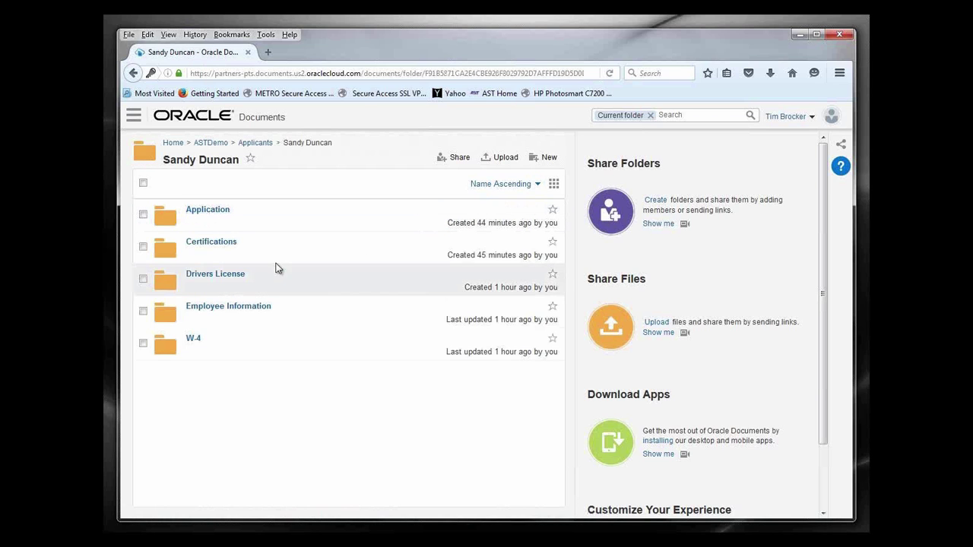
{"action": "left_click", "coordinate": [208, 211]}
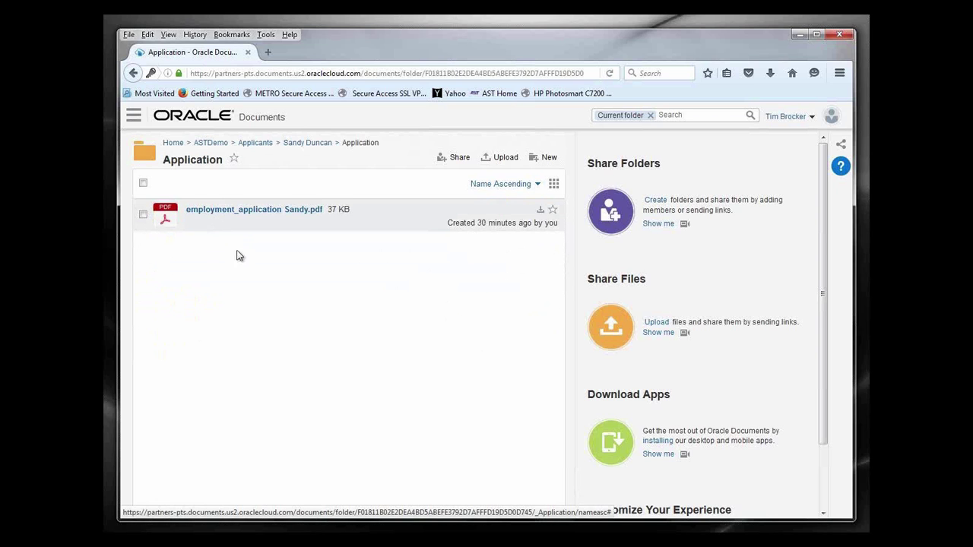
{"action": "left_click", "coordinate": [227, 212]}
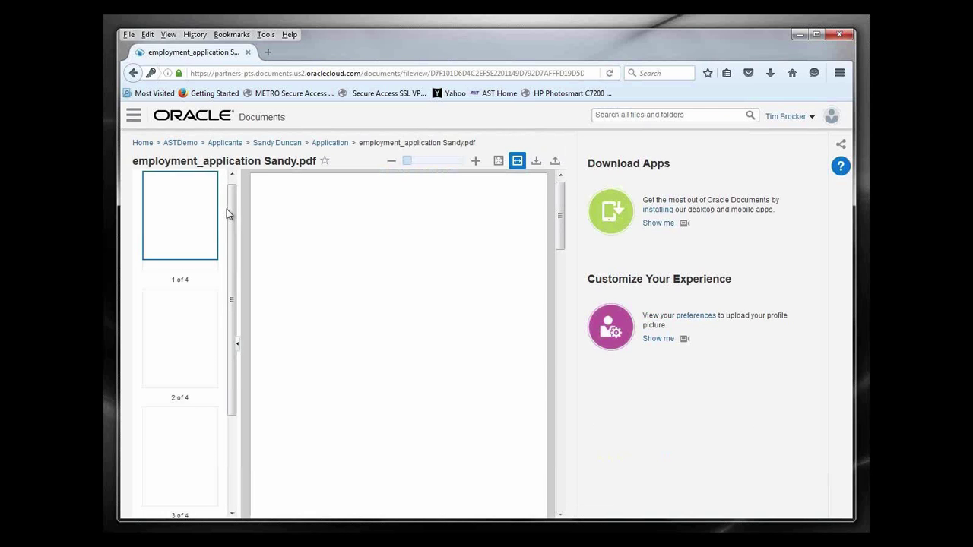
Step: Page through the 4-page application, fit it to width, and return to the applicant's folder
{"action": "left_click", "coordinate": [187, 338]}
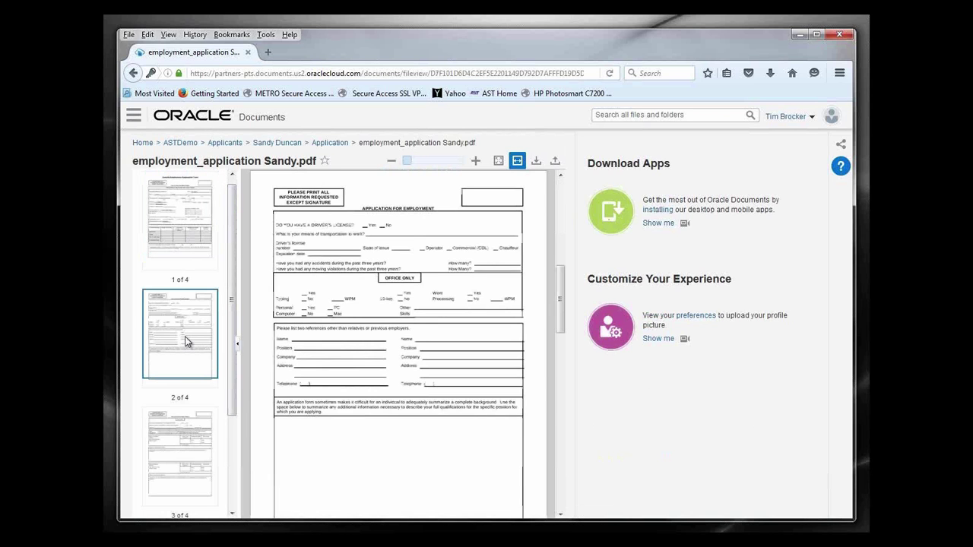
{"action": "left_click", "coordinate": [180, 441]}
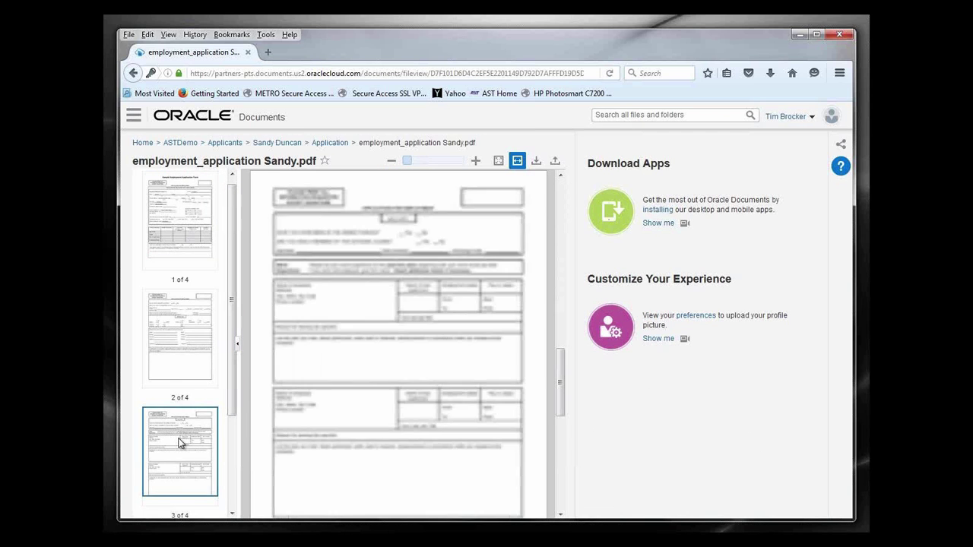
{"action": "left_click", "coordinate": [167, 189]}
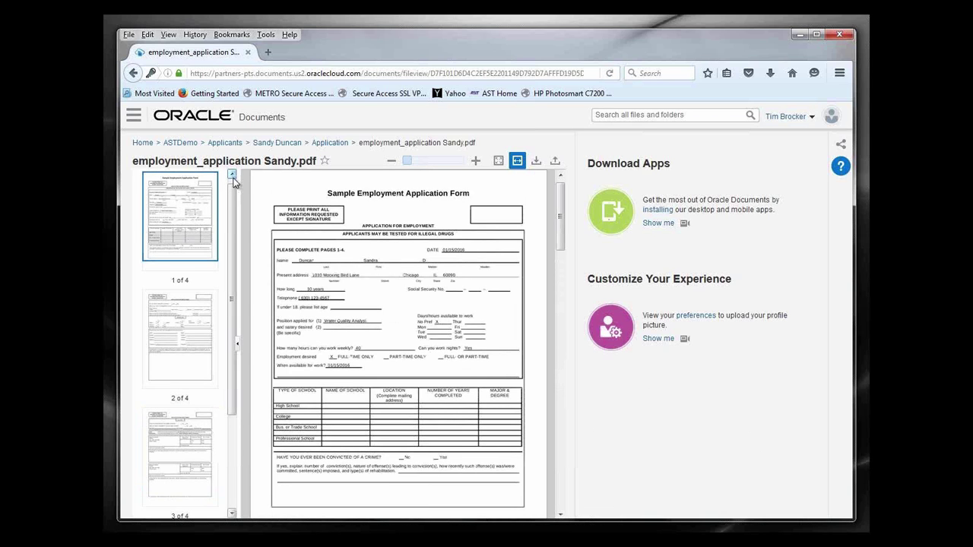
{"action": "left_click", "coordinate": [517, 161]}
{"action": "left_click", "coordinate": [286, 145]}
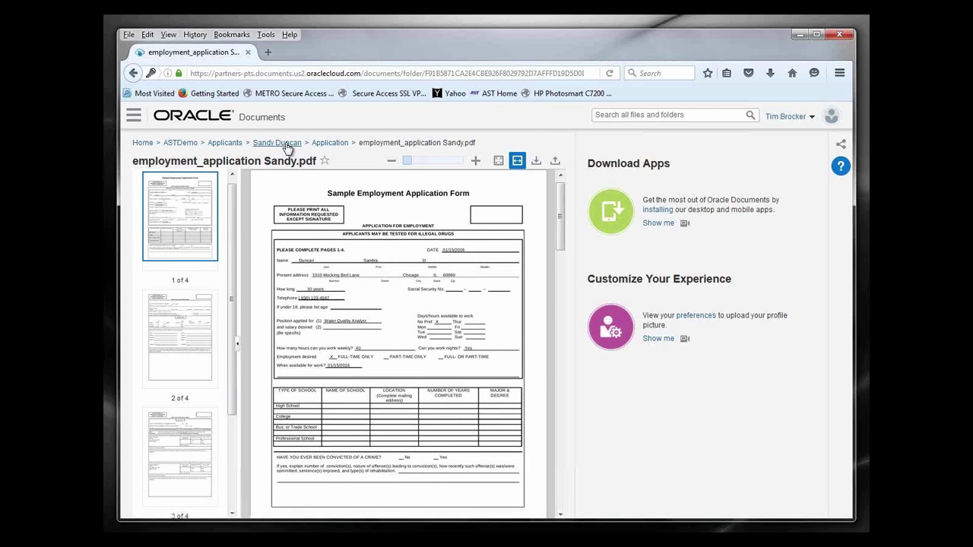
{"action": "left_click", "coordinate": [239, 282]}
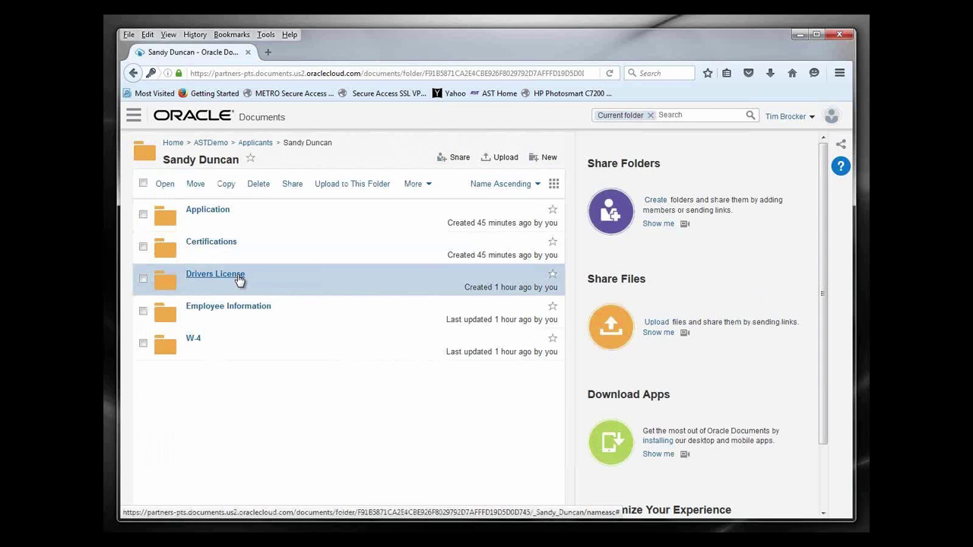
Step: View the driver's license JPG at fit-width, then sign out of Oracle Documents
{"action": "left_click", "coordinate": [238, 281]}
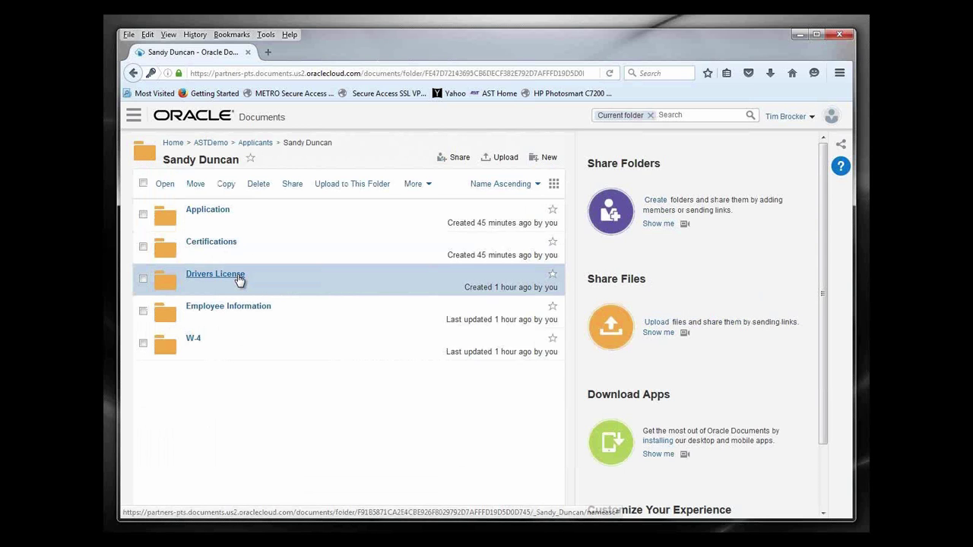
{"action": "left_click", "coordinate": [208, 218]}
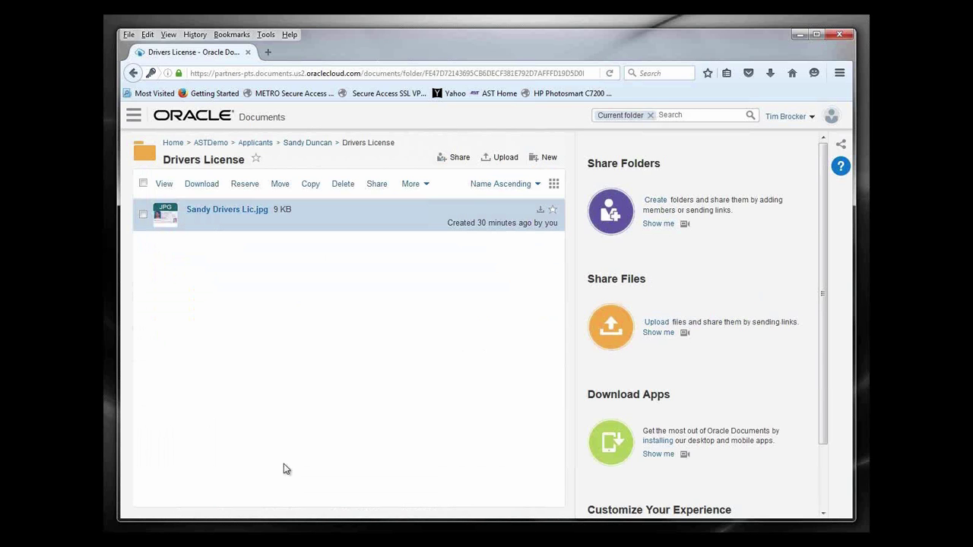
{"action": "left_click", "coordinate": [216, 217]}
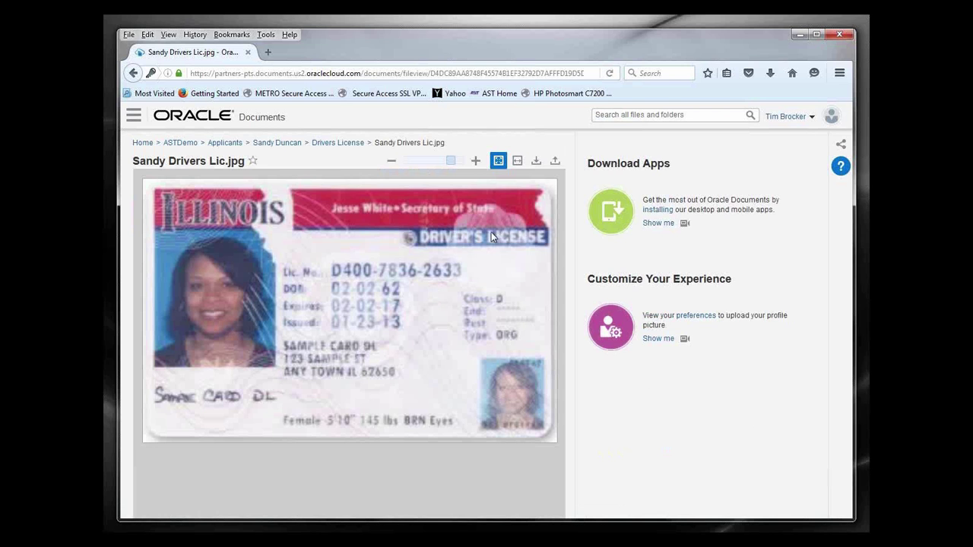
{"action": "left_click", "coordinate": [518, 161]}
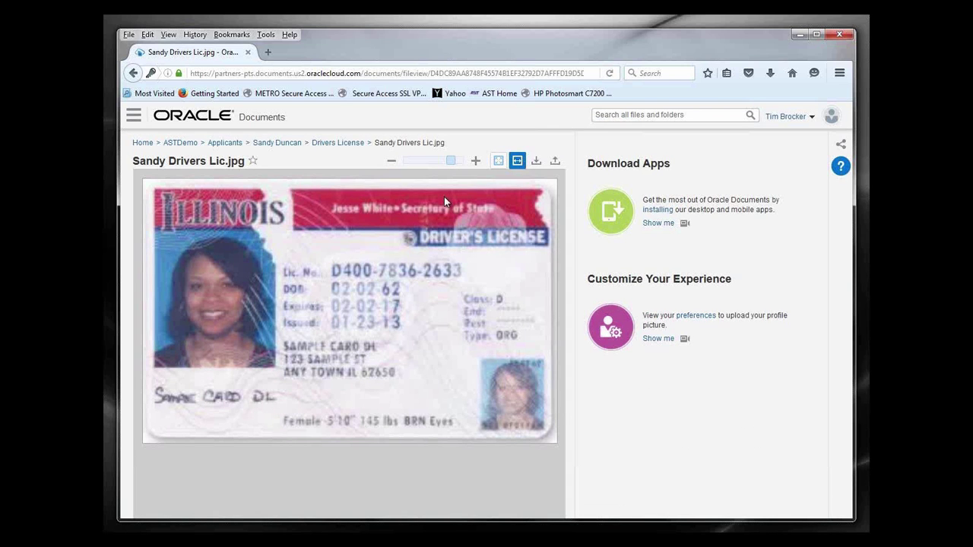
{"action": "left_click", "coordinate": [277, 143]}
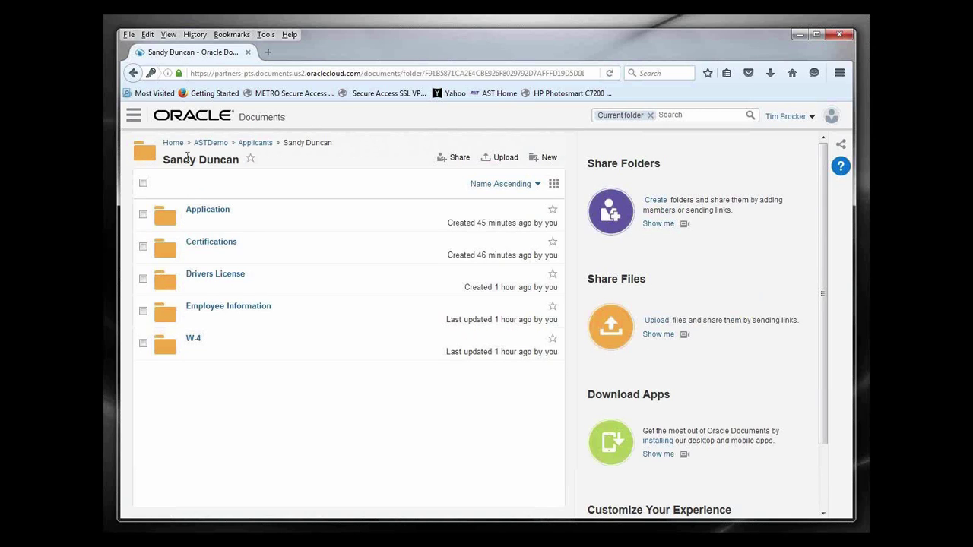
{"action": "left_click", "coordinate": [790, 118]}
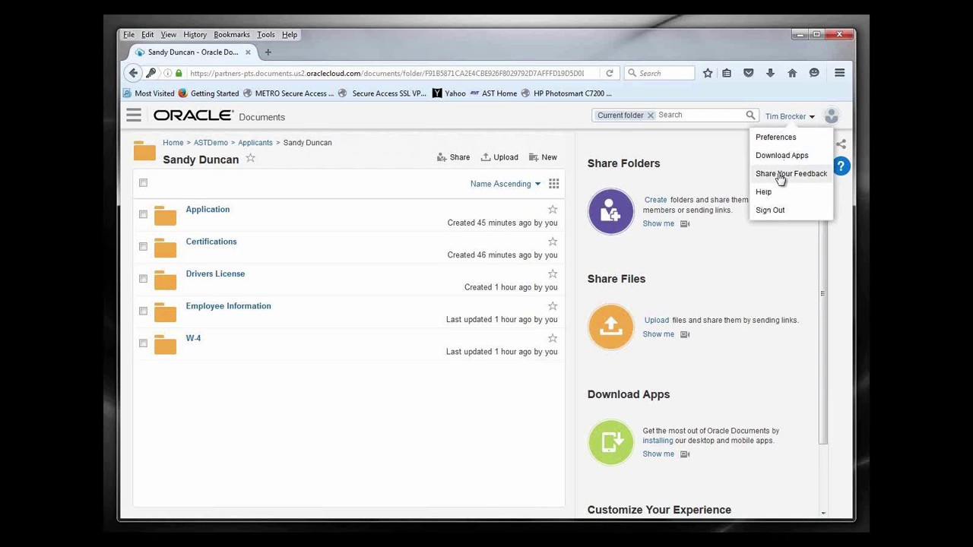
{"action": "left_click", "coordinate": [770, 209]}
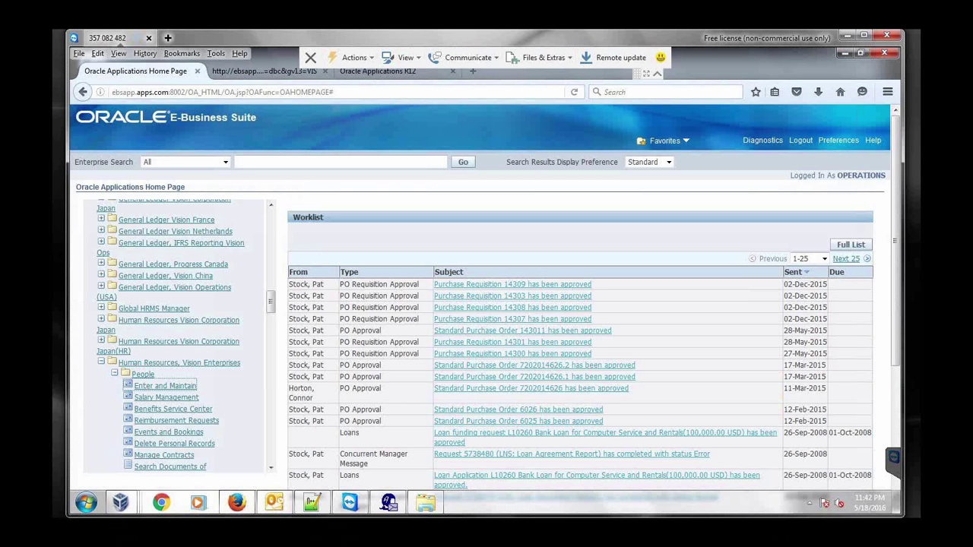
Step: Find the employee by number in People > Enter and Maintain and open the attached cloud documents folder
{"action": "left_click", "coordinate": [165, 385]}
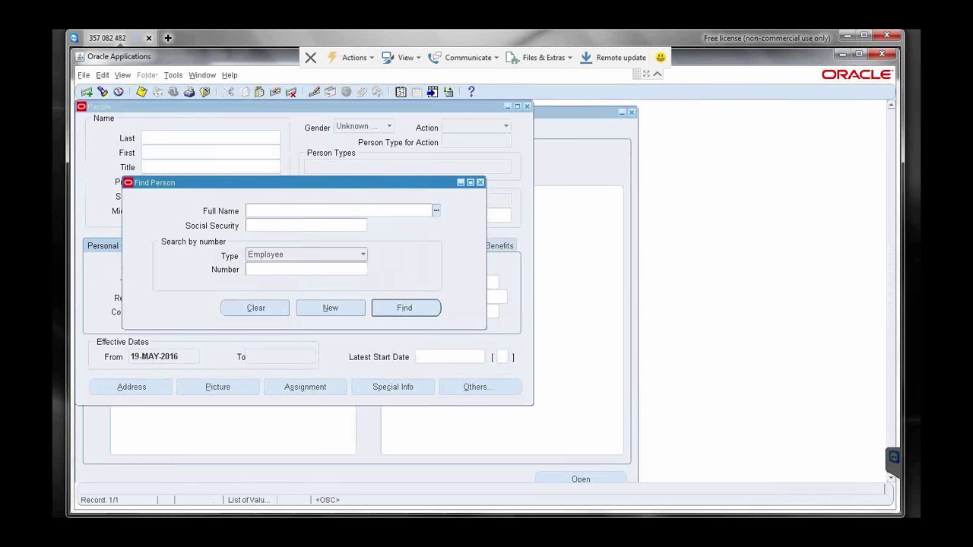
{"action": "left_click", "coordinate": [304, 269]}
{"action": "key", "text": "Return"}
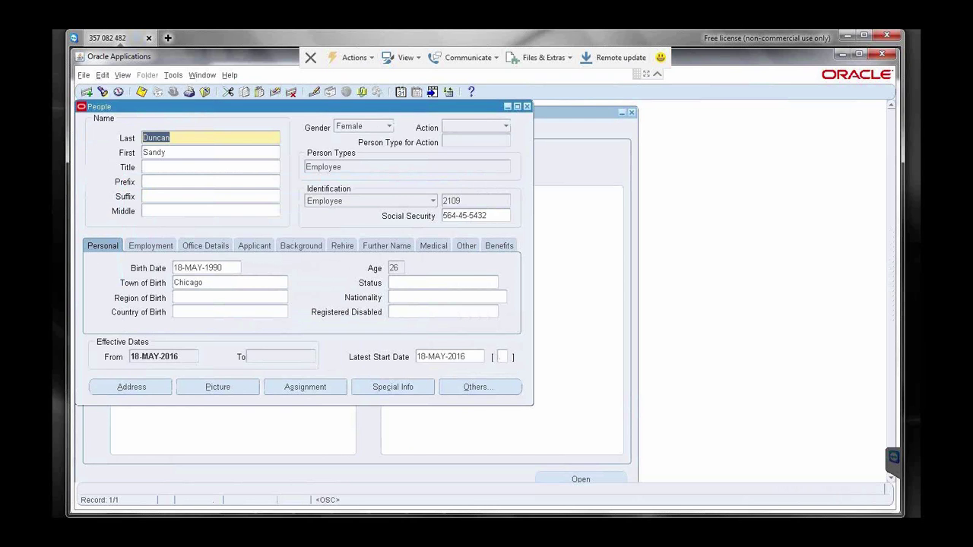
{"action": "left_click", "coordinate": [361, 91]}
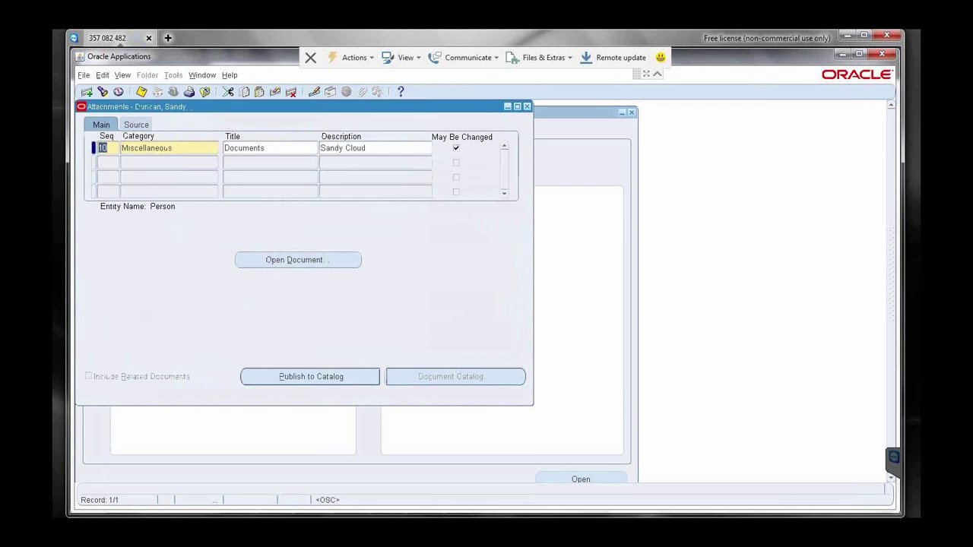
{"action": "left_click", "coordinate": [343, 147]}
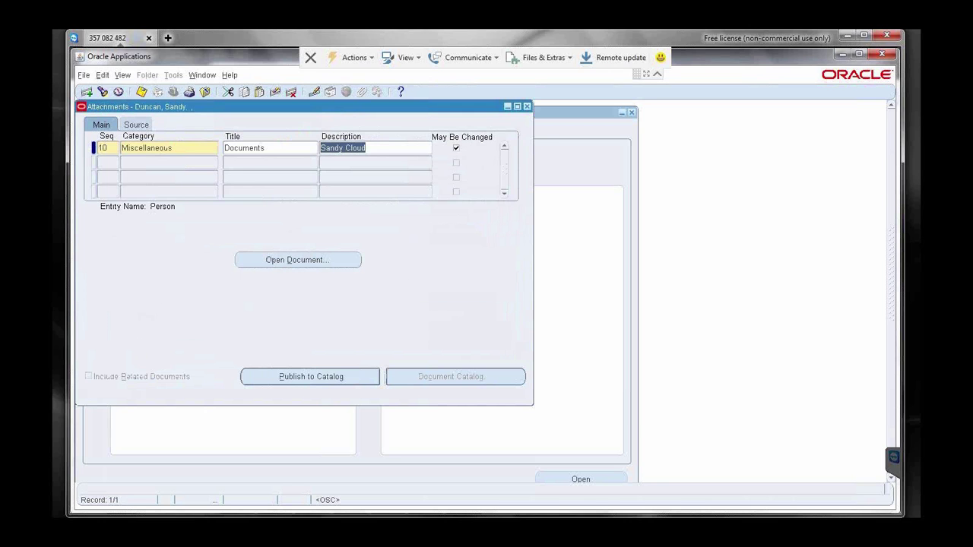
{"action": "left_click", "coordinate": [298, 260]}
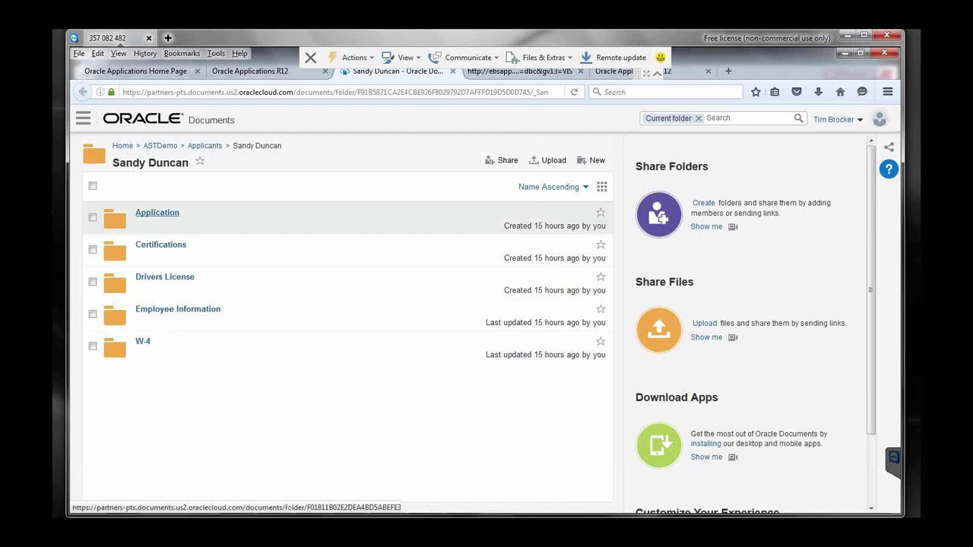
Step: Review the Application folder and the operator certificate image in Certifications
{"action": "left_click", "coordinate": [157, 212]}
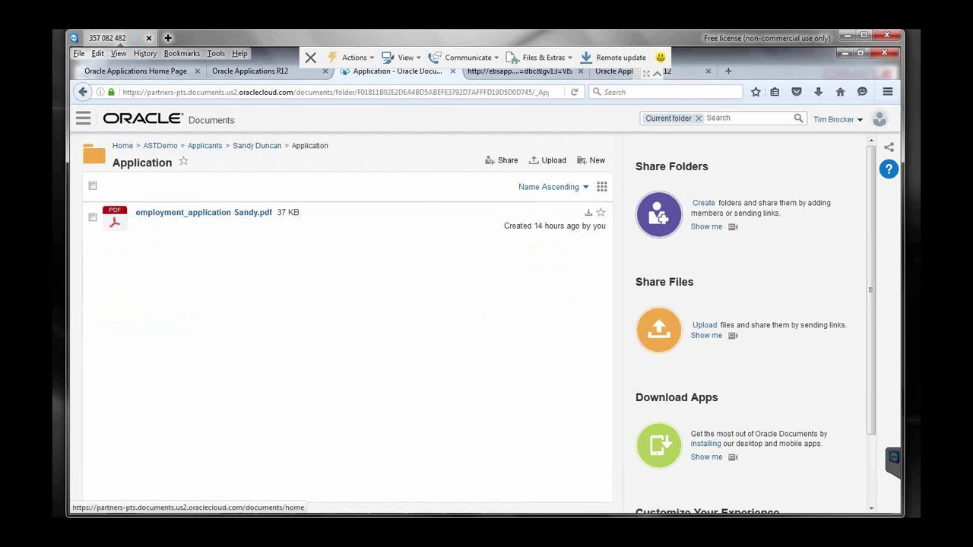
{"action": "left_click", "coordinate": [257, 145]}
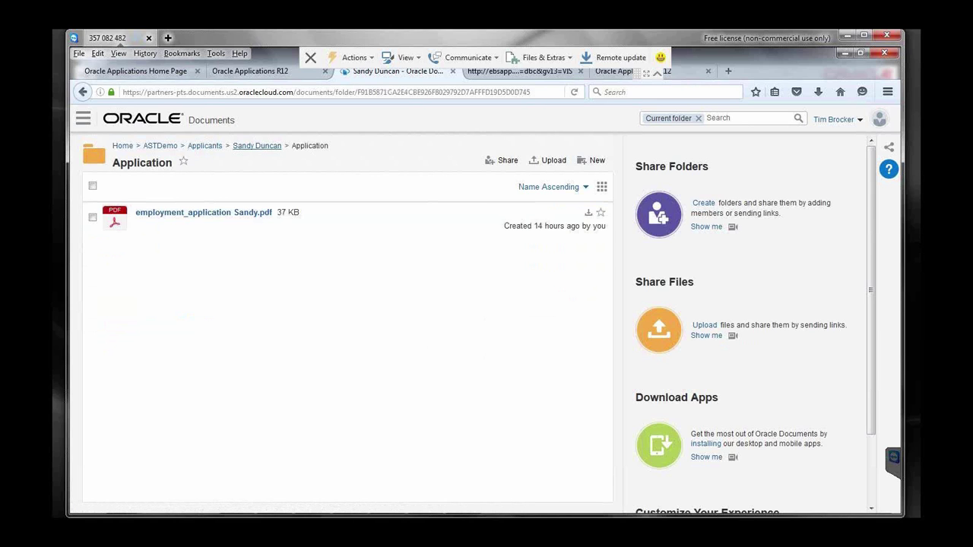
{"action": "left_click", "coordinate": [160, 245]}
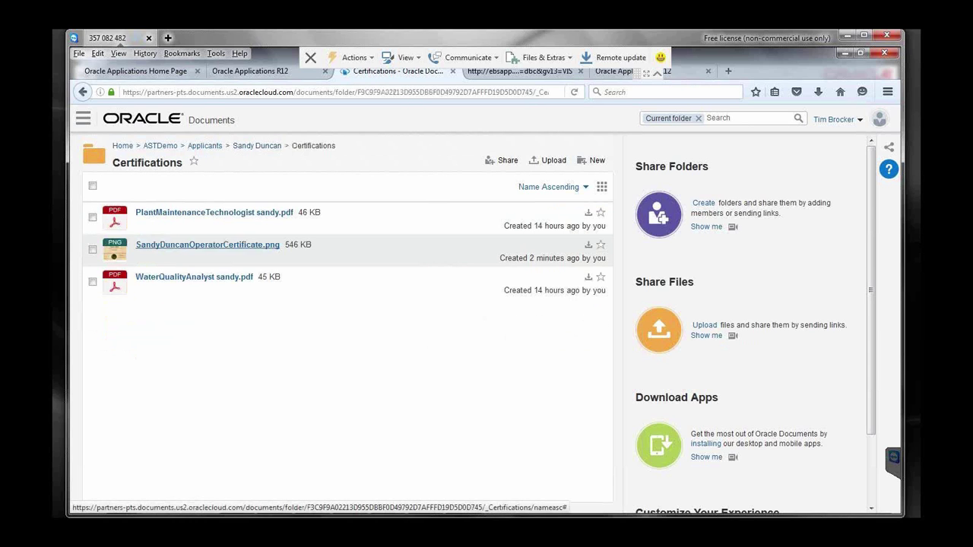
{"action": "left_click", "coordinate": [163, 244]}
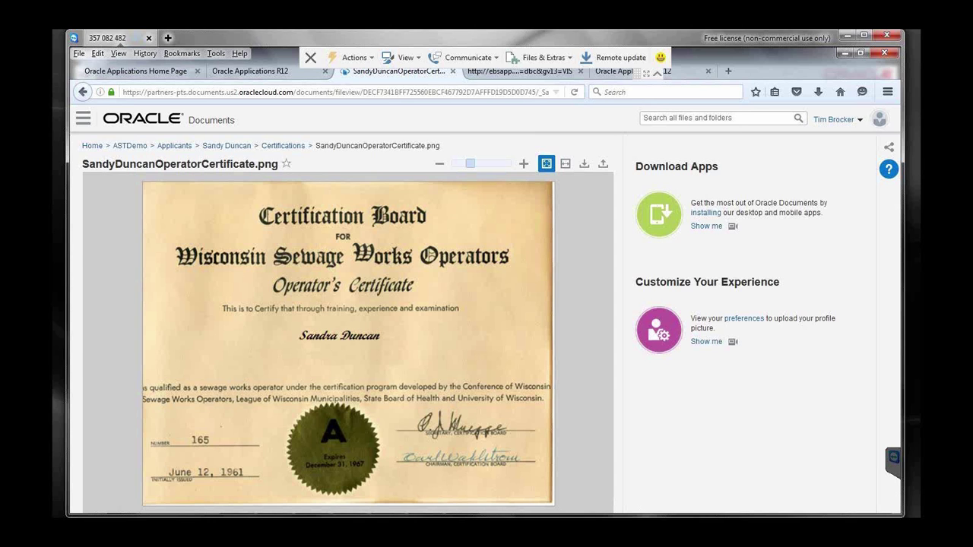
{"action": "left_click", "coordinate": [227, 145]}
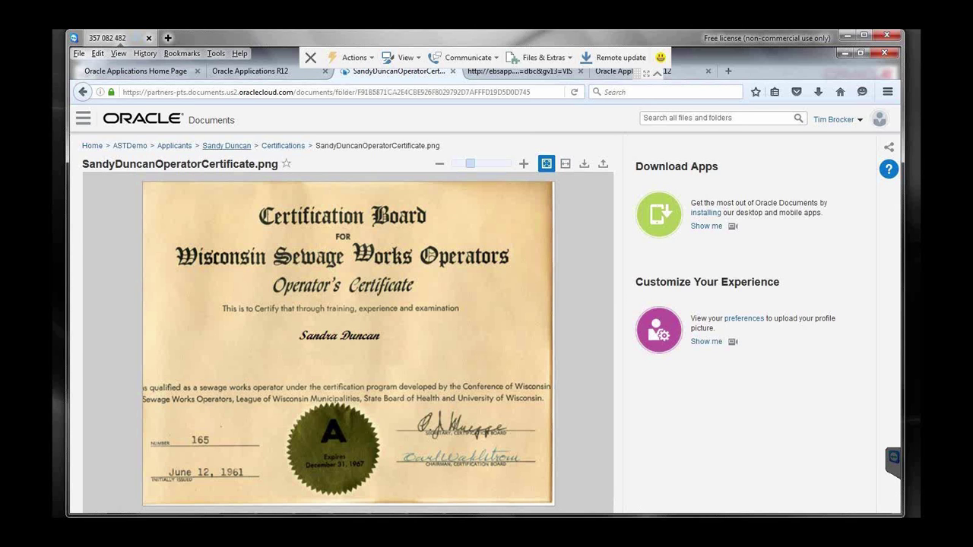
Step: View the driver's license image, sign out of Oracle Documents, and close the Attachments window
{"action": "left_click", "coordinate": [165, 276]}
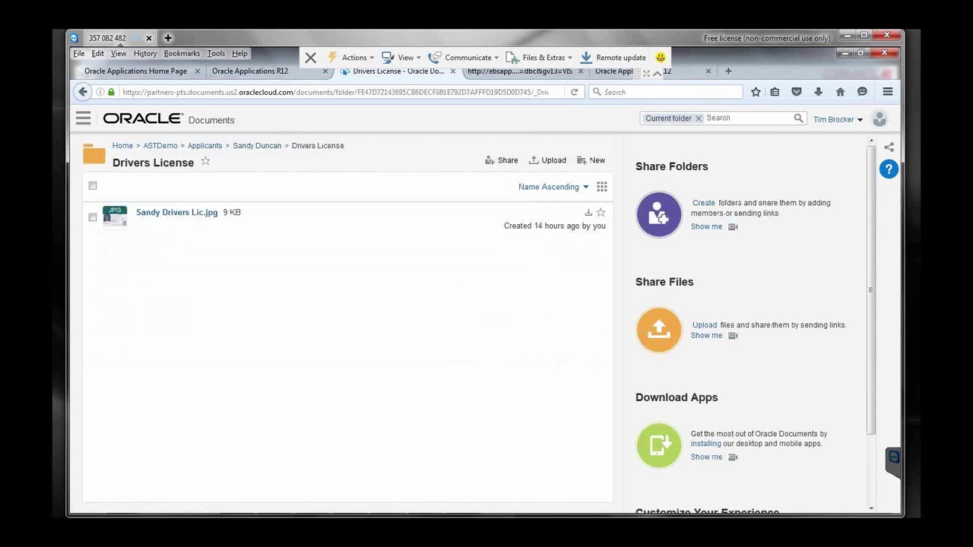
{"action": "left_click", "coordinate": [304, 221]}
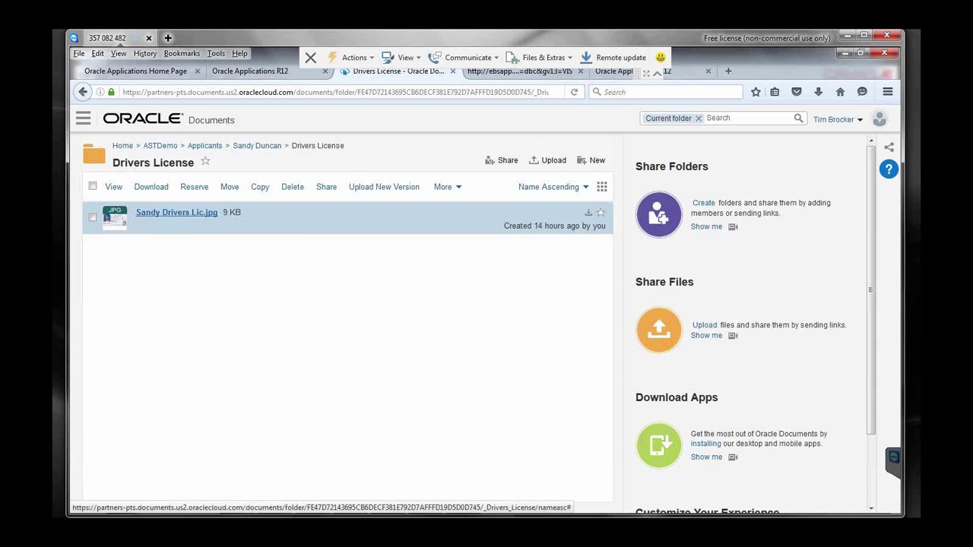
{"action": "left_click", "coordinate": [176, 213]}
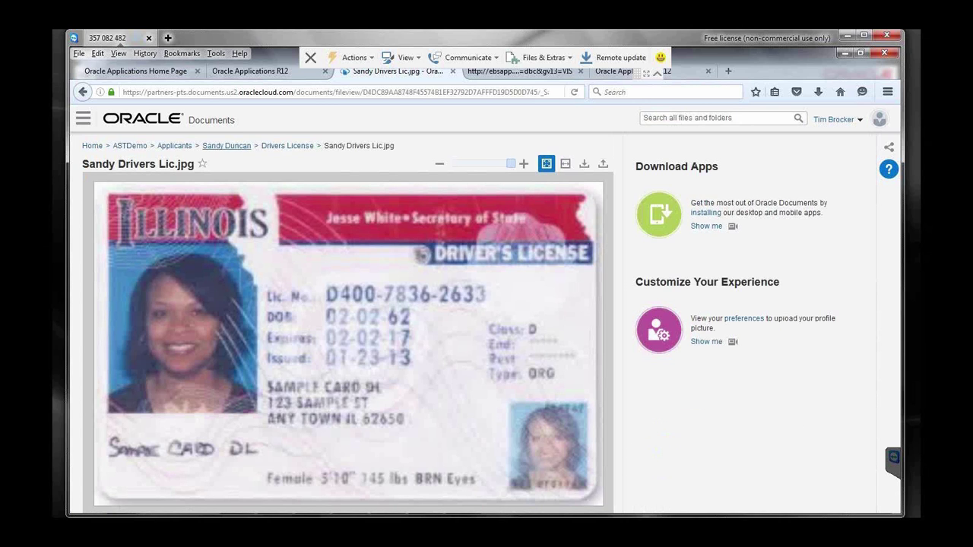
{"action": "left_click", "coordinate": [226, 146]}
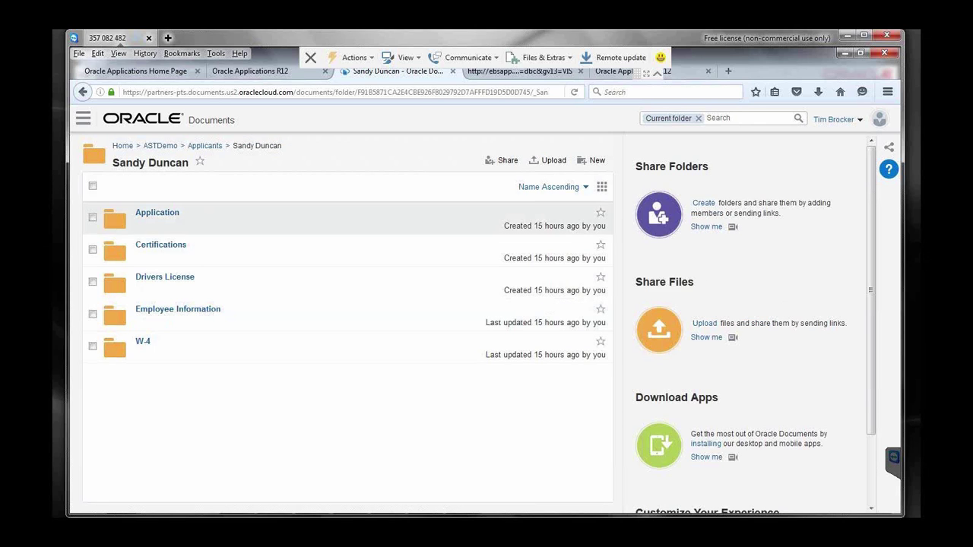
{"action": "left_click", "coordinate": [836, 120]}
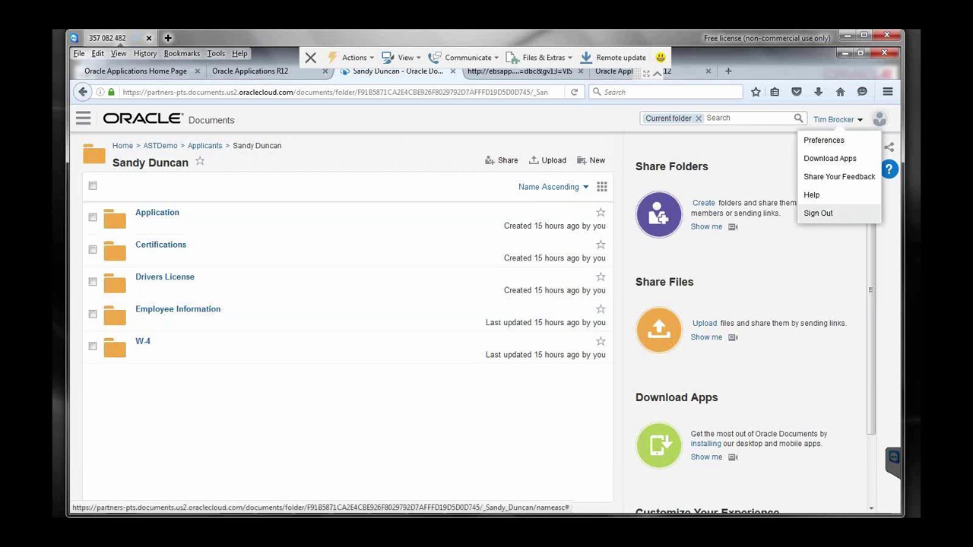
{"action": "left_click", "coordinate": [817, 213]}
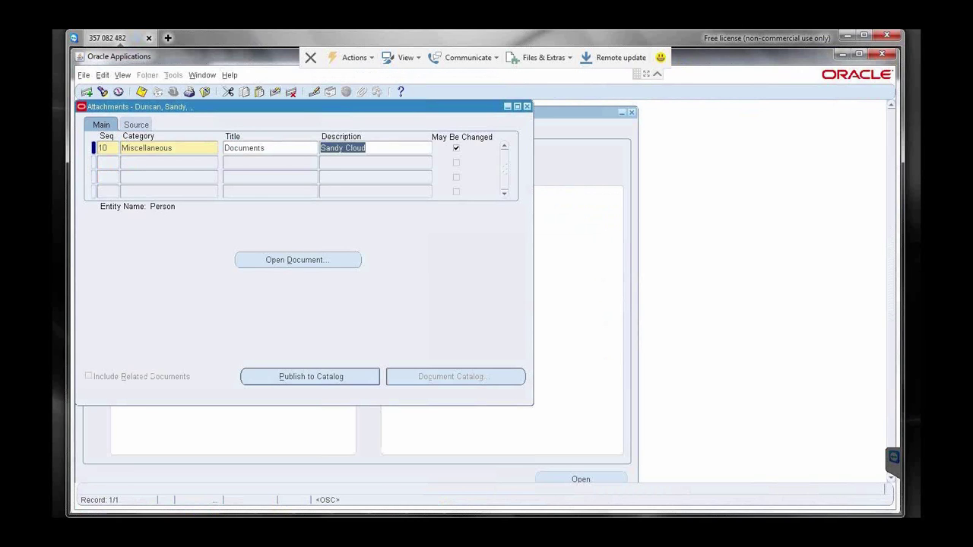
{"action": "left_click", "coordinate": [527, 106]}
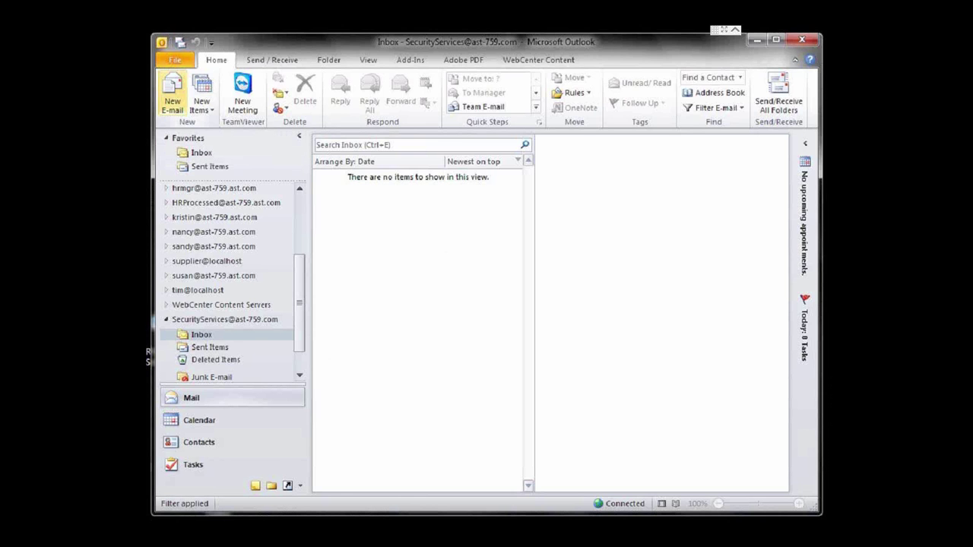
Step: Address a new e-mail to the HR inbox with a security-check subject naming the applicant, and paste the body
{"action": "left_click", "coordinate": [172, 95]}
{"action": "type", "text": "h"}
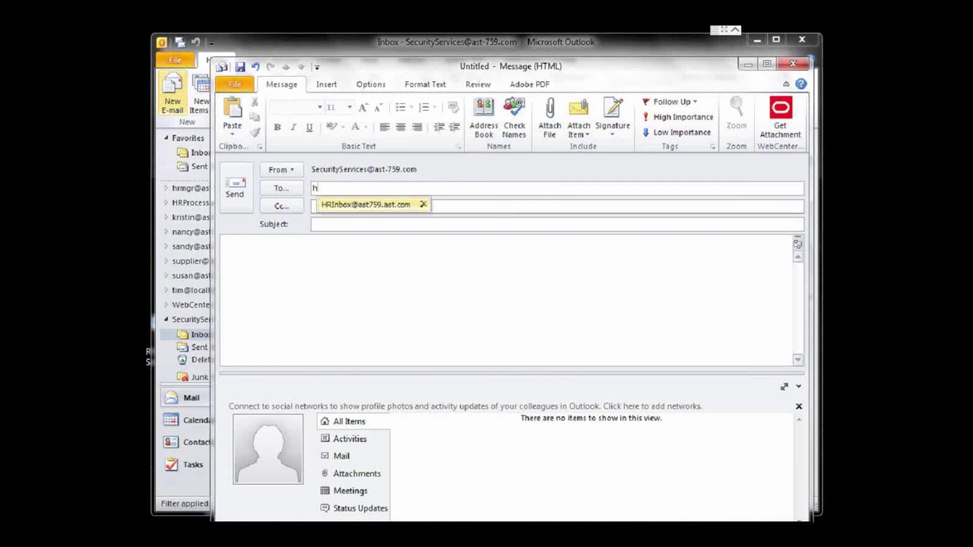
{"action": "key", "text": "Return"}
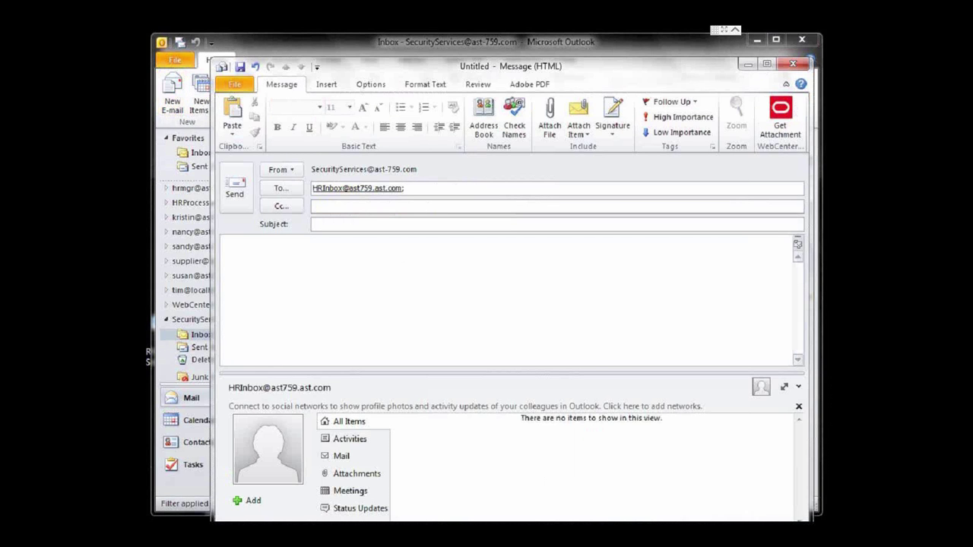
{"action": "left_click", "coordinate": [313, 224]}
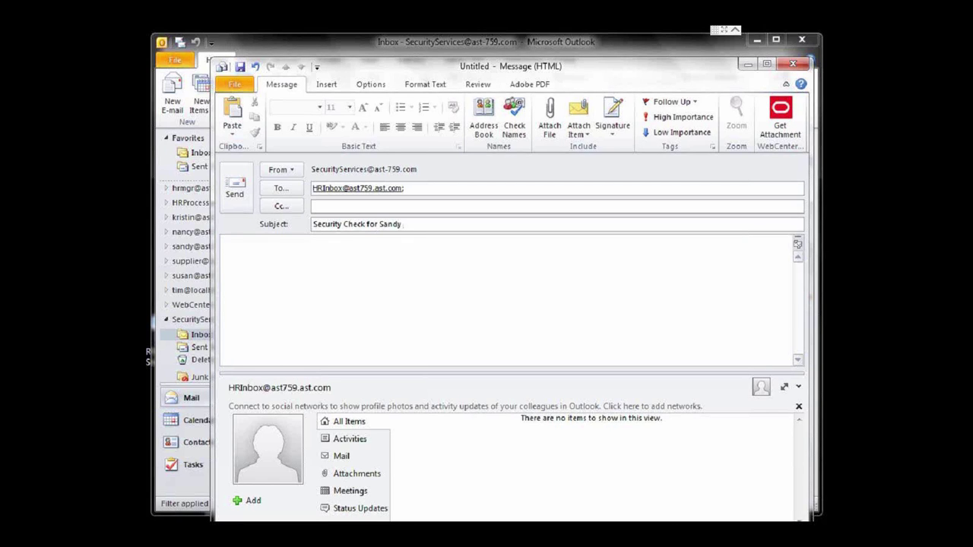
{"action": "key", "text": "Tab"}
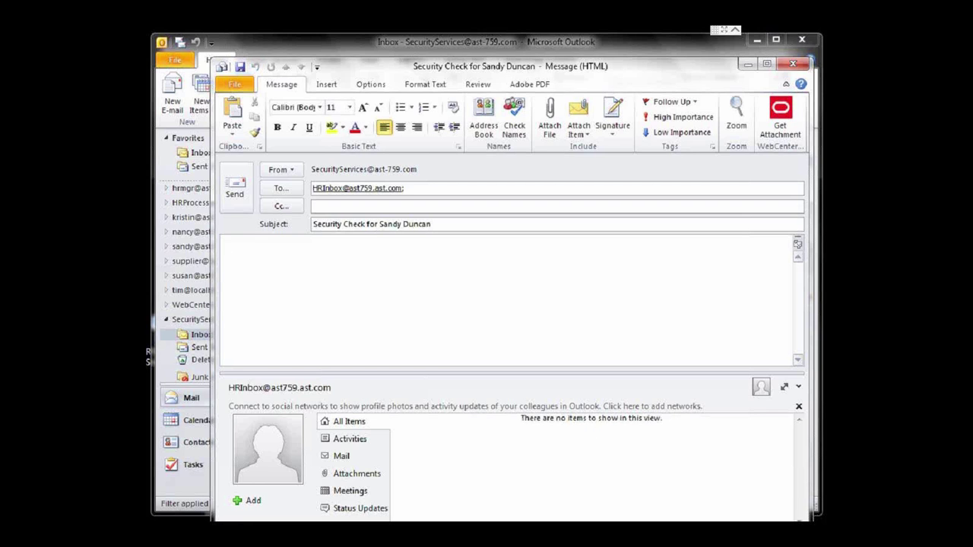
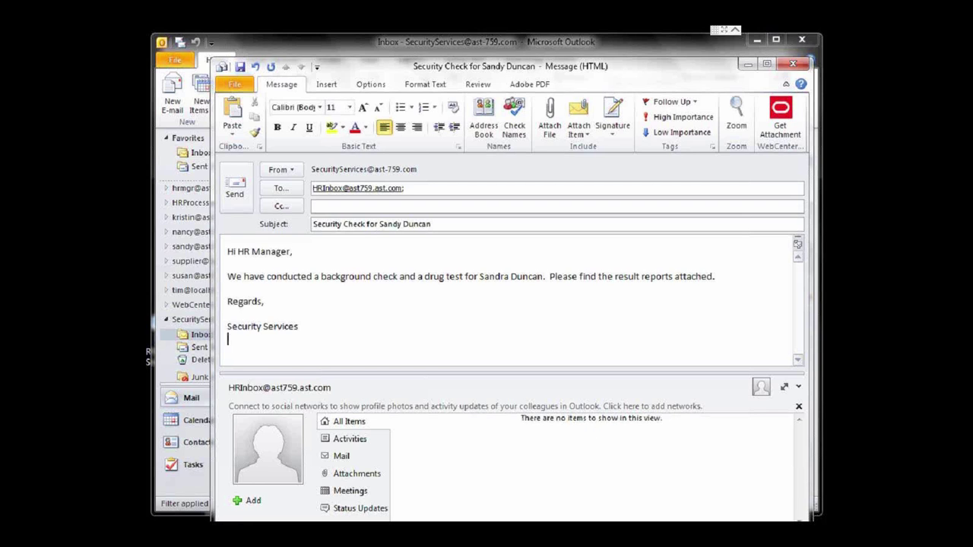
{"action": "left_click", "coordinate": [326, 84]}
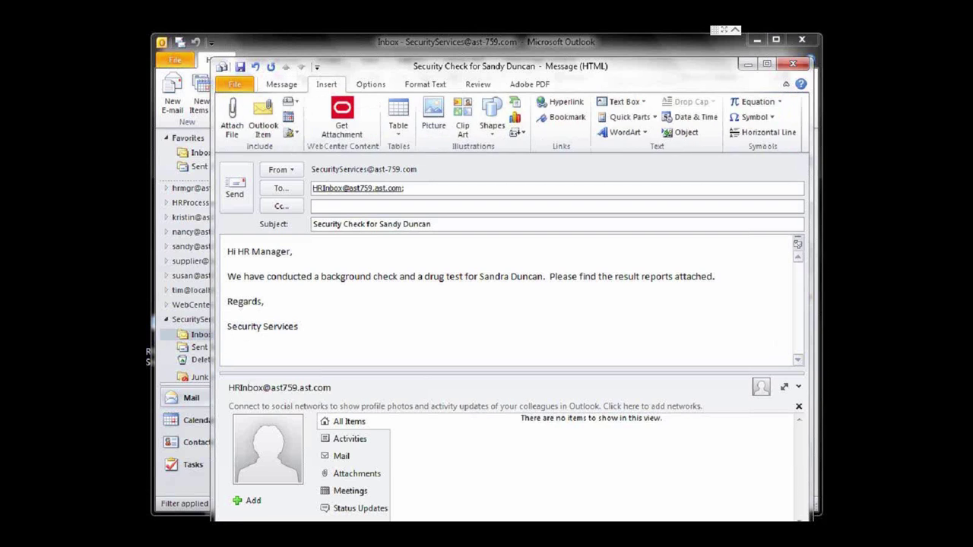
Step: Attach the applicant's background check and drug test result PDFs, then send the e-mail
{"action": "left_click", "coordinate": [232, 114]}
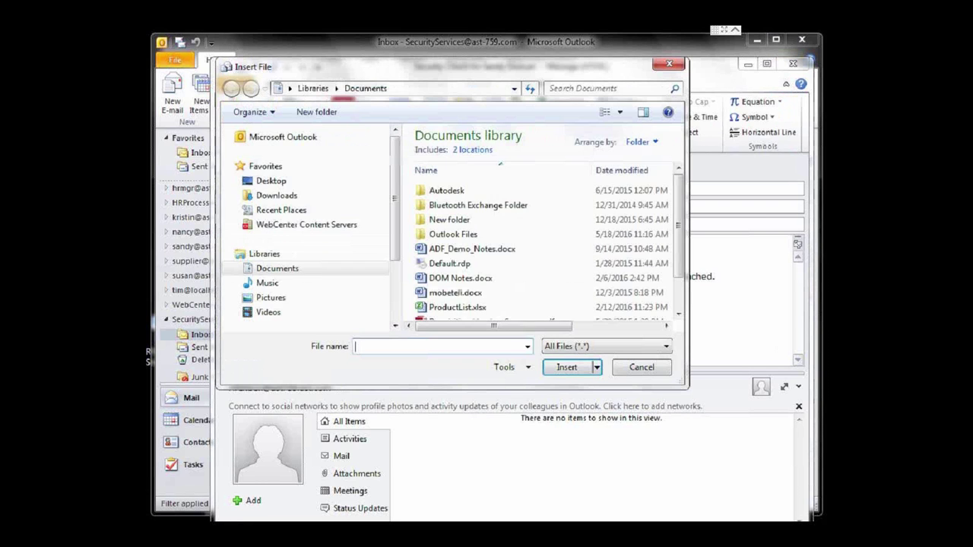
{"action": "scroll", "coordinate": [578, 199], "scroll_direction": "down", "scroll_amount": 5}
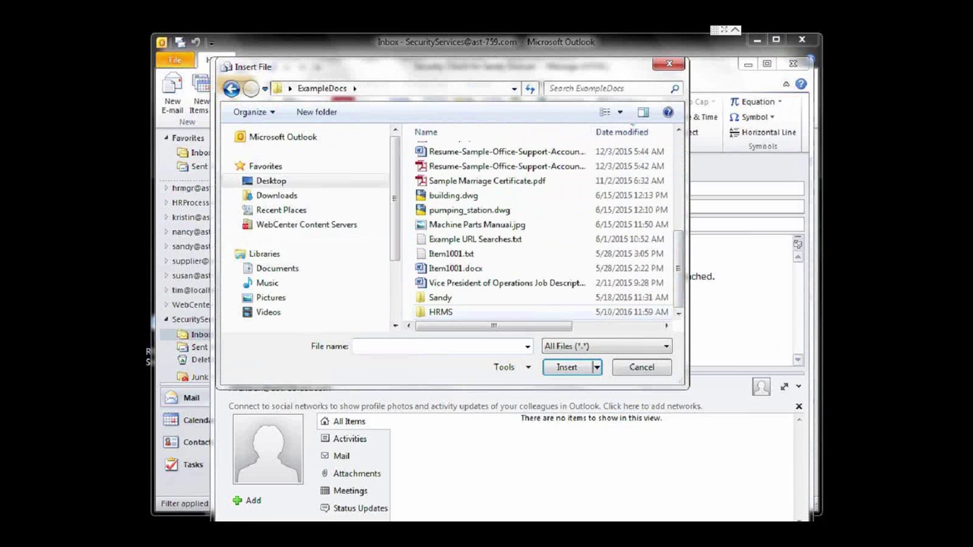
{"action": "double_click", "coordinate": [440, 298]}
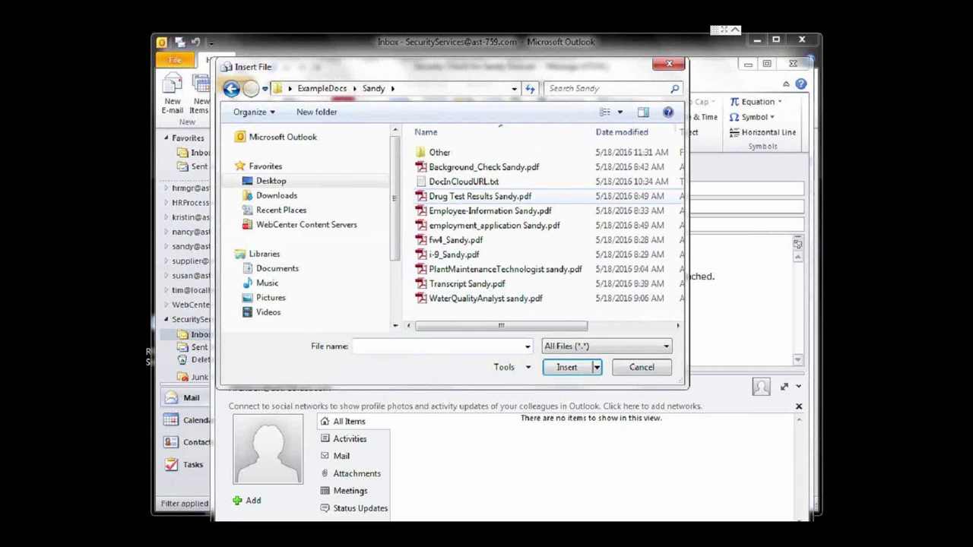
{"action": "left_click", "coordinate": [484, 167]}
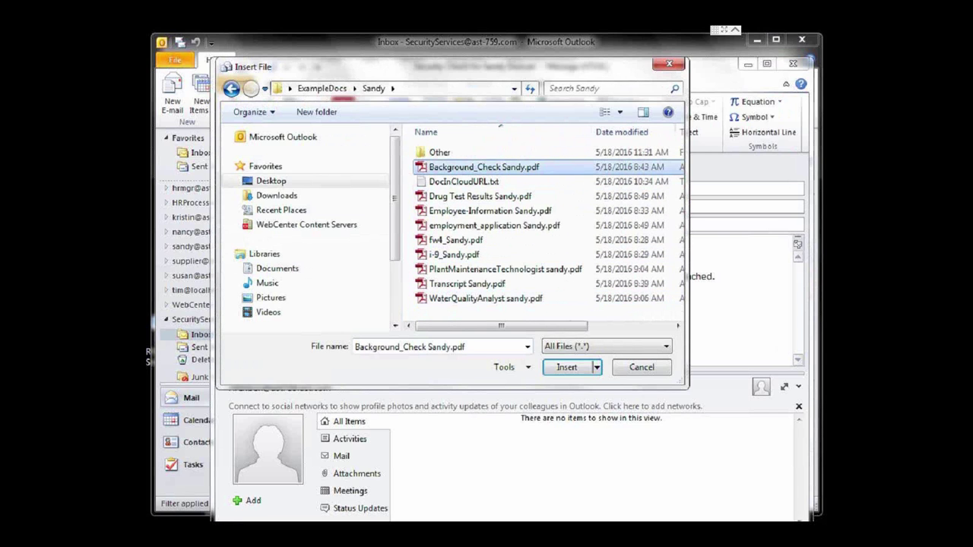
{"action": "left_click", "coordinate": [480, 196], "text": "ctrl"}
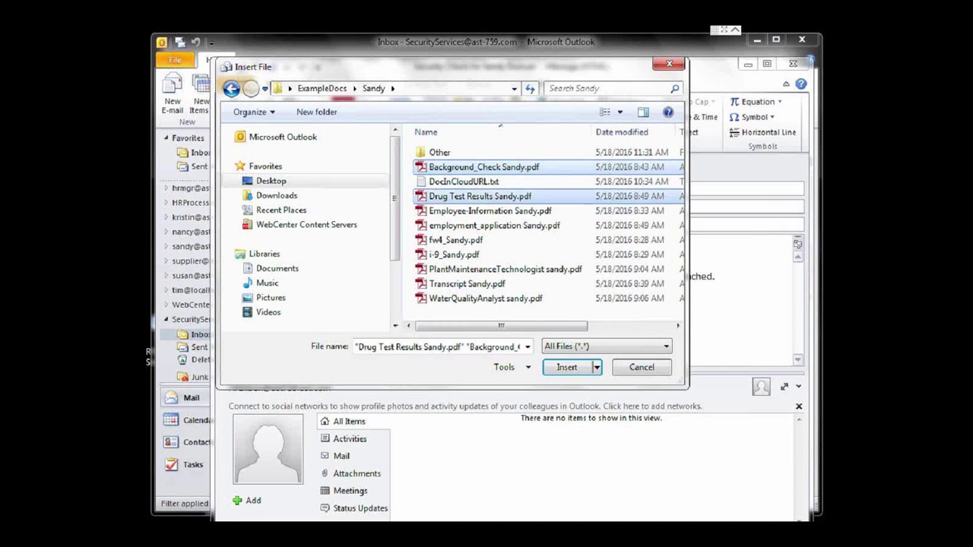
{"action": "left_click", "coordinate": [567, 367]}
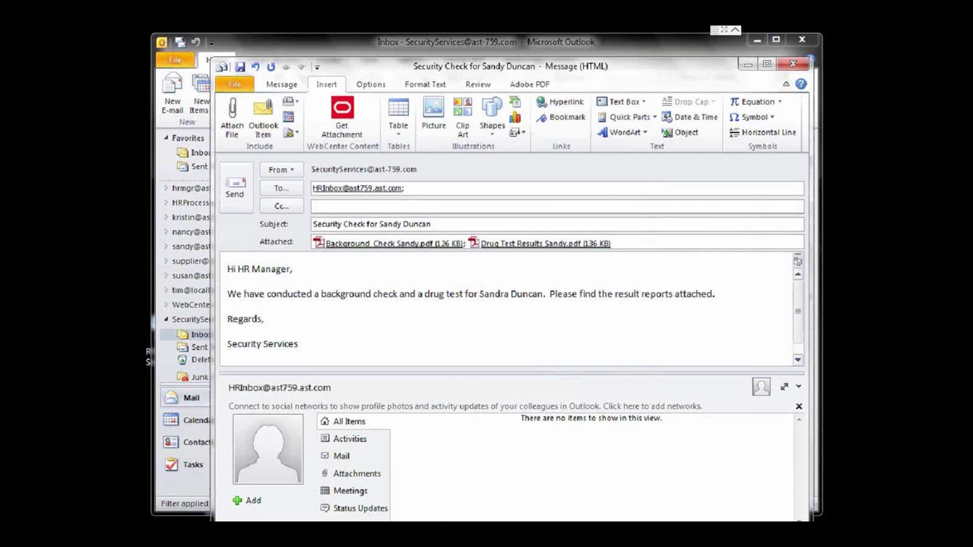
{"action": "left_click", "coordinate": [234, 186]}
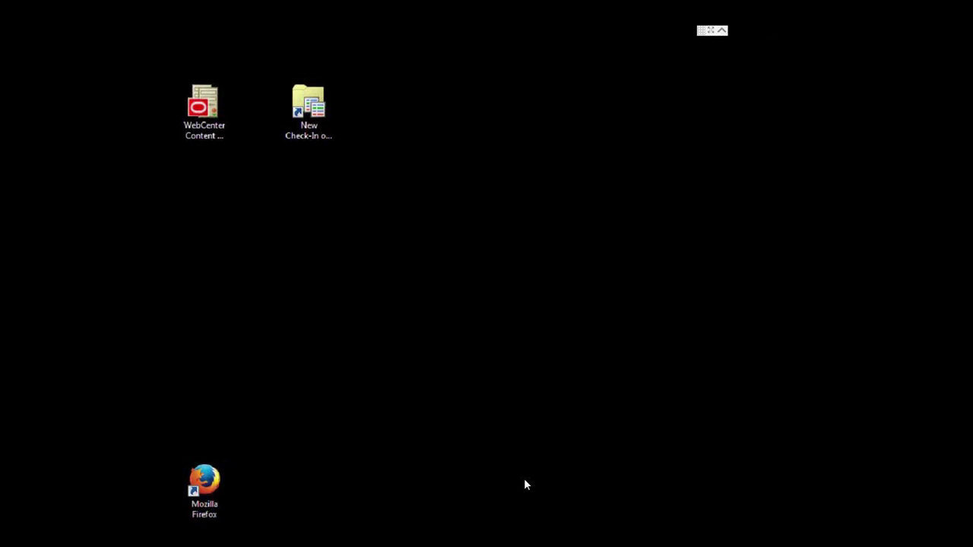
Step: Launch Firefox and load the ASTSand 'Sign In - WebCenter Capture' bookmark to reach batch NE-11
{"action": "key", "text": "Return"}
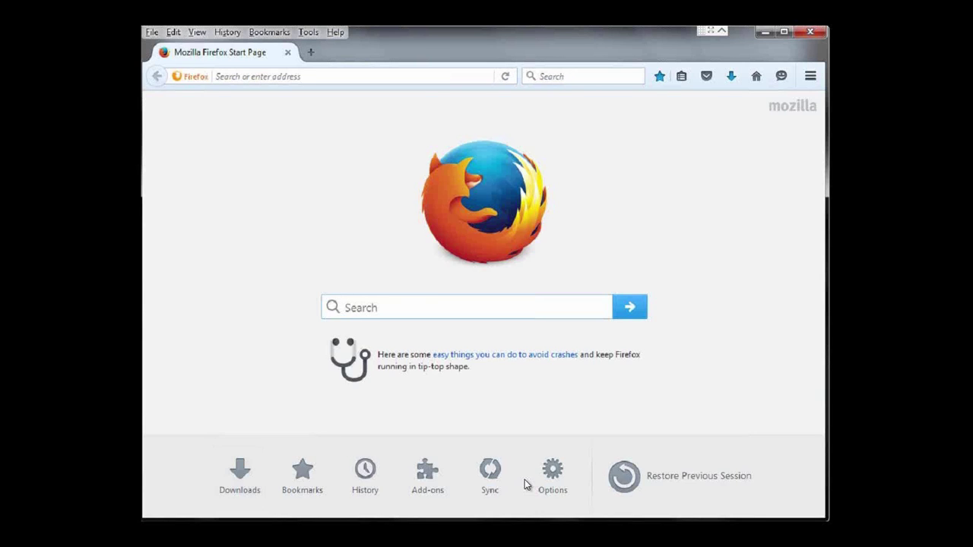
{"action": "key", "text": "alt+b"}
{"action": "key", "text": "Down"}
{"action": "key", "text": "Down"}
{"action": "key", "text": "Down"}
{"action": "key", "text": "Down"}
{"action": "key", "text": "Down"}
{"action": "key", "text": "Down"}
{"action": "key", "text": "Down"}
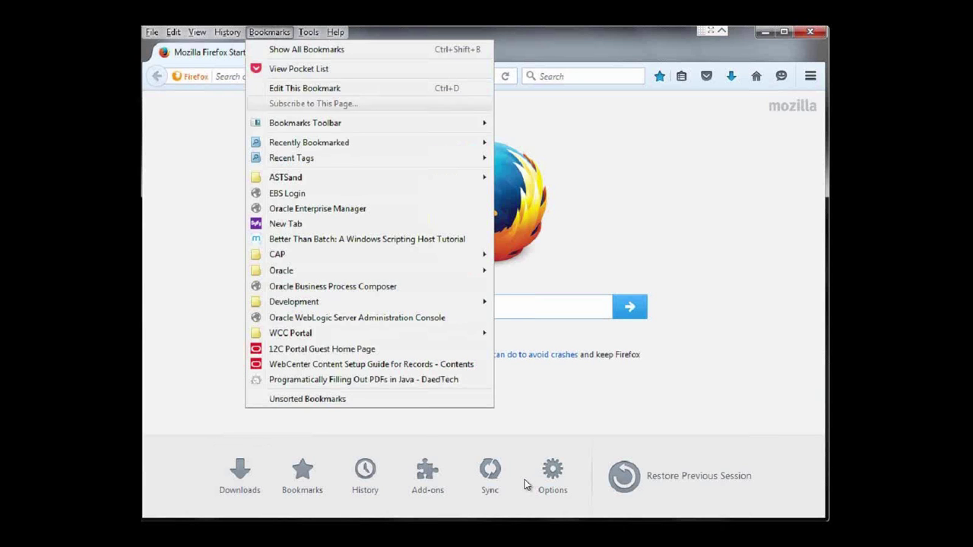
{"action": "key", "text": "Right"}
{"action": "key", "text": "Down"}
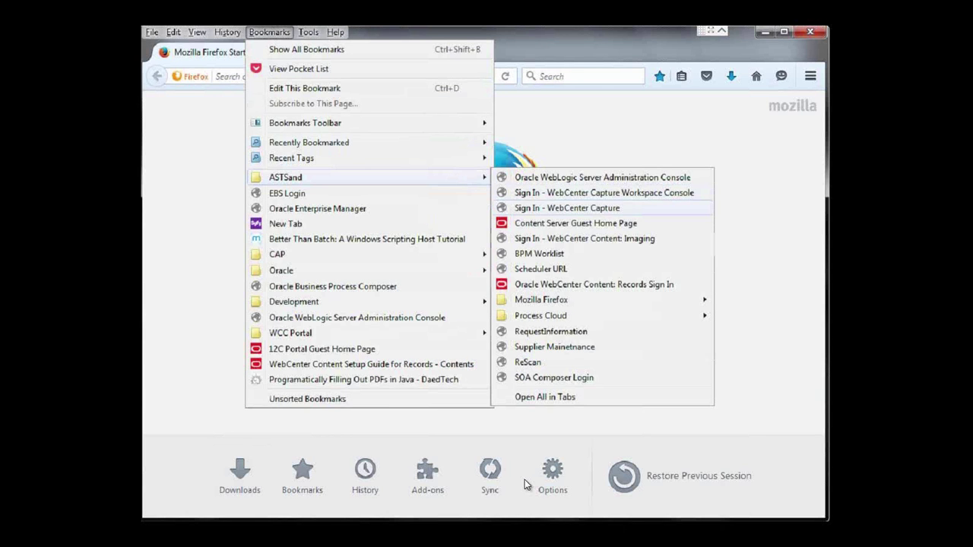
{"action": "key", "text": "Return"}
{"action": "key", "text": "Return"}
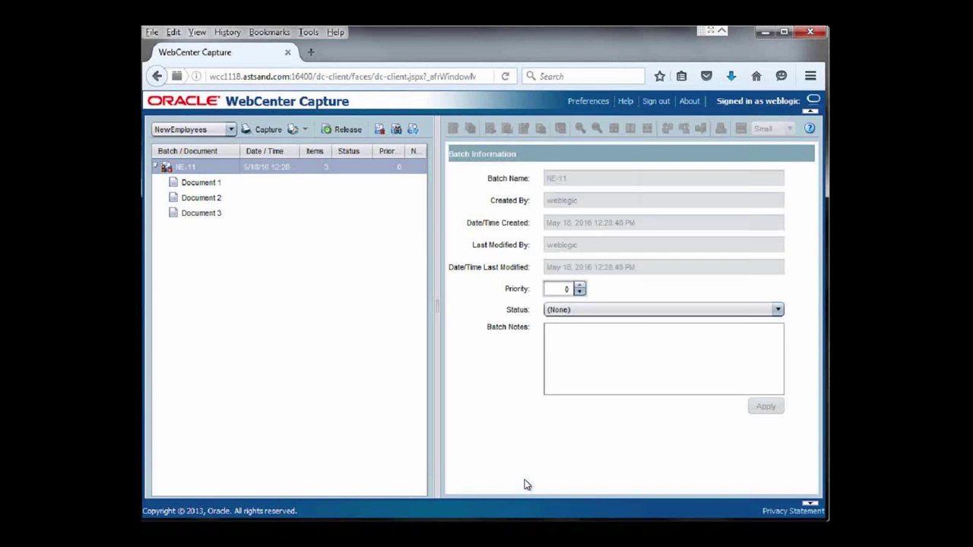
Step: Index Document 1 with ApplicantID 12345 so the first and last names auto-fill
{"action": "key", "text": "Down"}
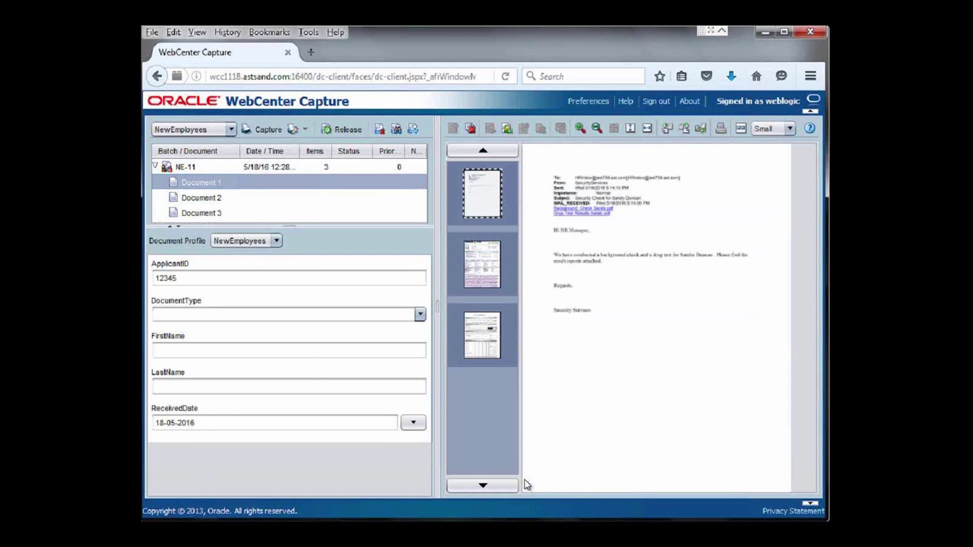
{"action": "key", "text": "Tab"}
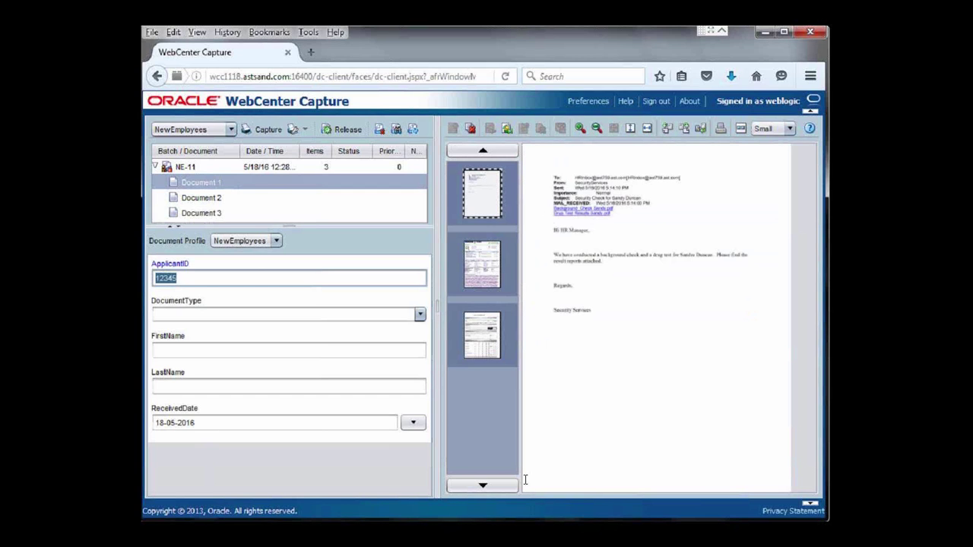
{"action": "key", "text": "Tab"}
{"action": "key", "text": "Tab"}
{"action": "key", "text": "Tab"}
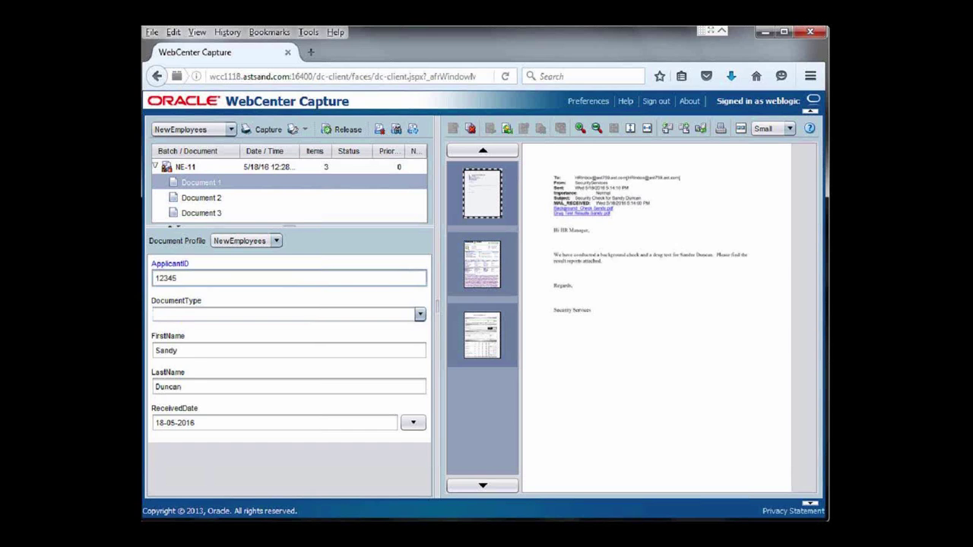
{"action": "key", "text": "Tab"}
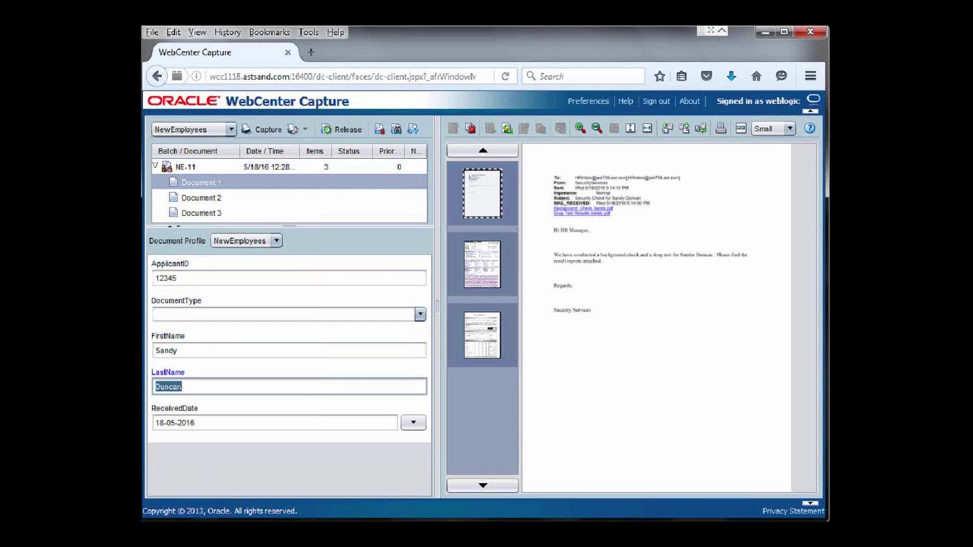
{"action": "key", "text": "Tab"}
Step: Review Document 2 (background report) and Document 3 (drug screen), then return to Document 1
{"action": "left_click", "coordinate": [201, 198]}
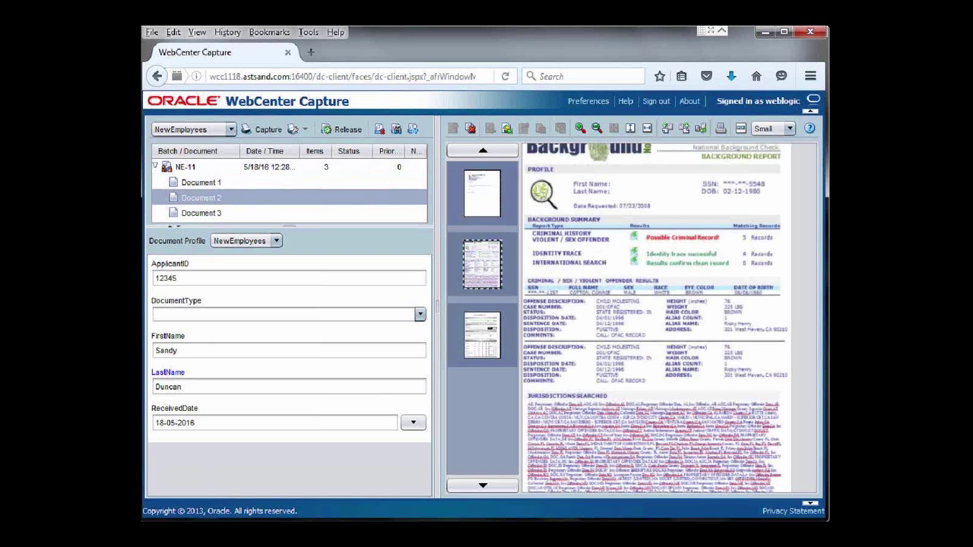
{"action": "left_click", "coordinate": [200, 213]}
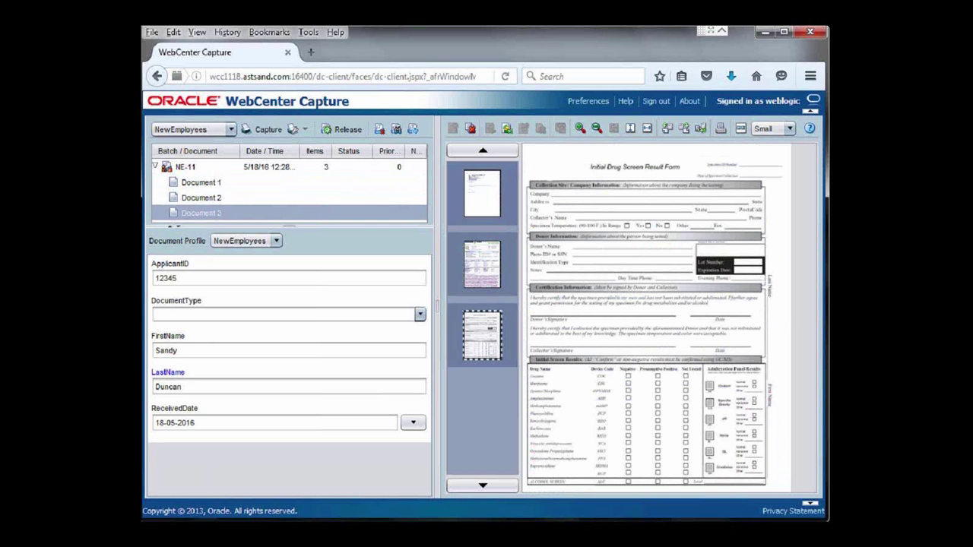
{"action": "left_click", "coordinate": [201, 182]}
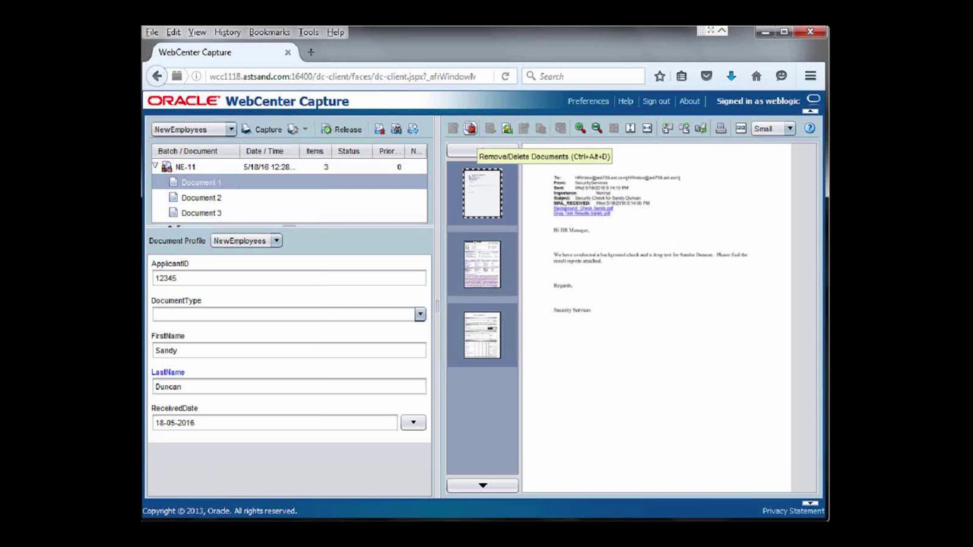
Step: Delete the email cover Document 1 and set Document 2's type to Background Check
{"action": "left_click", "coordinate": [471, 128]}
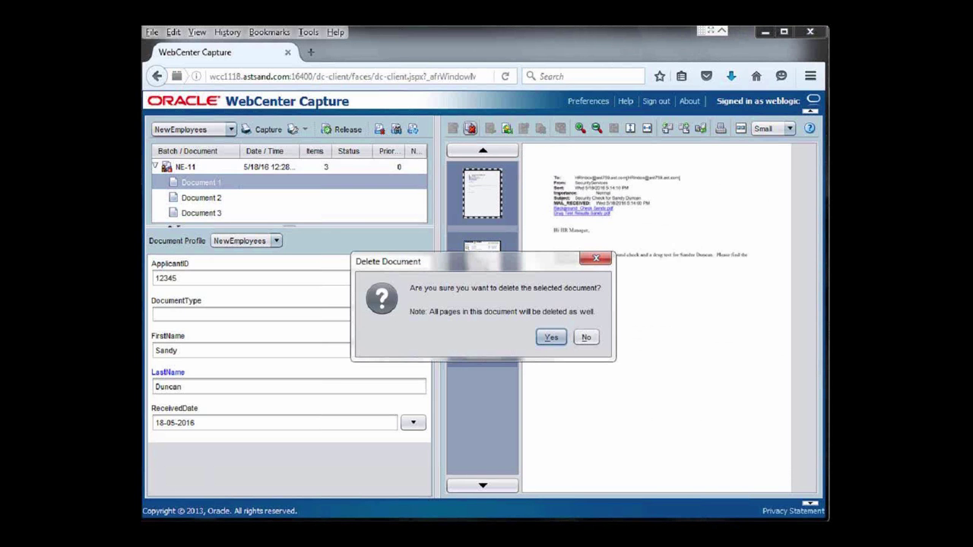
{"action": "left_click", "coordinate": [550, 336]}
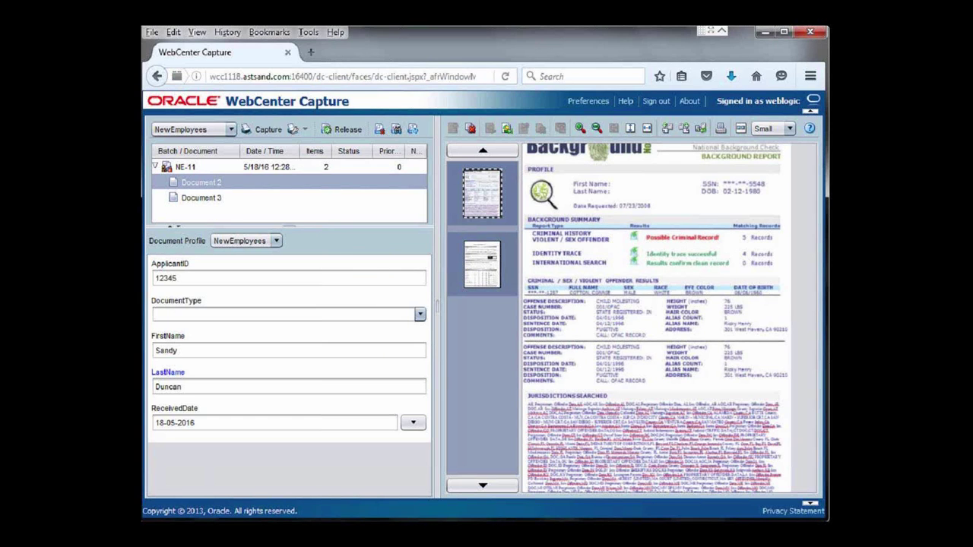
{"action": "left_click", "coordinate": [420, 314]}
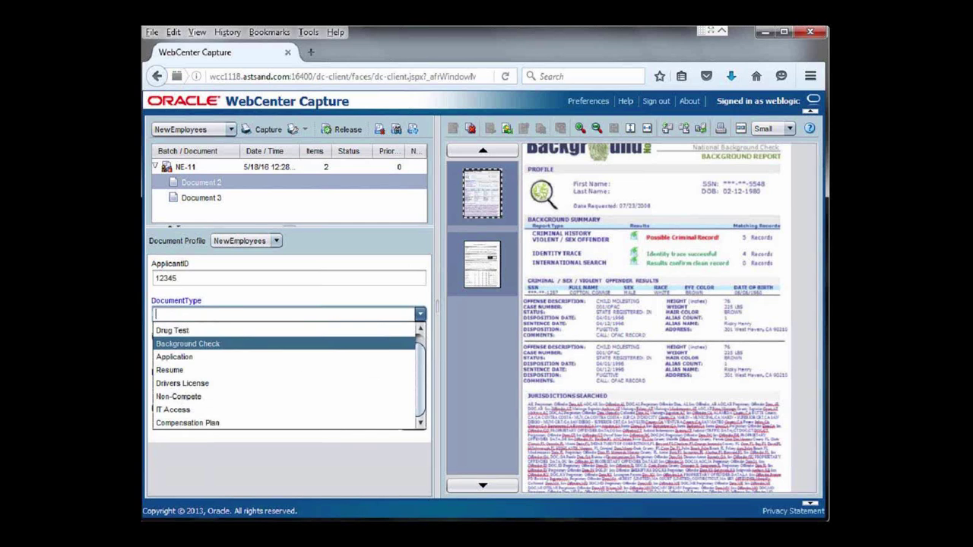
{"action": "key", "text": "Return"}
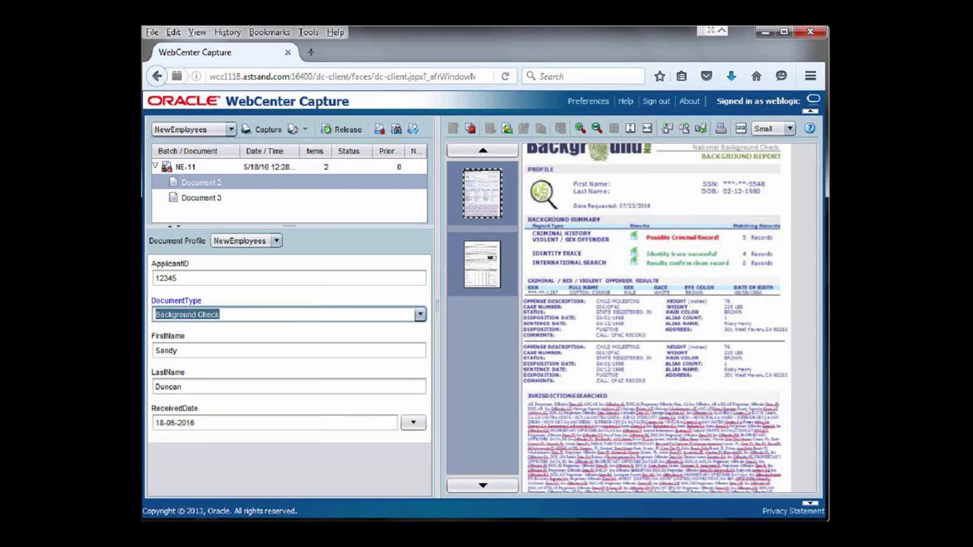
Step: Set Document 3's type to Drug Test and release batch NE-11
{"action": "left_click", "coordinate": [200, 197]}
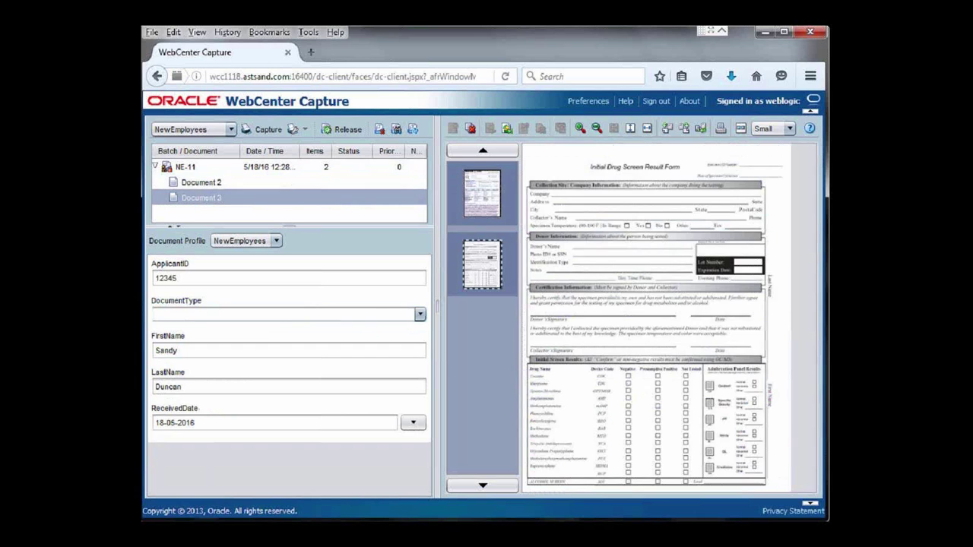
{"action": "left_click", "coordinate": [419, 314]}
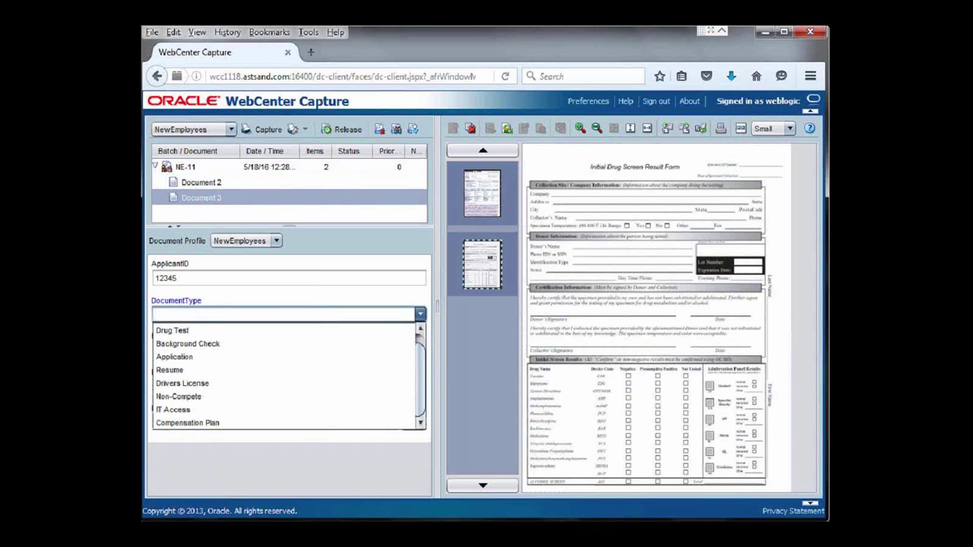
{"action": "key", "text": "Return"}
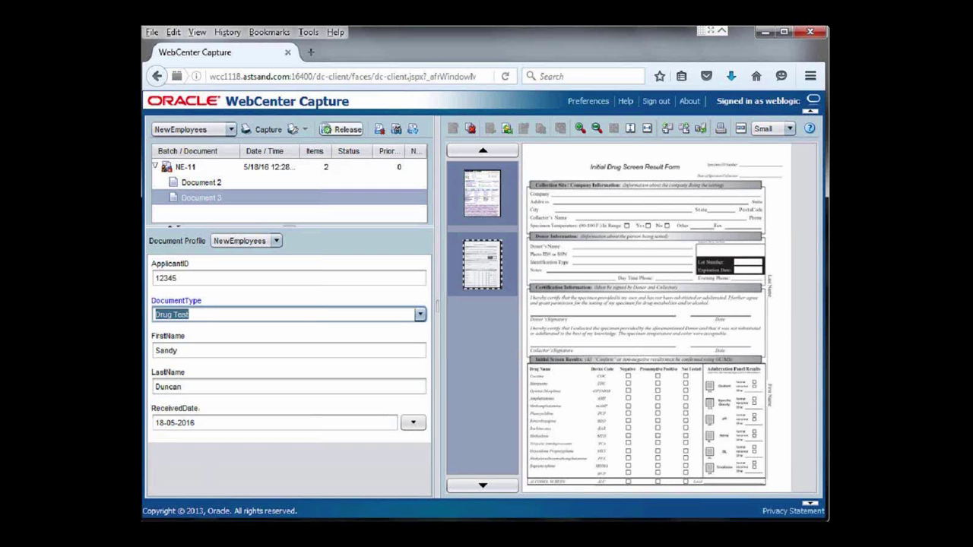
{"action": "left_click", "coordinate": [342, 129]}
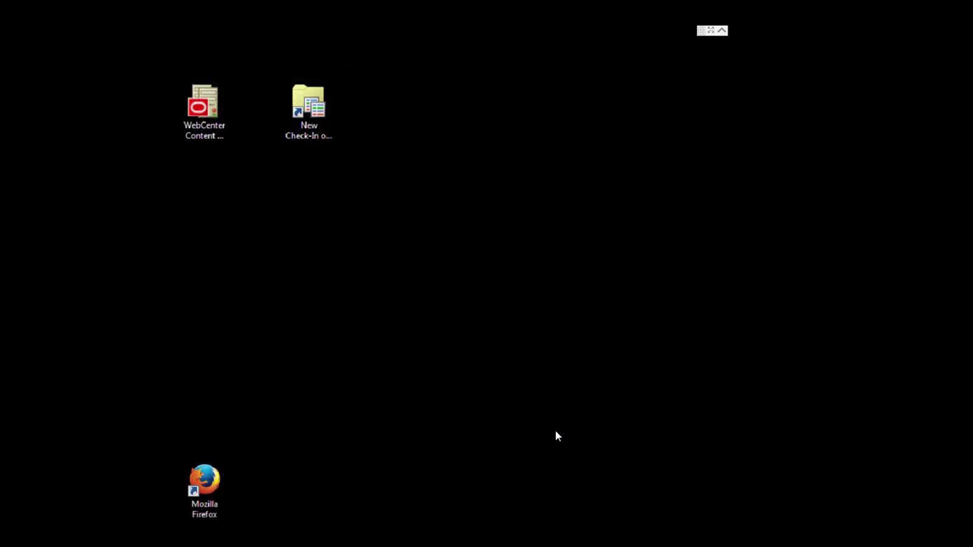
Step: Relaunch Firefox and load the ASTSand 'Content Server Guest Home Page' bookmark
{"action": "key", "text": "m"}
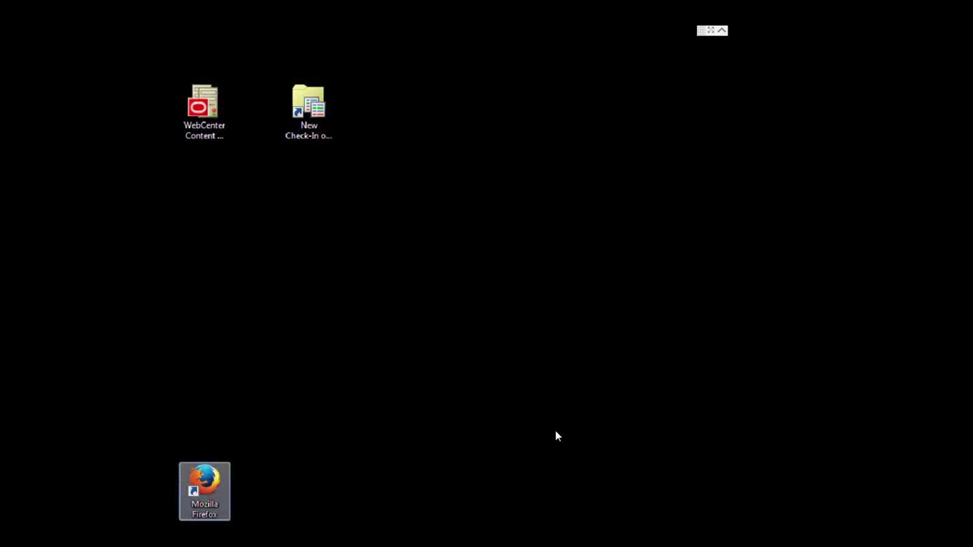
{"action": "key", "text": "Return"}
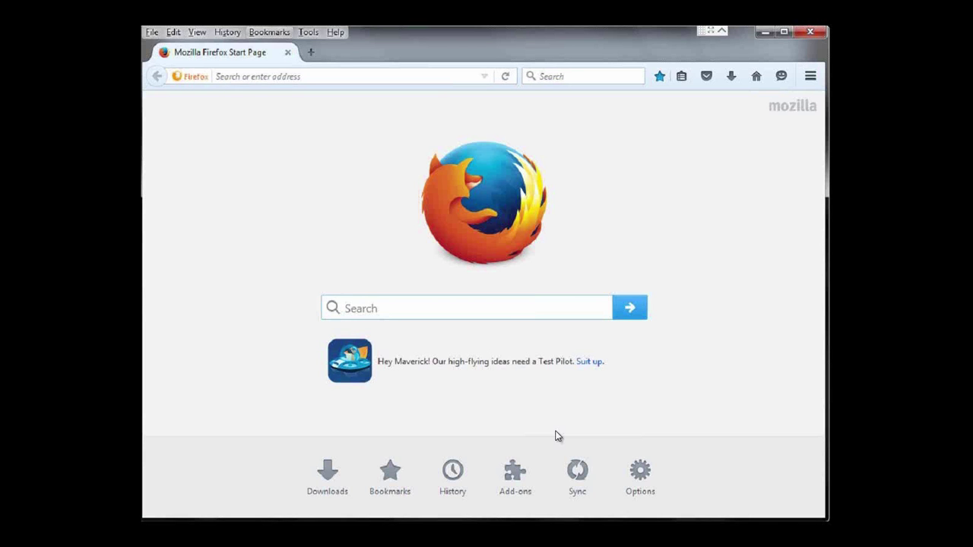
{"action": "key", "text": "Down"}
{"action": "key", "text": "Down"}
{"action": "key", "text": "Down"}
{"action": "key", "text": "Down"}
{"action": "key", "text": "Down"}
{"action": "key", "text": "Down"}
{"action": "key", "text": "Down"}
{"action": "key", "text": "Down"}
{"action": "key", "text": "Right"}
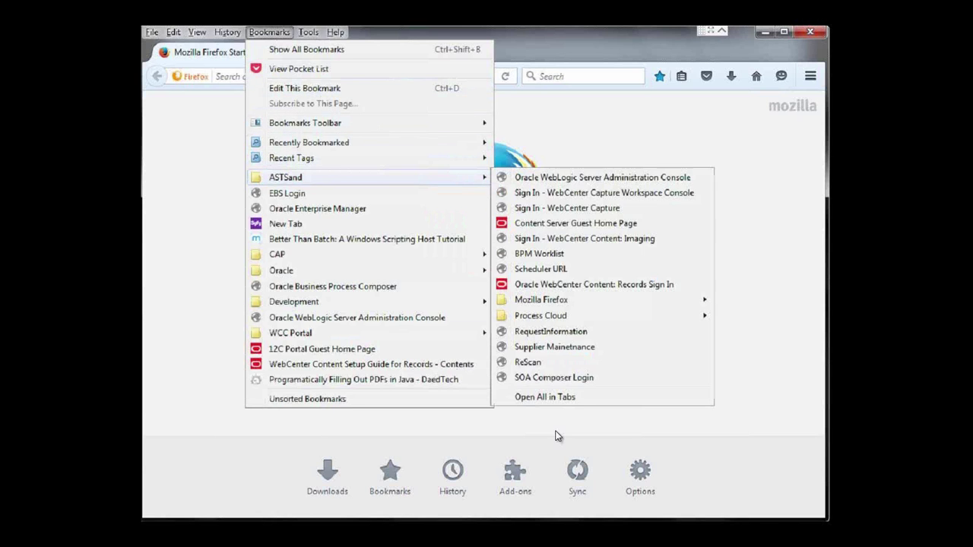
{"action": "key", "text": "Down"}
{"action": "key", "text": "Up"}
{"action": "key", "text": "Right"}
{"action": "key", "text": "Down"}
{"action": "key", "text": "Down"}
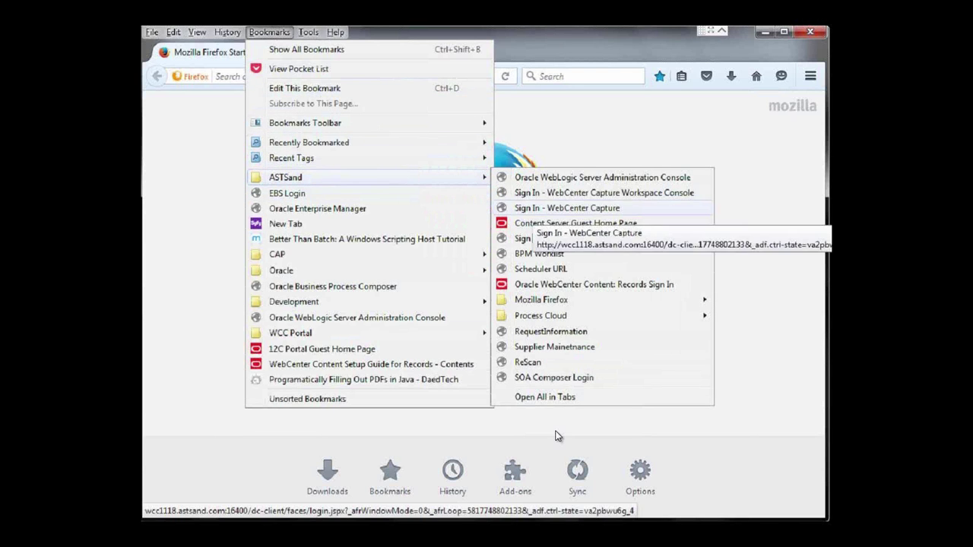
{"action": "key", "text": "Down"}
{"action": "key", "text": "Return"}
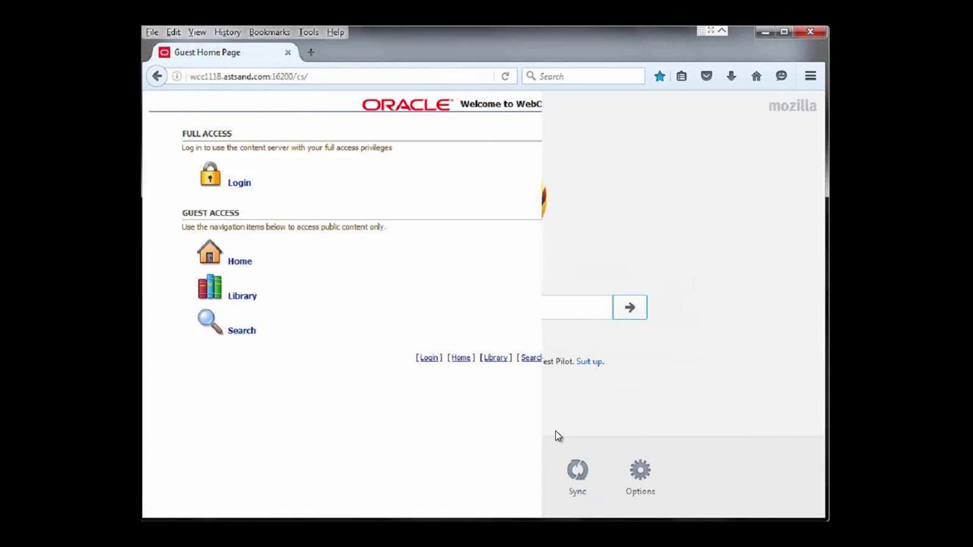
Step: Sign in to WebCenter Content using the saved user name and password
{"action": "key", "text": "Return"}
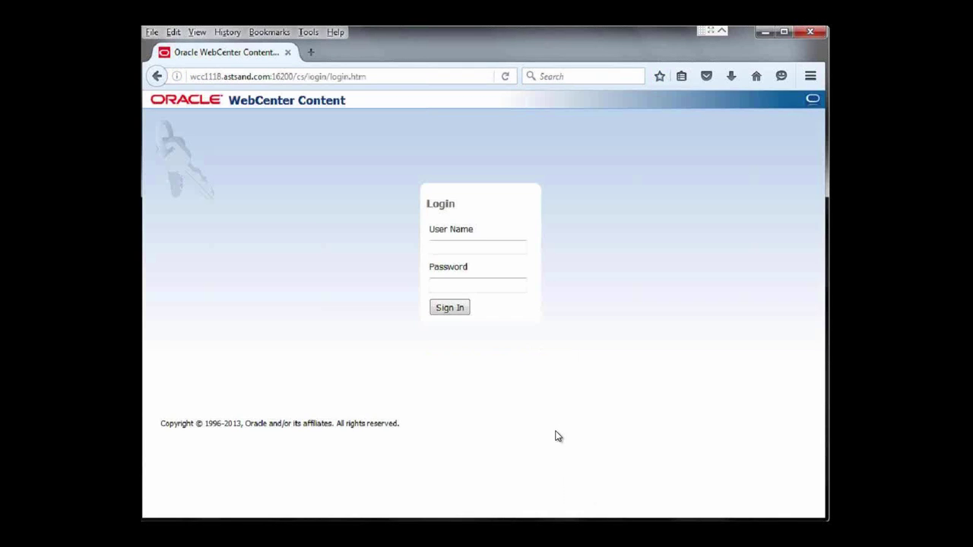
{"action": "type", "text": "w"}
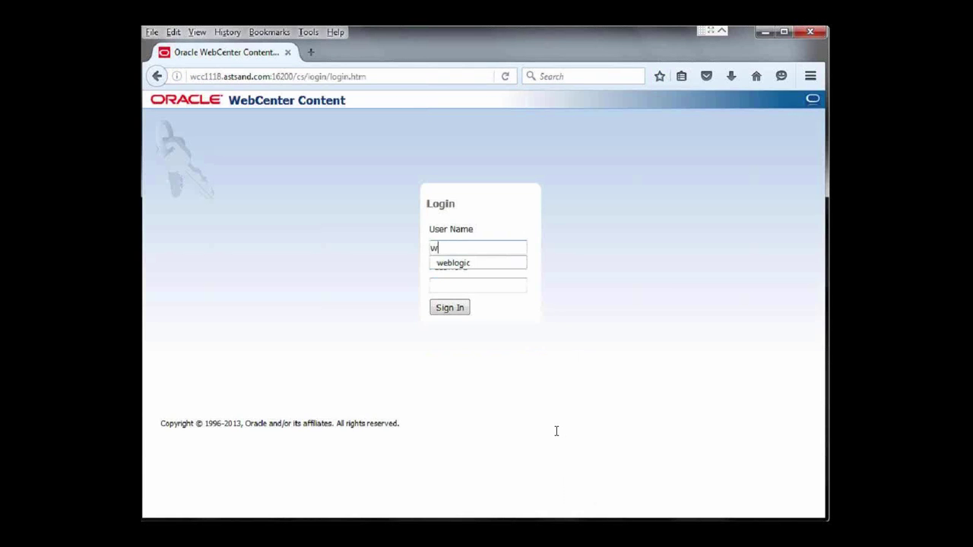
{"action": "key", "text": "Down"}
{"action": "key", "text": "Return"}
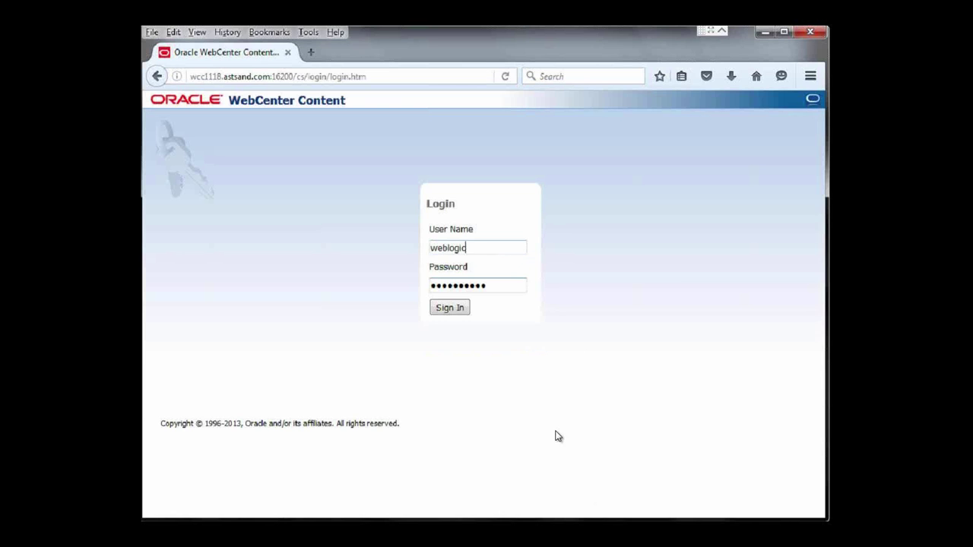
{"action": "key", "text": "Return"}
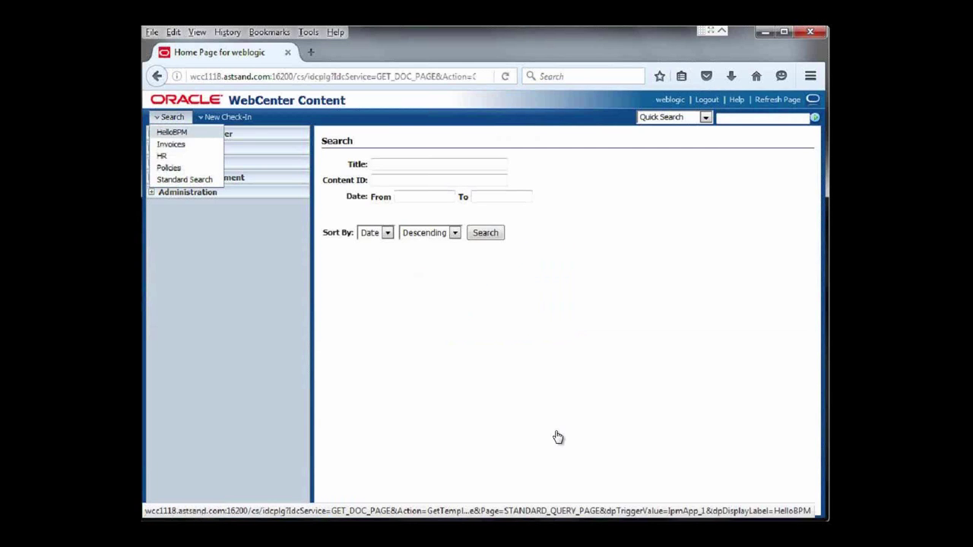
Step: Run an HR search for Applicant ID 12345
{"action": "key", "text": "Return"}
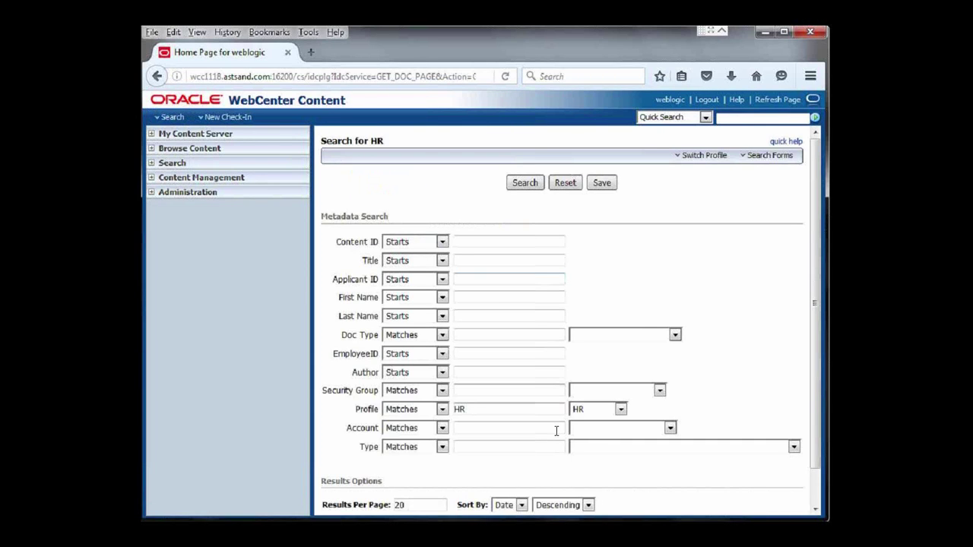
{"action": "type", "text": "12345"}
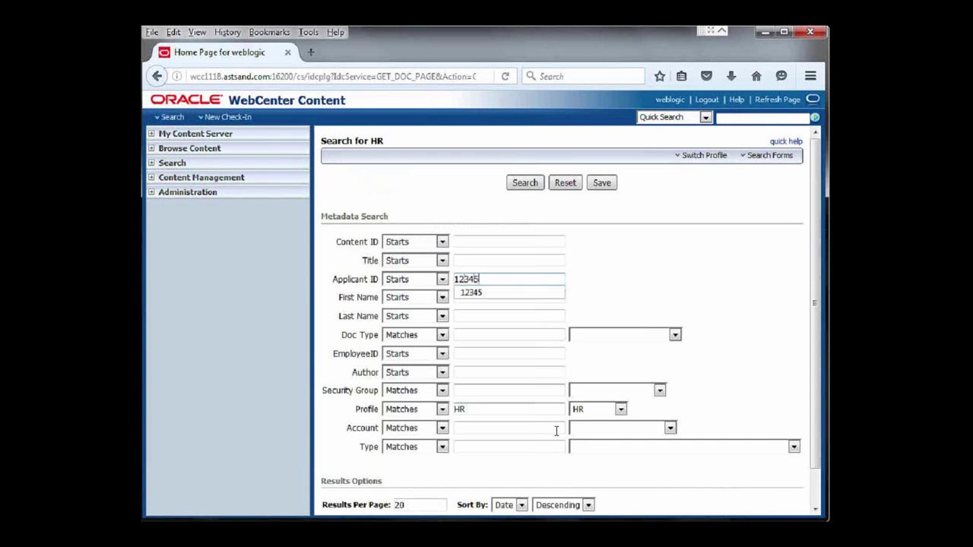
{"action": "key", "text": "Return"}
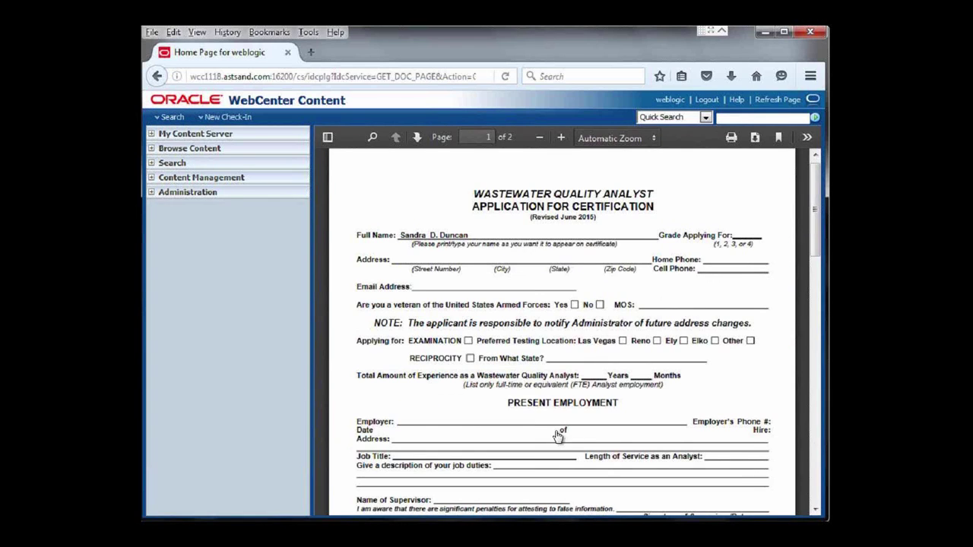
Step: Review the applicant's certification, W-4 and background check PDFs from the 8 search results
{"action": "key", "text": "alt+Left"}
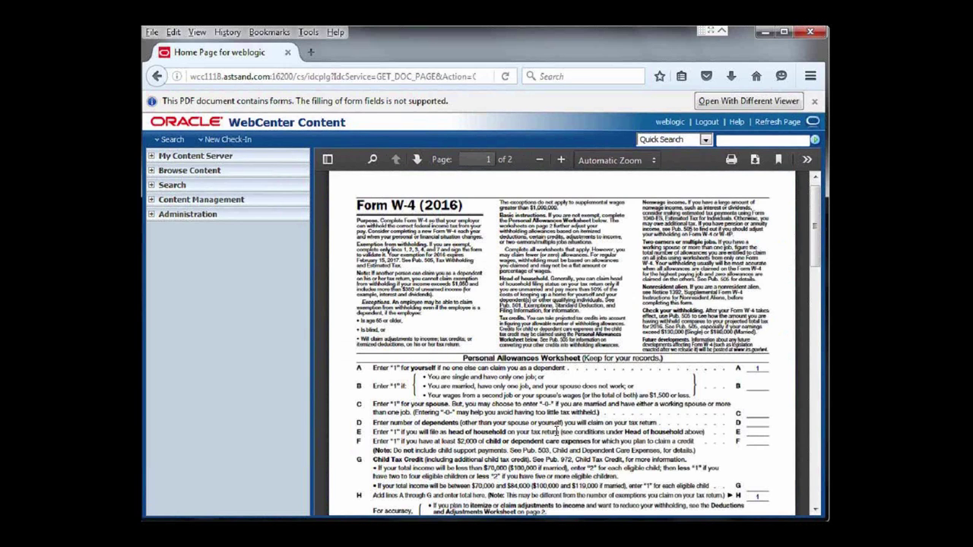
{"action": "key", "text": "alt+Left"}
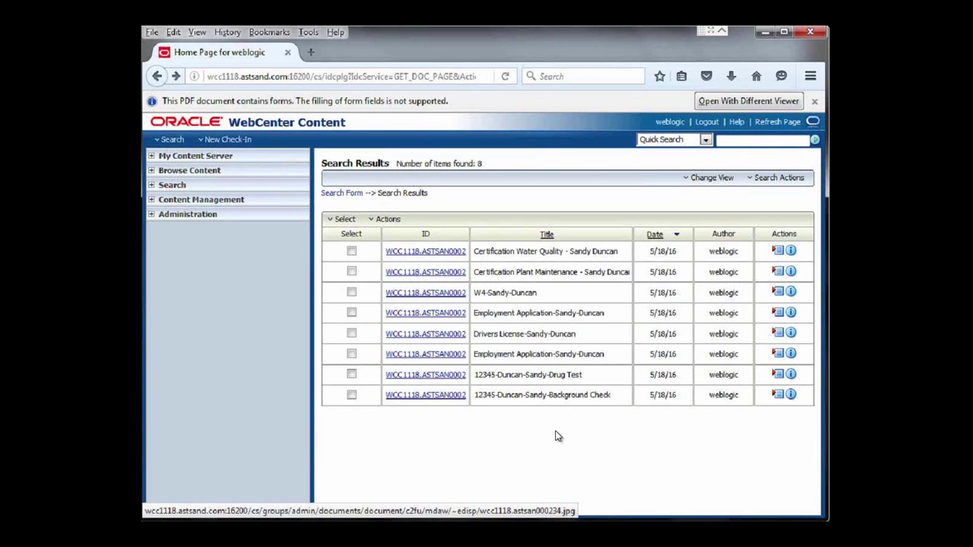
{"action": "key", "text": "alt+Left"}
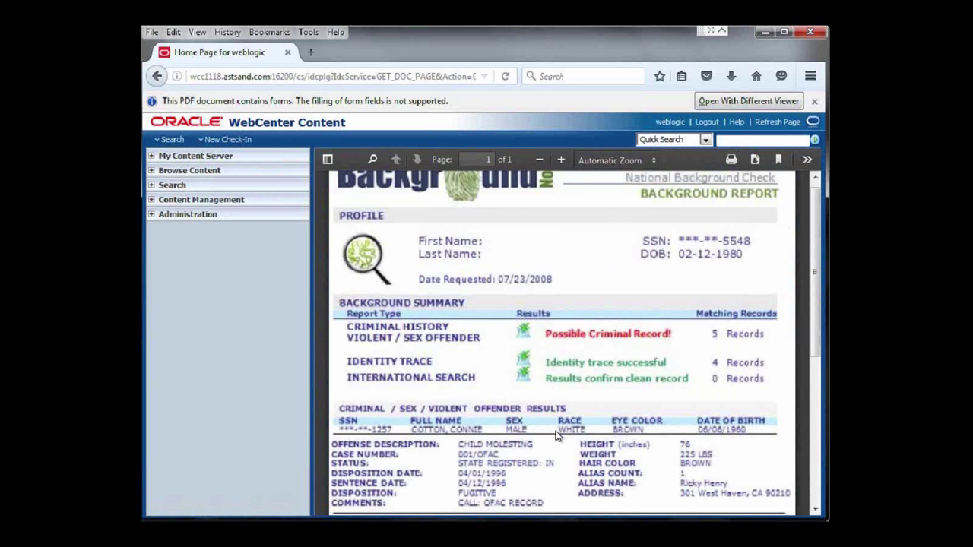
{"action": "key", "text": "alt+Left"}
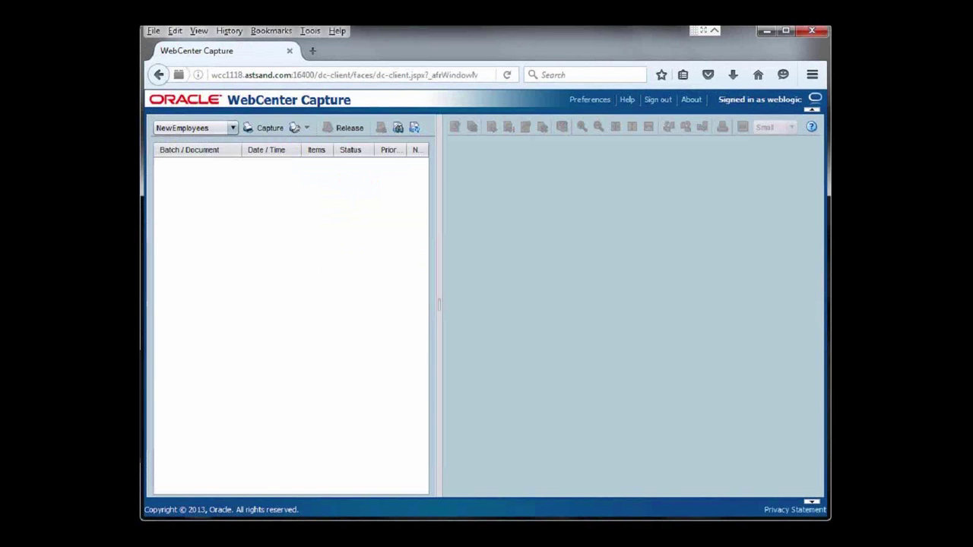
Step: Keep NewEmployees selected as the capture workspace
{"action": "key", "text": "alt+Down"}
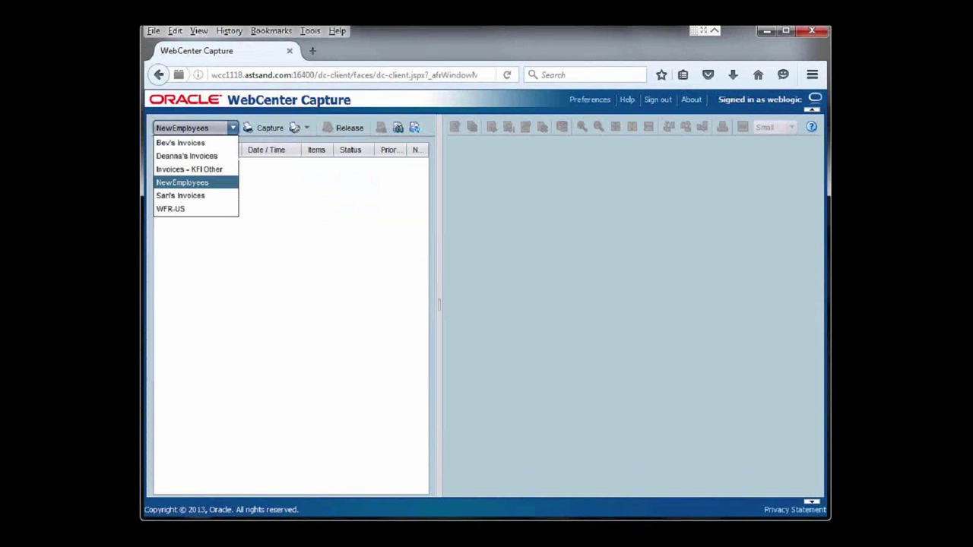
{"action": "key", "text": "Up"}
{"action": "key", "text": "Down"}
{"action": "key", "text": "Return"}
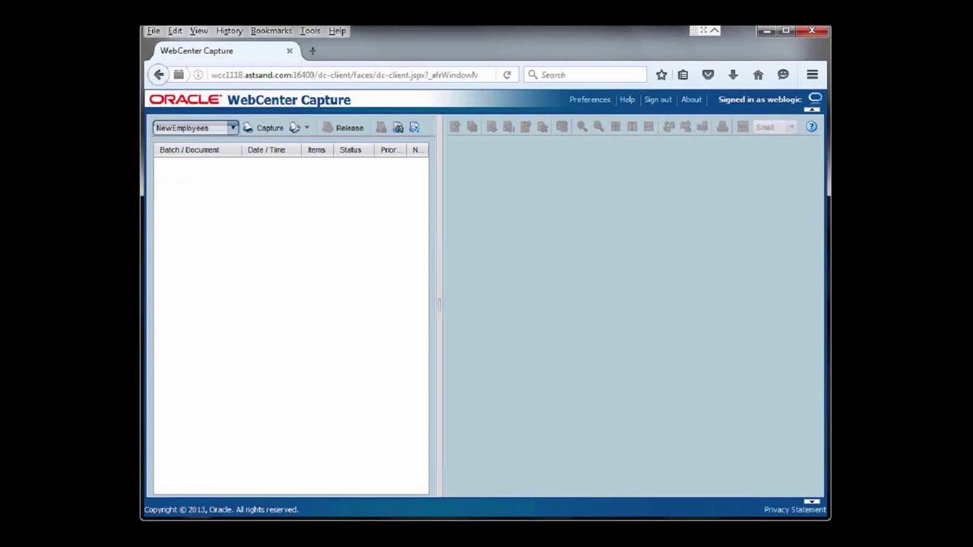
Step: Import the applicant's I-9 PDF as one document for all files into a new batch
{"action": "key", "text": "Tab"}
{"action": "key", "text": "Return"}
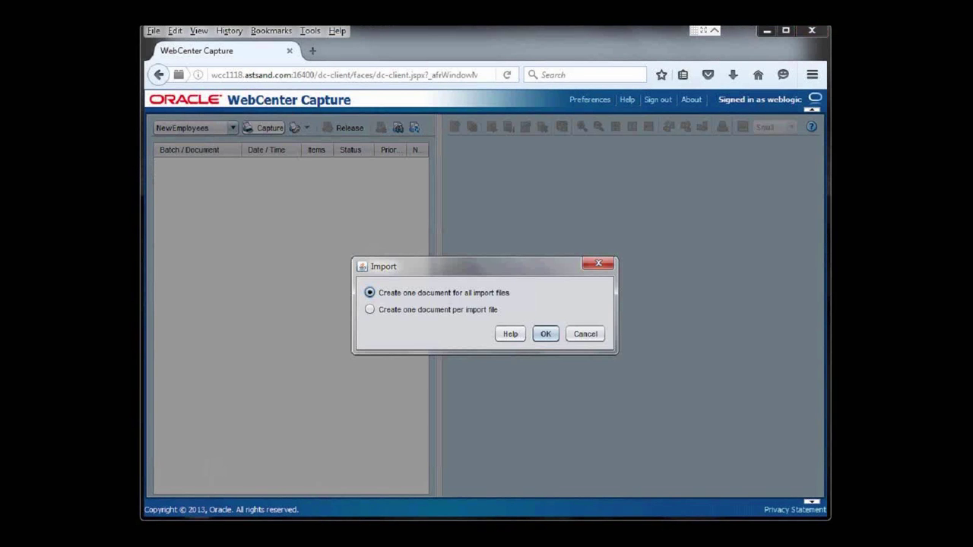
{"action": "key", "text": "Return"}
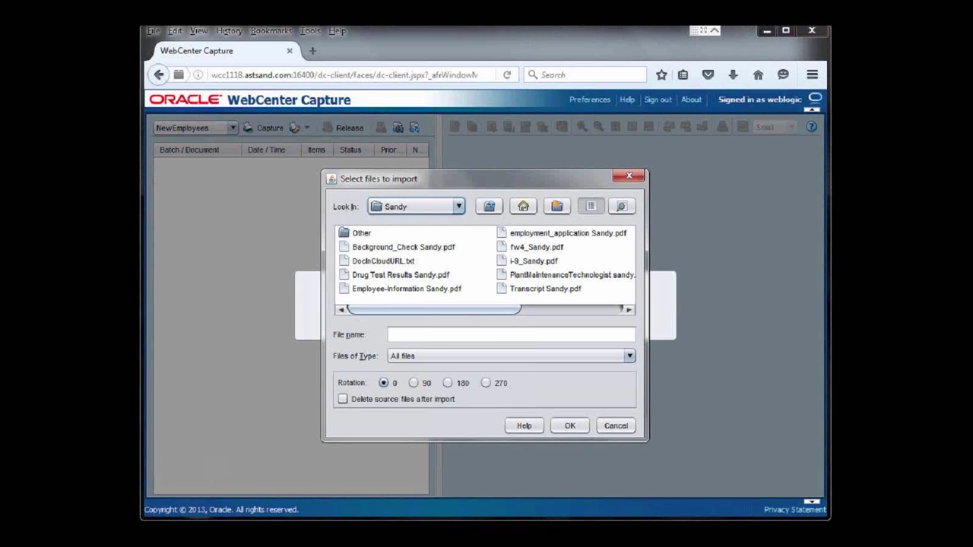
{"action": "left_click", "coordinate": [534, 260]}
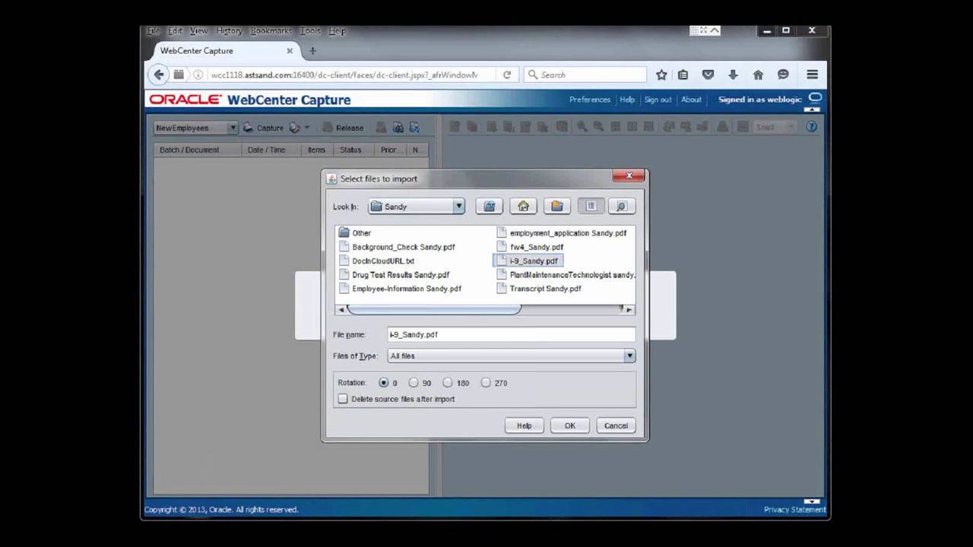
{"action": "key", "text": "Return"}
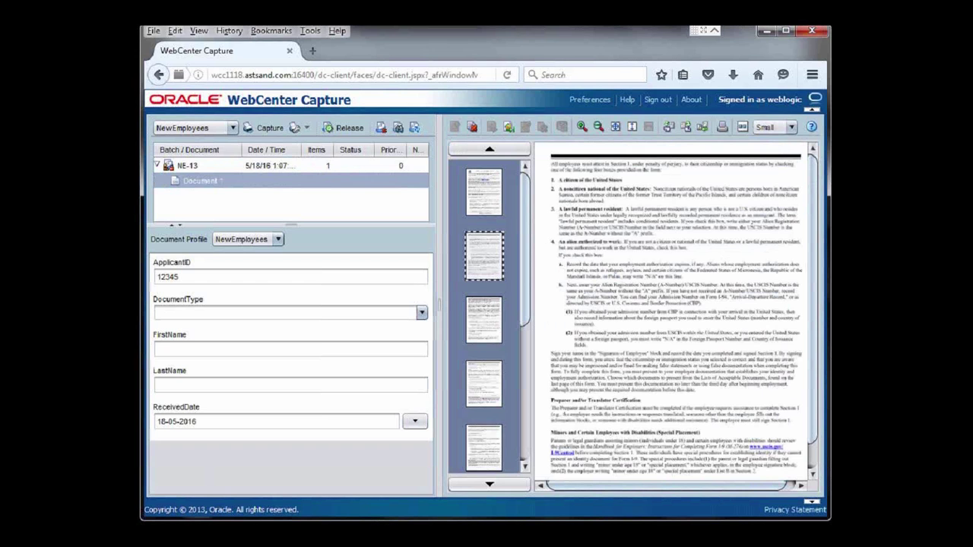
Step: Page through the imported I-9, including the Section 2 and Lists of Acceptable Documents pages
{"action": "left_click", "coordinate": [484, 447]}
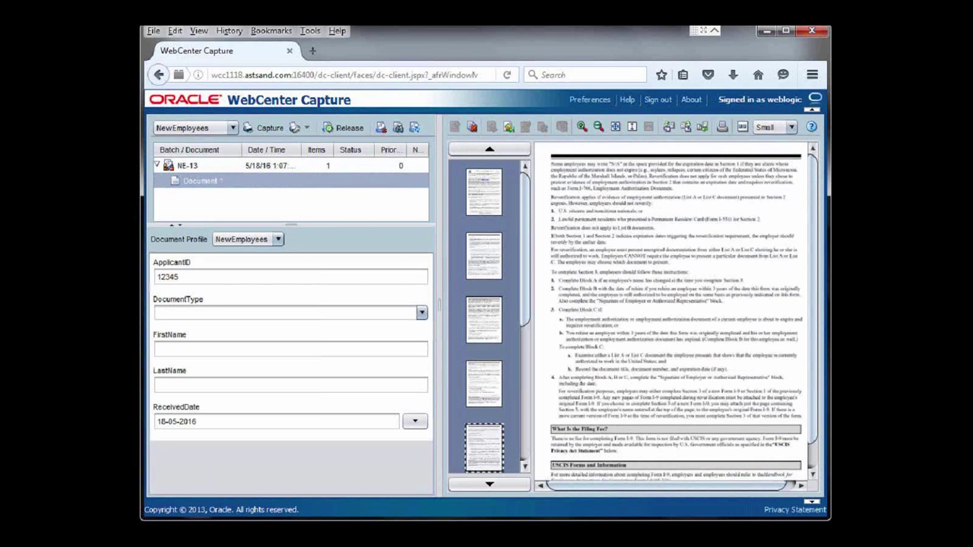
{"action": "scroll", "coordinate": [486, 317], "scroll_direction": "down", "scroll_amount": 4}
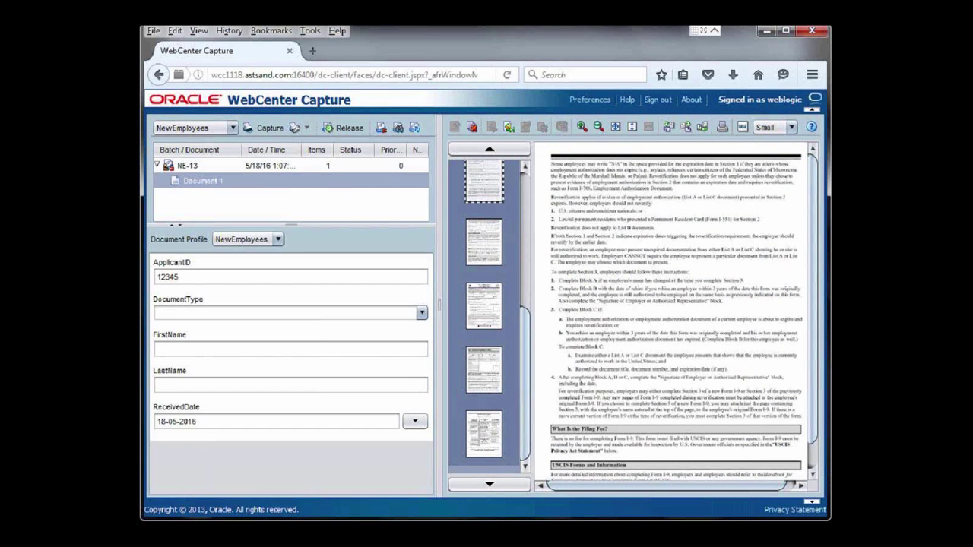
{"action": "left_click", "coordinate": [484, 306]}
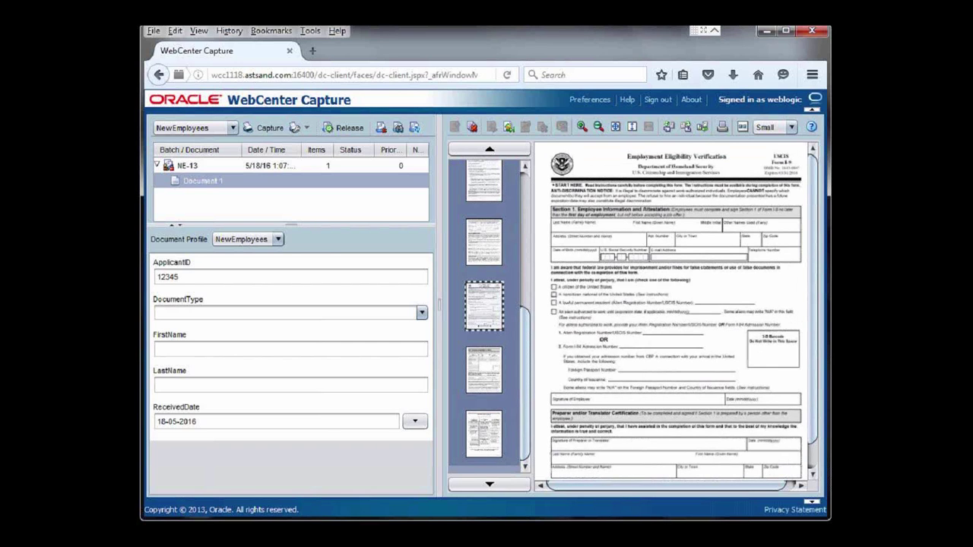
{"action": "left_click", "coordinate": [484, 370]}
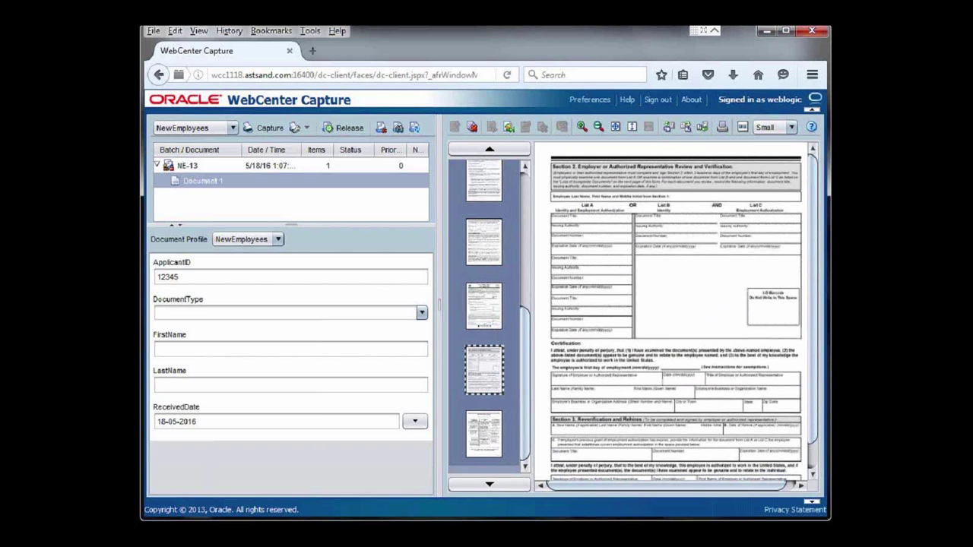
{"action": "left_click", "coordinate": [484, 434]}
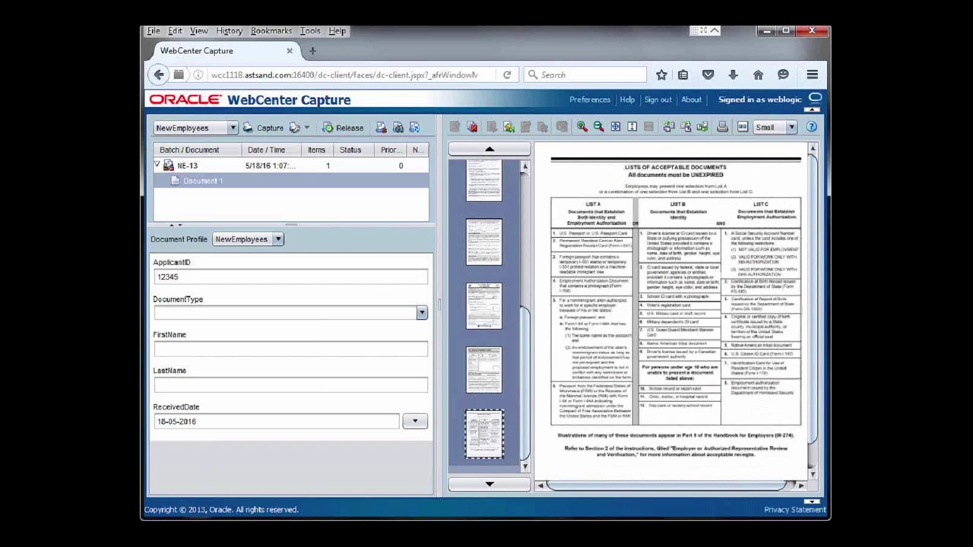
Step: Confirm ApplicantID 12345, set DocumentType to I-9, and release batch NE-13
{"action": "left_click", "coordinate": [289, 277]}
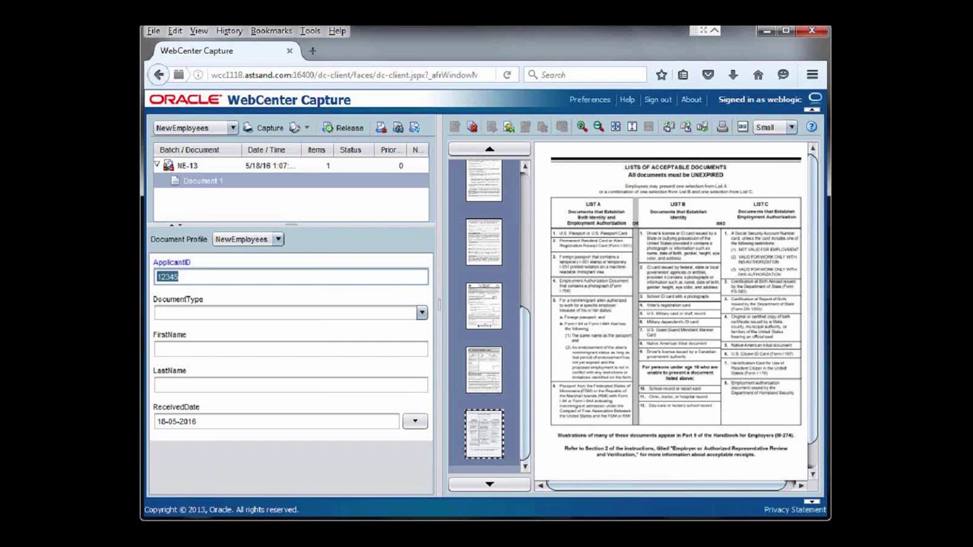
{"action": "key", "text": "Tab"}
{"action": "key", "text": "Tab"}
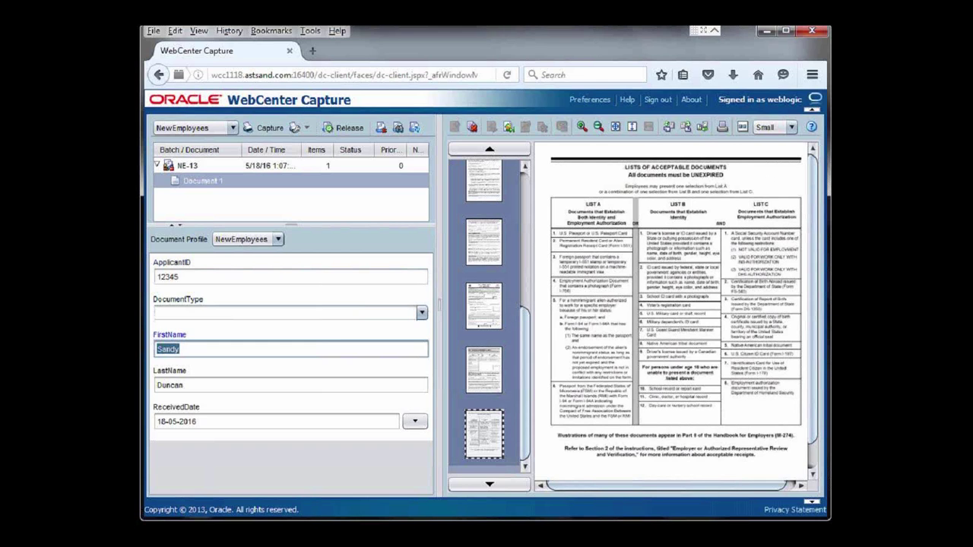
{"action": "left_click", "coordinate": [289, 313]}
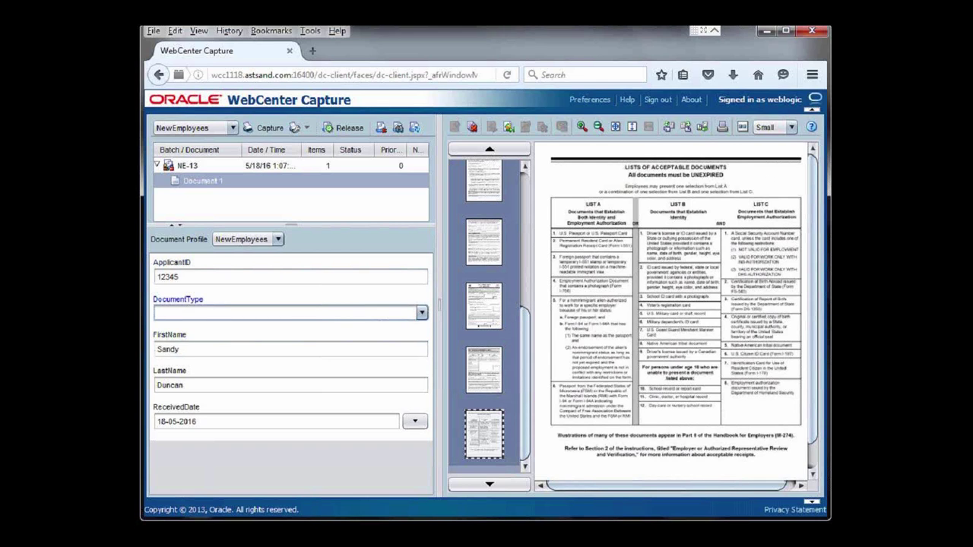
{"action": "key", "text": "Down"}
{"action": "key", "text": "Down"}
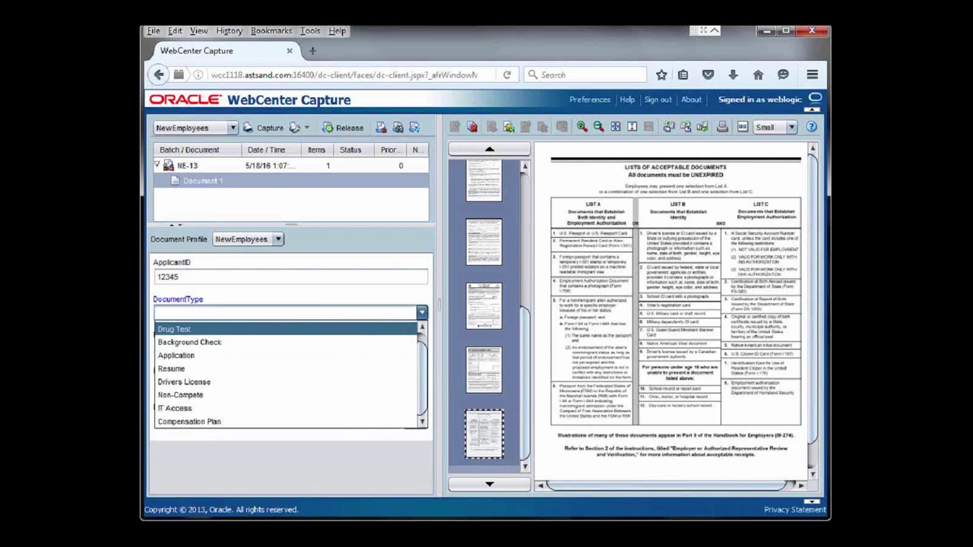
{"action": "key", "text": "Down"}
{"action": "key", "text": "Up"}
{"action": "key", "text": "Up"}
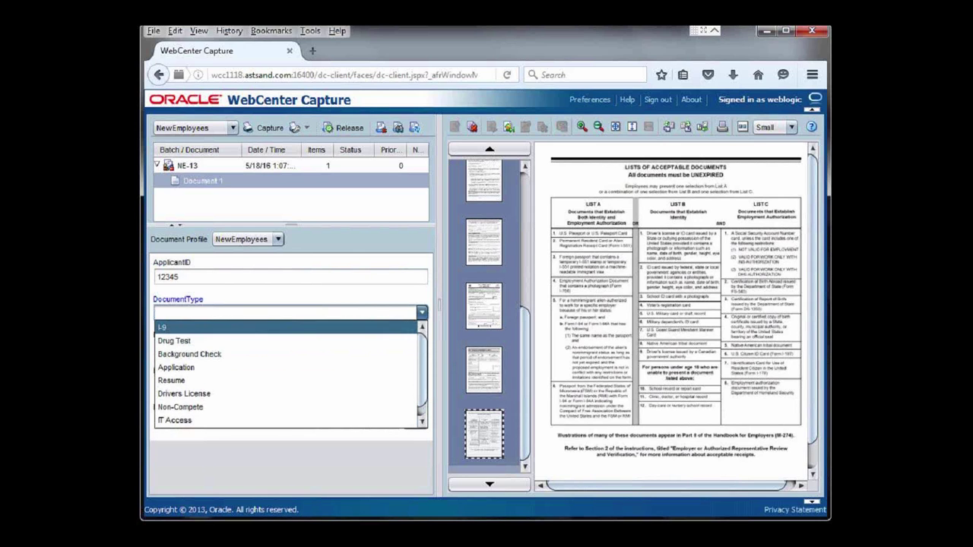
{"action": "key", "text": "Return"}
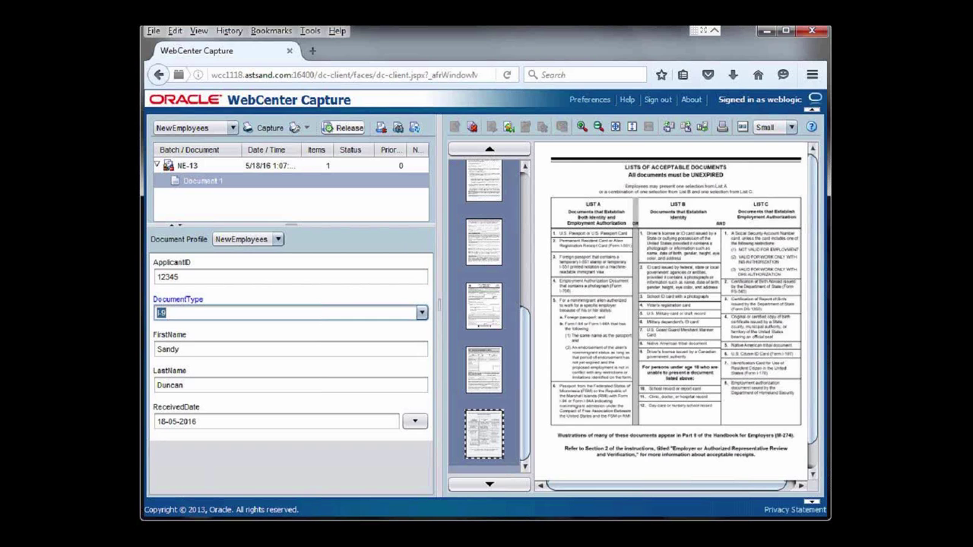
{"action": "left_click", "coordinate": [344, 128]}
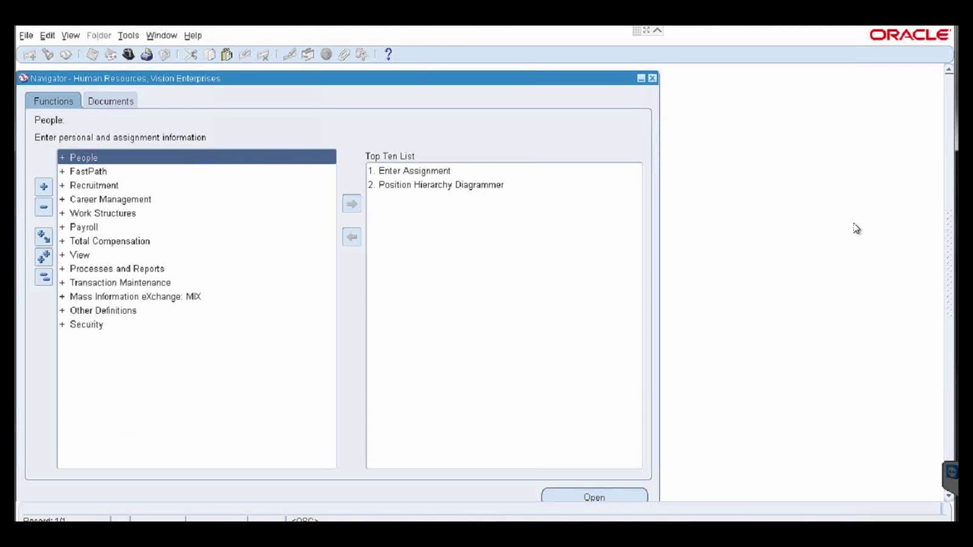
Step: Find the person with employee number 2109 in the People form
{"action": "key", "text": "Return"}
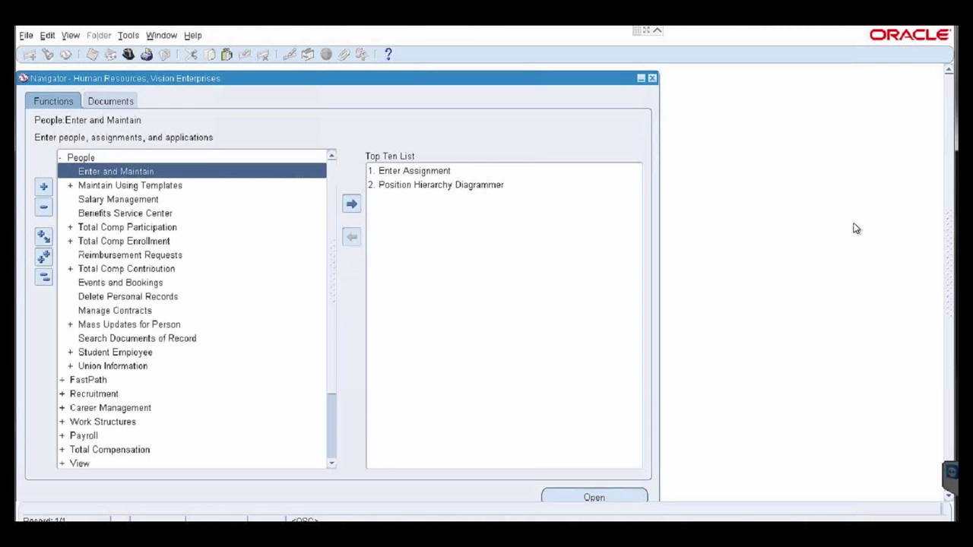
{"action": "key", "text": "Return"}
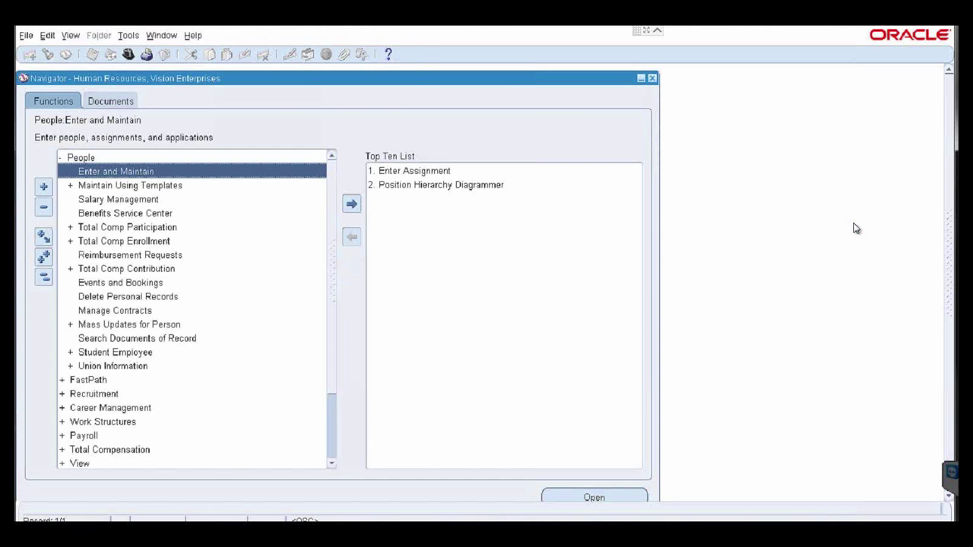
{"action": "key", "text": "Tab"}
{"action": "key", "text": "Tab"}
{"action": "key", "text": "Tab"}
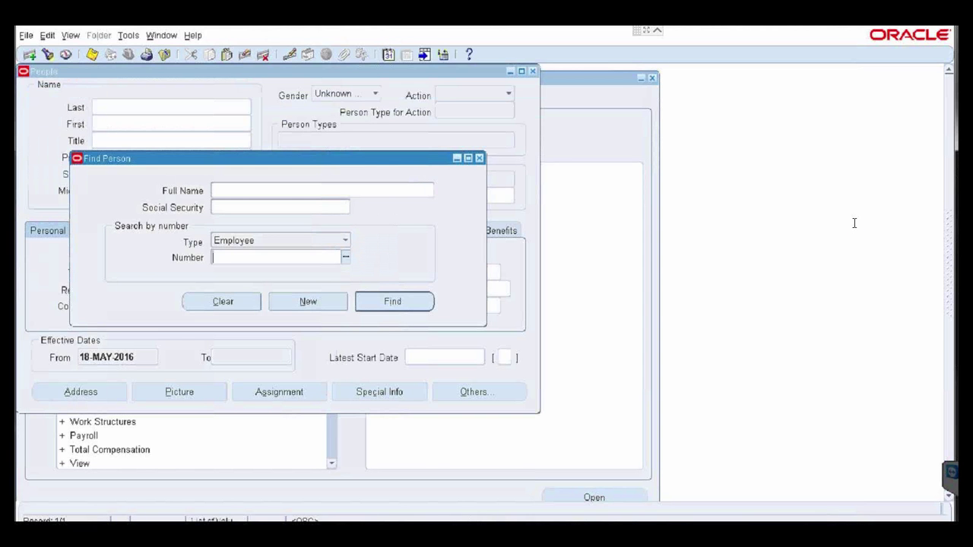
{"action": "type", "text": "2109"}
{"action": "key", "text": "Tab"}
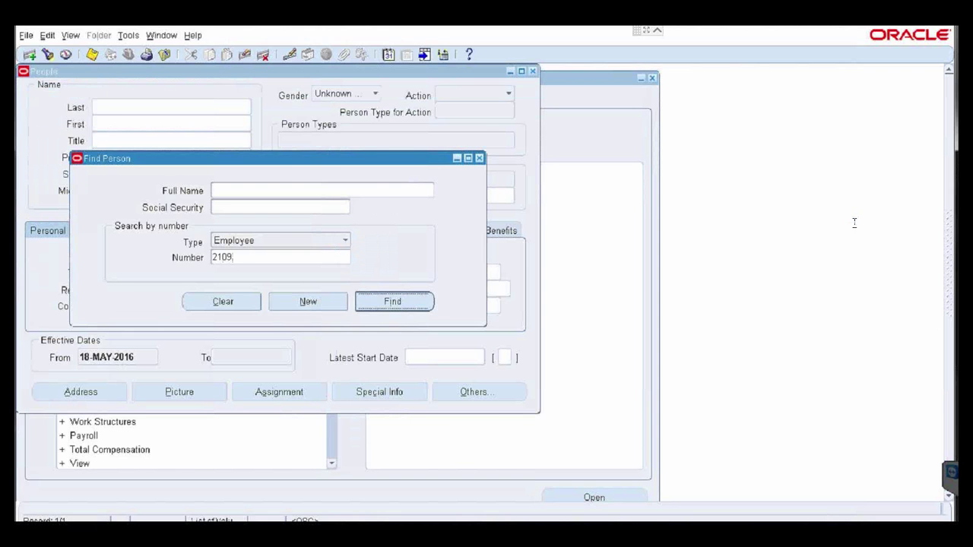
{"action": "key", "text": "Return"}
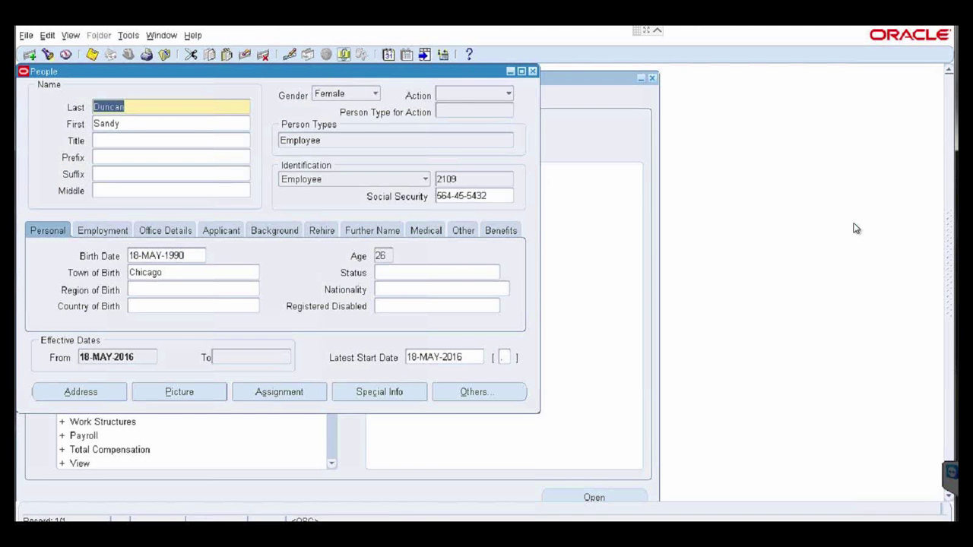
Step: Open the employee's Documents attachment in WebCenter Content to show the driver's license
{"action": "key", "text": "alt+v"}
{"action": "key", "text": "a"}
{"action": "key", "text": "Tab"}
{"action": "key", "text": "Tab"}
{"action": "key", "text": "Tab"}
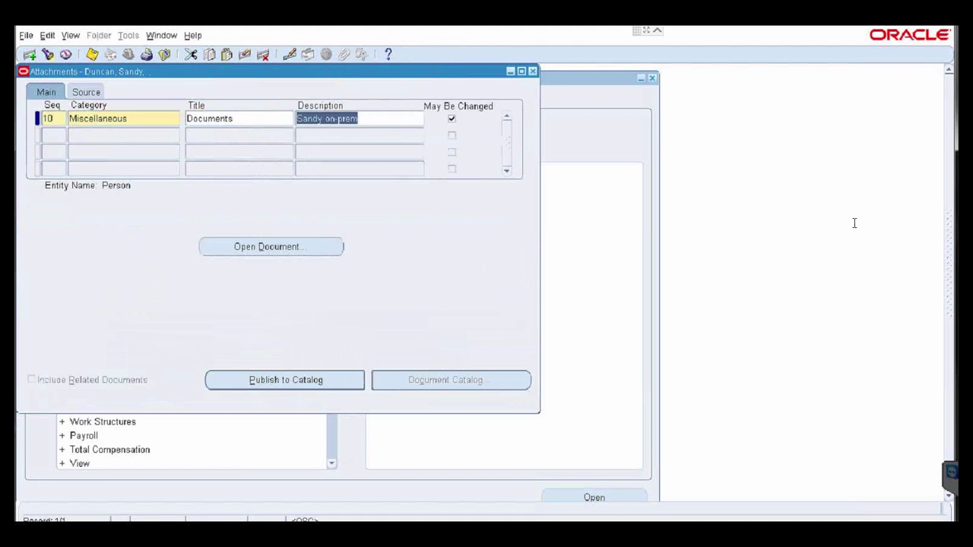
{"action": "key", "text": "End"}
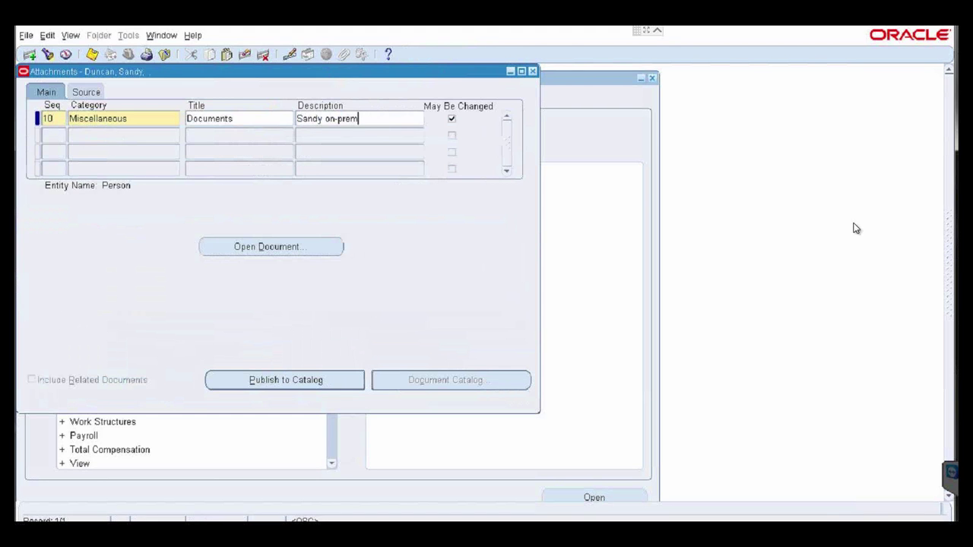
{"action": "key", "text": "alt+o"}
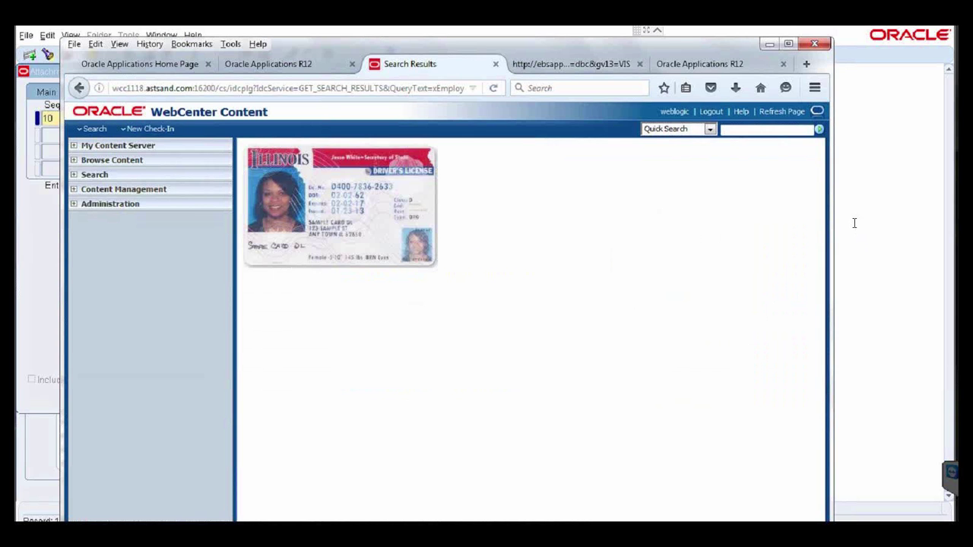
Step: View the Operators Certificate from the 10 applicant documents, then log out of WebCenter Content
{"action": "key", "text": "alt+Left"}
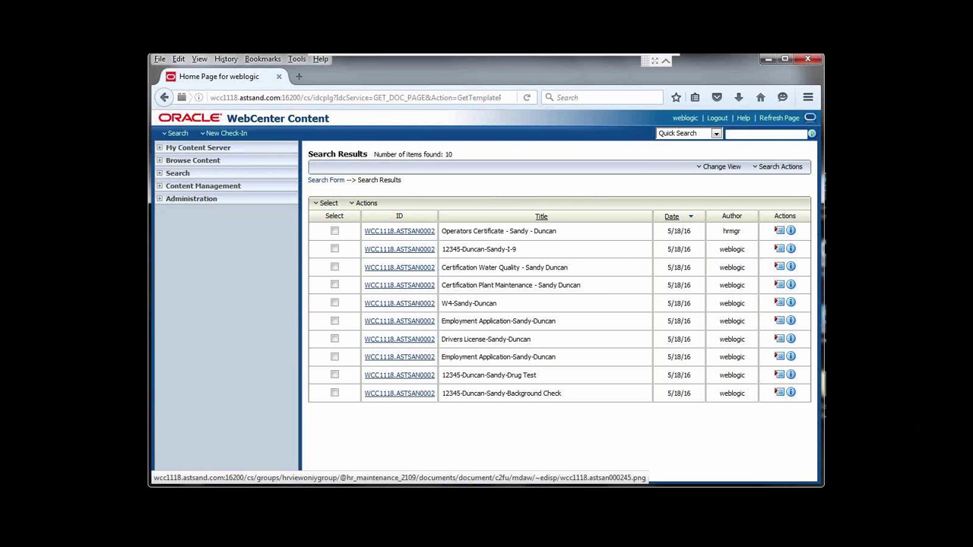
{"action": "left_click", "coordinate": [399, 231]}
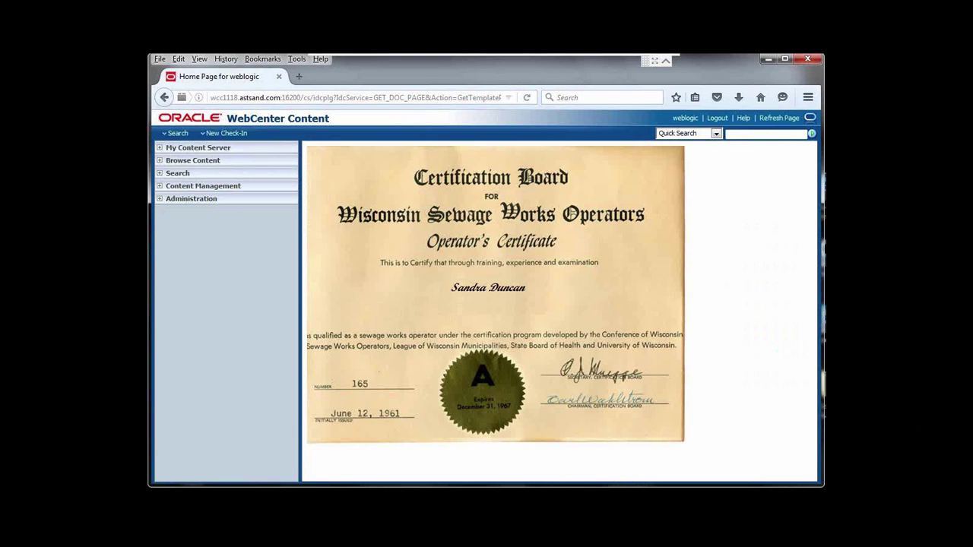
{"action": "left_click", "coordinate": [164, 97]}
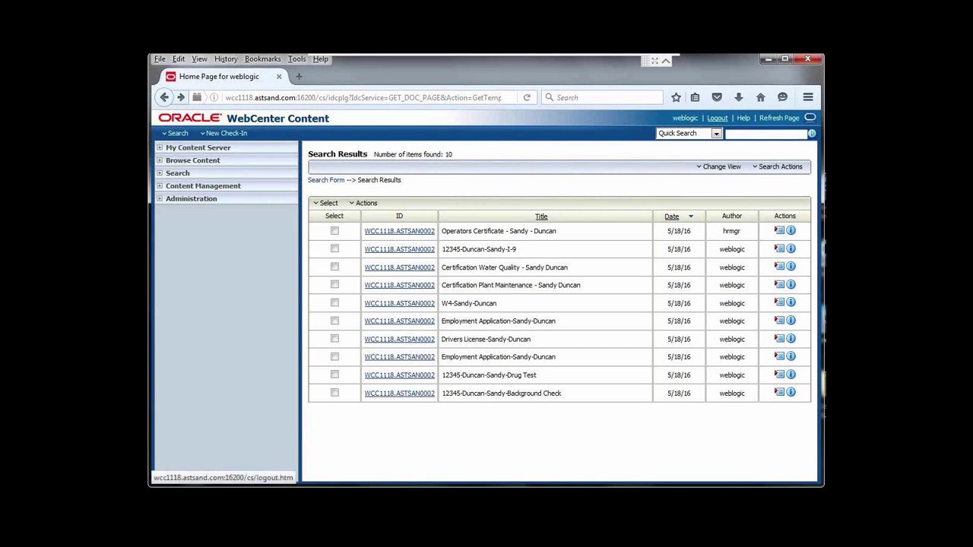
{"action": "left_click", "coordinate": [717, 117]}
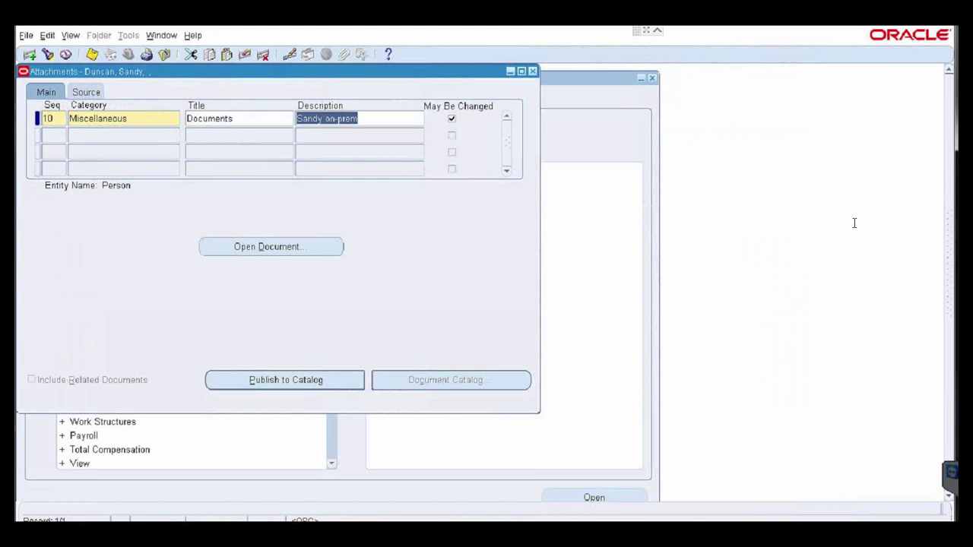
Step: Close the Attachments window and then the employee's People form with Ctrl+F4
{"action": "key", "text": "ctrl+F4"}
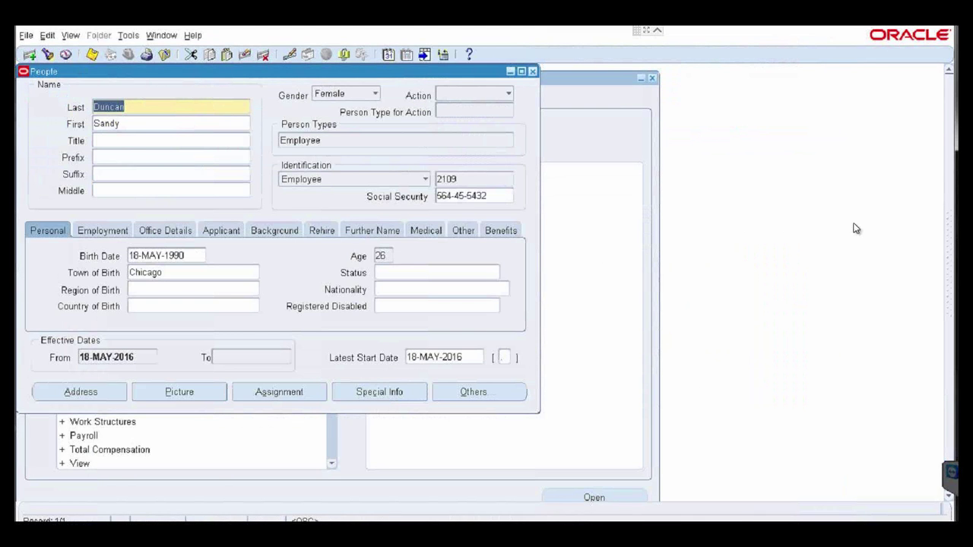
{"action": "key", "text": "ctrl+F4"}
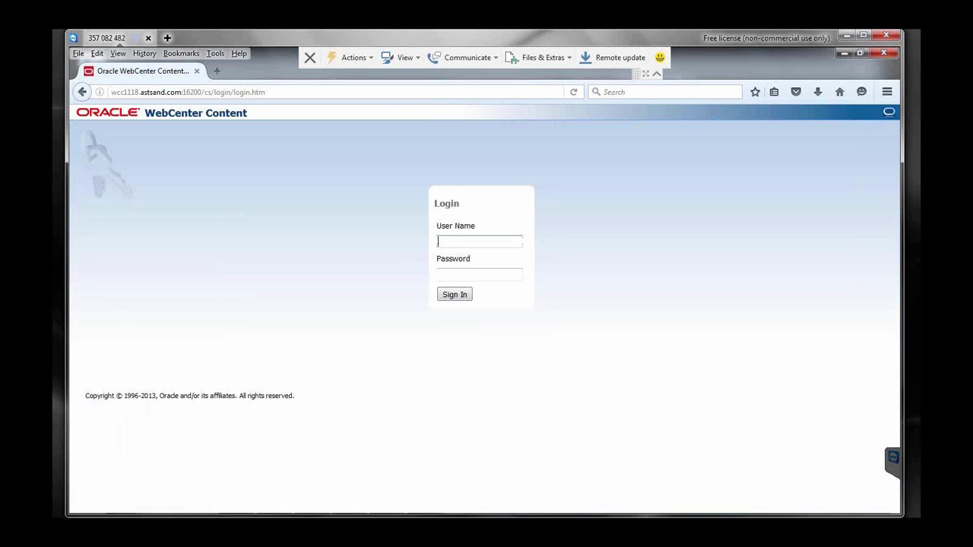
Step: Sign in to WebCenter Content as the HR manager using the saved login
{"action": "type", "text": "hr"}
{"action": "key", "text": "Down"}
{"action": "key", "text": "Tab"}
{"action": "key", "text": "Tab"}
{"action": "key", "text": "Return"}
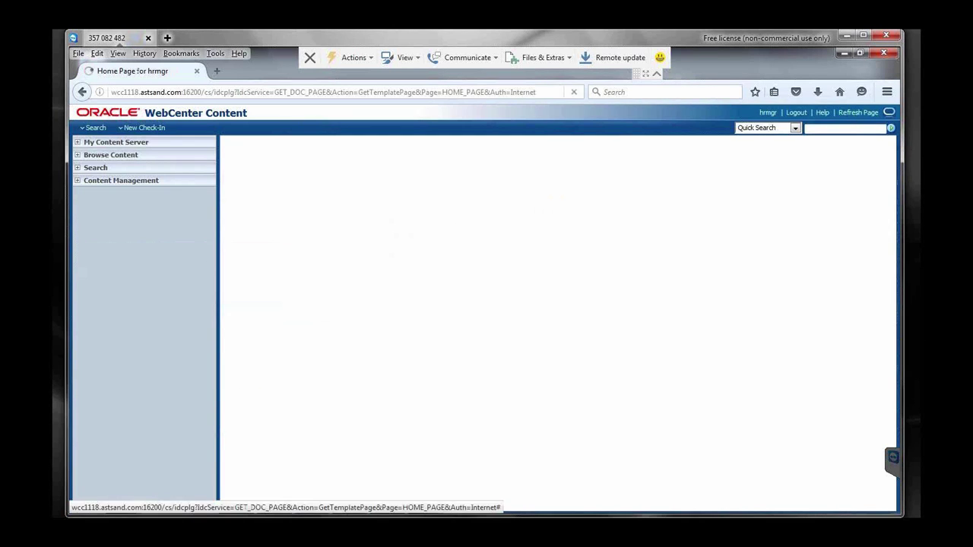
Step: Run the HR search, review the 18 documents listed, and log out
{"action": "left_click", "coordinate": [93, 128]}
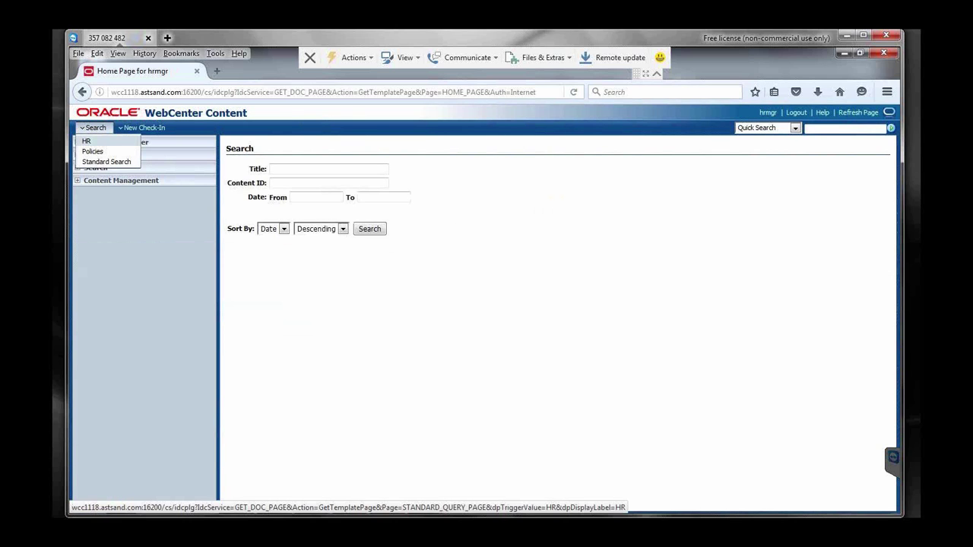
{"action": "left_click", "coordinate": [86, 141]}
{"action": "key", "text": "Return"}
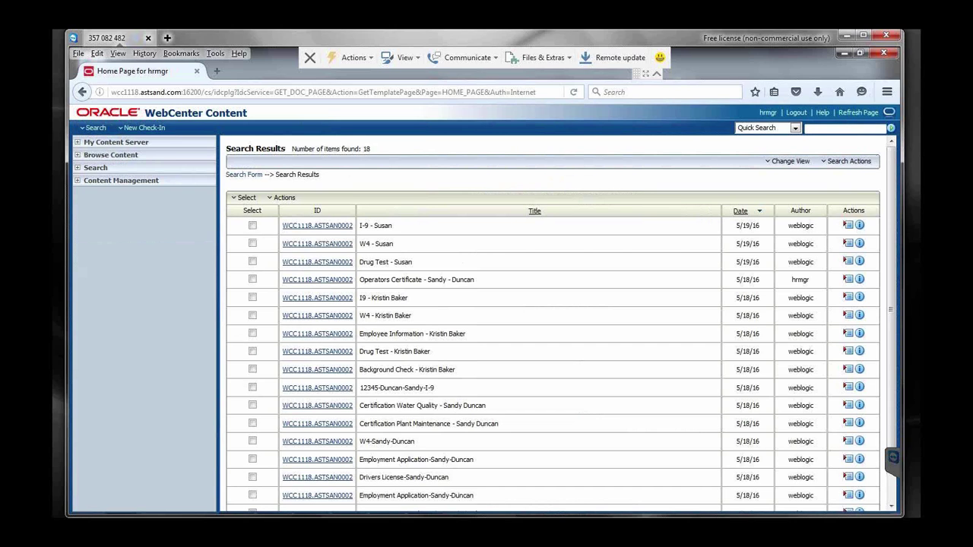
{"action": "left_click_drag", "start_coordinate": [395, 351], "coordinate": [431, 352]}
{"action": "left_click_drag", "start_coordinate": [499, 423], "coordinate": [456, 423]}
{"action": "left_click", "coordinate": [456, 423]}
{"action": "left_click", "coordinate": [796, 113]}
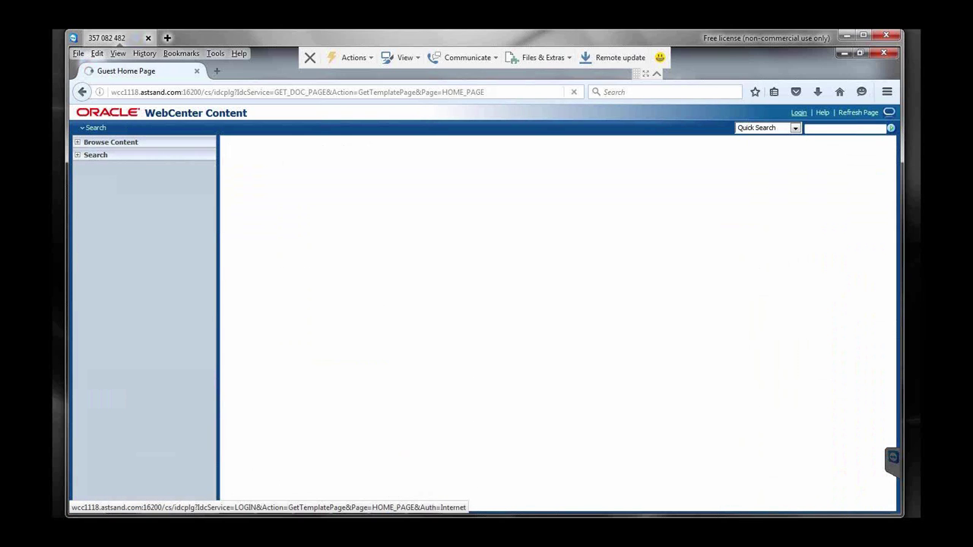
Step: Sign in as a second user with that user's saved login and password
{"action": "left_click", "coordinate": [798, 113]}
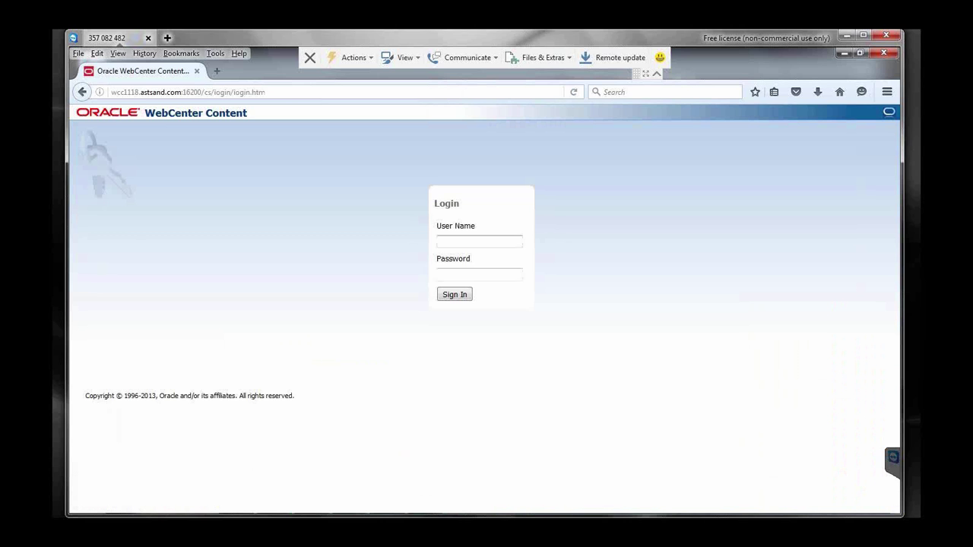
{"action": "left_click", "coordinate": [479, 241]}
{"action": "key", "text": "Down"}
{"action": "key", "text": "Return"}
{"action": "key", "text": "Tab"}
{"action": "key", "text": "Tab"}
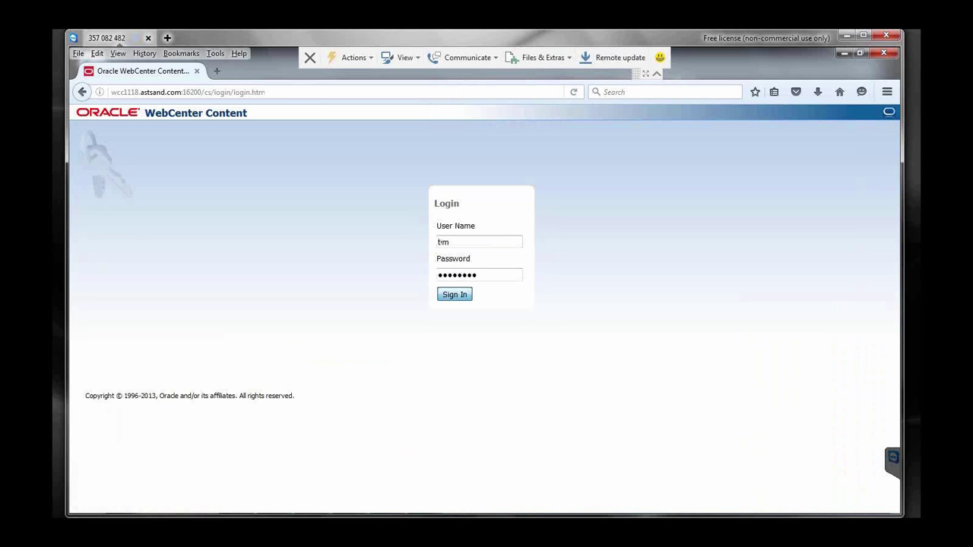
{"action": "key", "text": "Return"}
Step: Run the HR search, review the 13 documents returned, and log out
{"action": "left_click", "coordinate": [95, 128]}
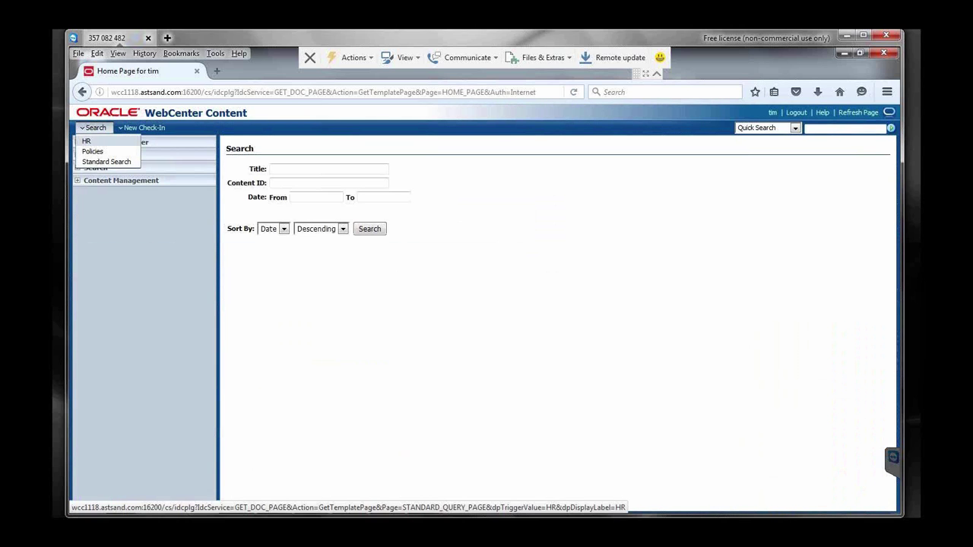
{"action": "left_click", "coordinate": [86, 141]}
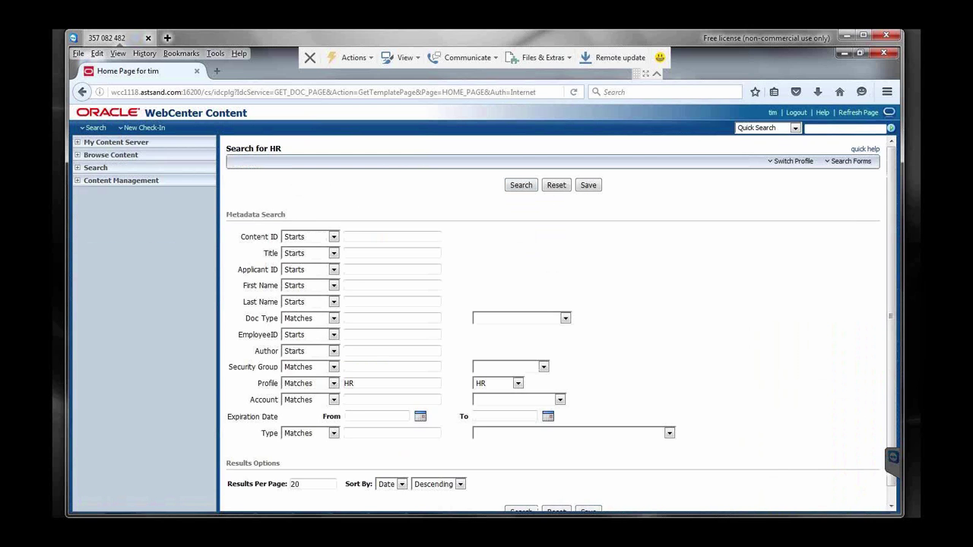
{"action": "left_click", "coordinate": [519, 185]}
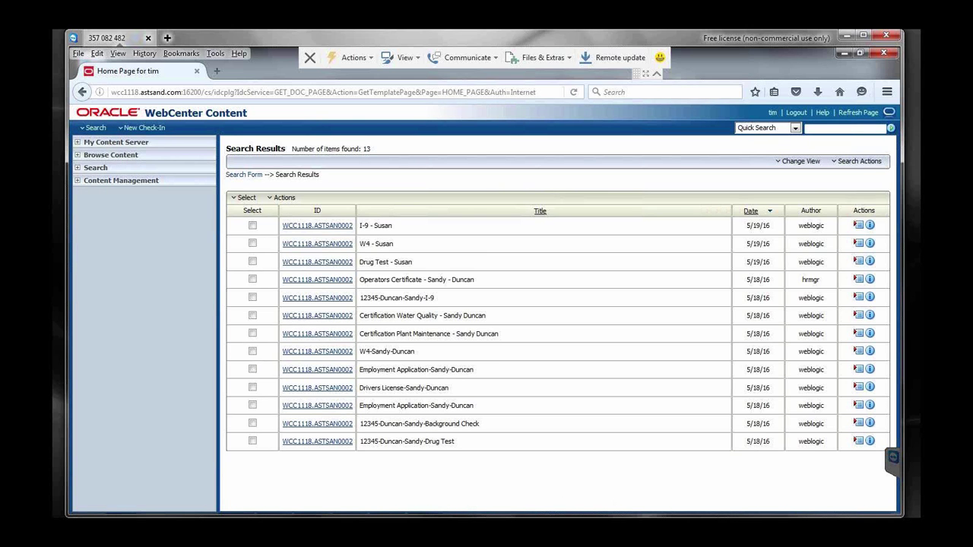
{"action": "left_click_drag", "start_coordinate": [415, 351], "coordinate": [382, 351]}
{"action": "left_click", "coordinate": [416, 351]}
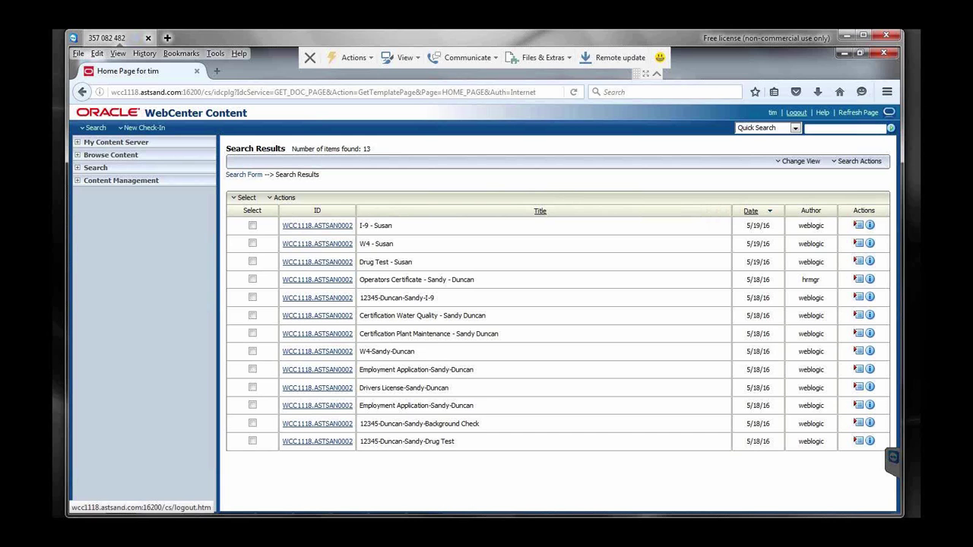
{"action": "left_click", "coordinate": [796, 113]}
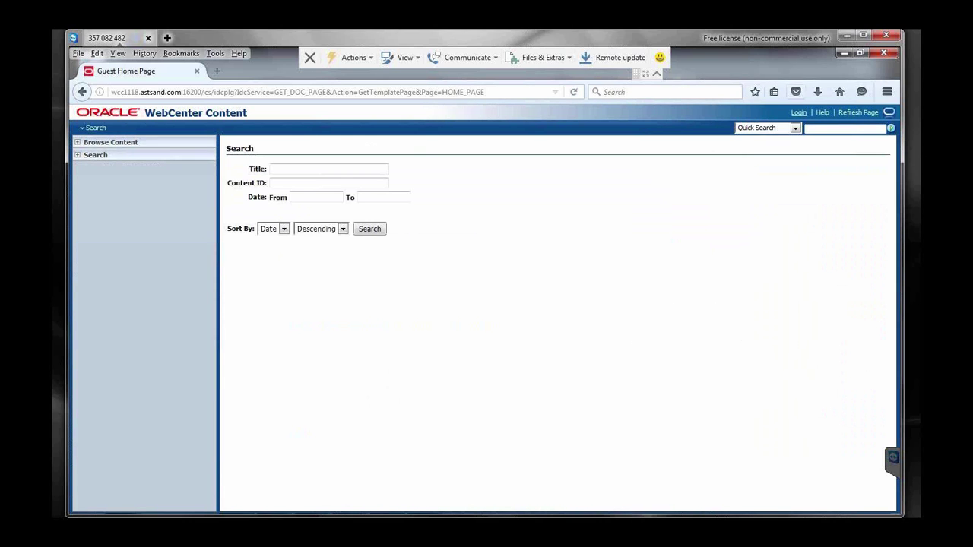
Step: Sign in as the employee herself using her saved autocomplete login
{"action": "type", "text": "sa"}
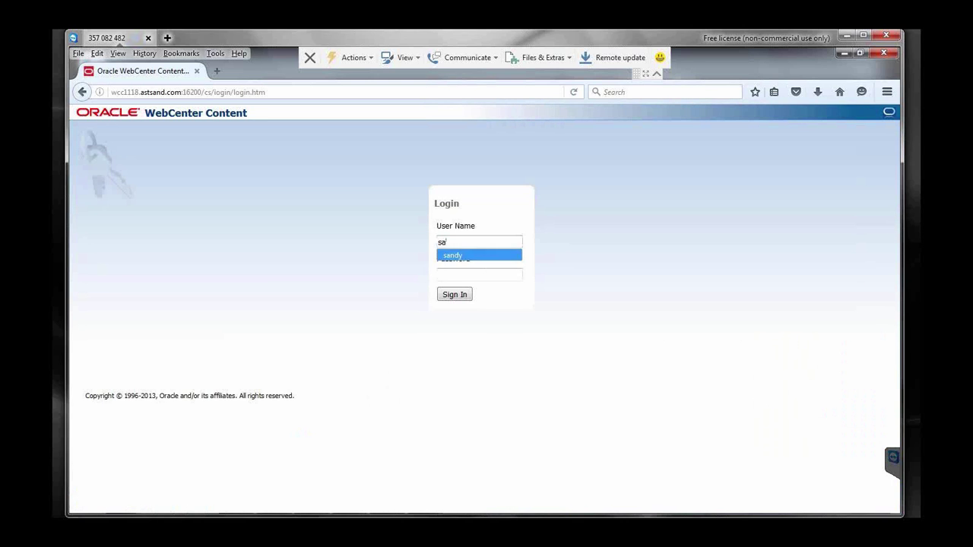
{"action": "key", "text": "Return"}
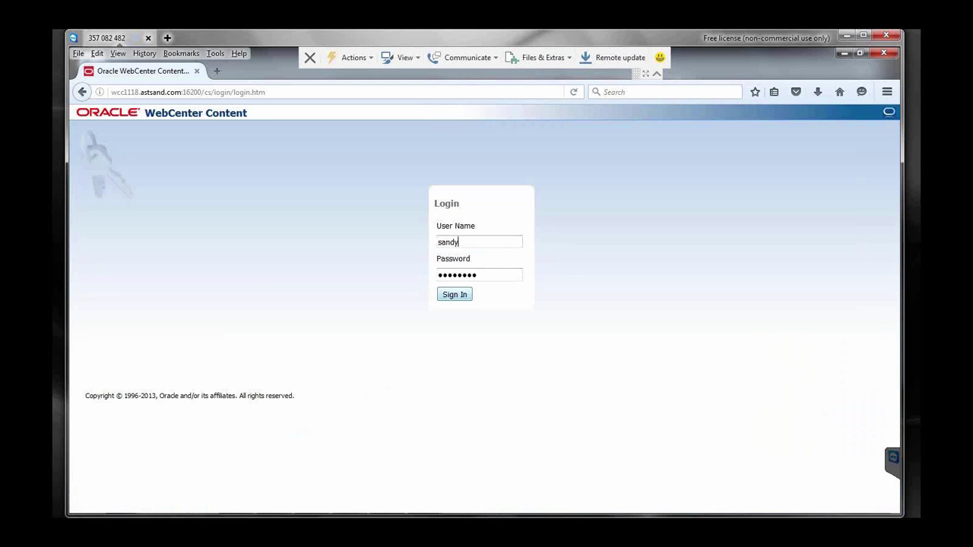
{"action": "key", "text": "Return"}
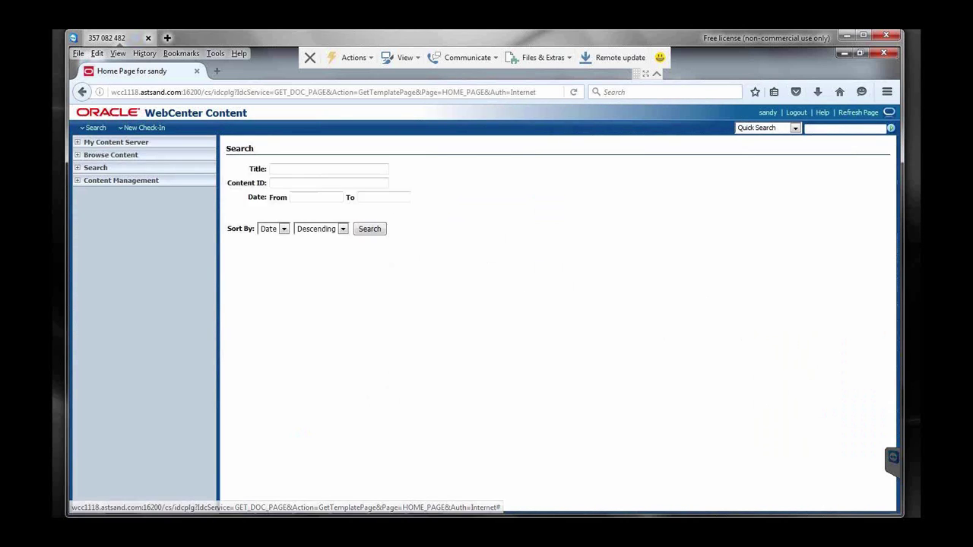
Step: Run the HR search showing only her 10 documents, then log out to the login page
{"action": "left_click", "coordinate": [95, 128]}
{"action": "left_click", "coordinate": [86, 141]}
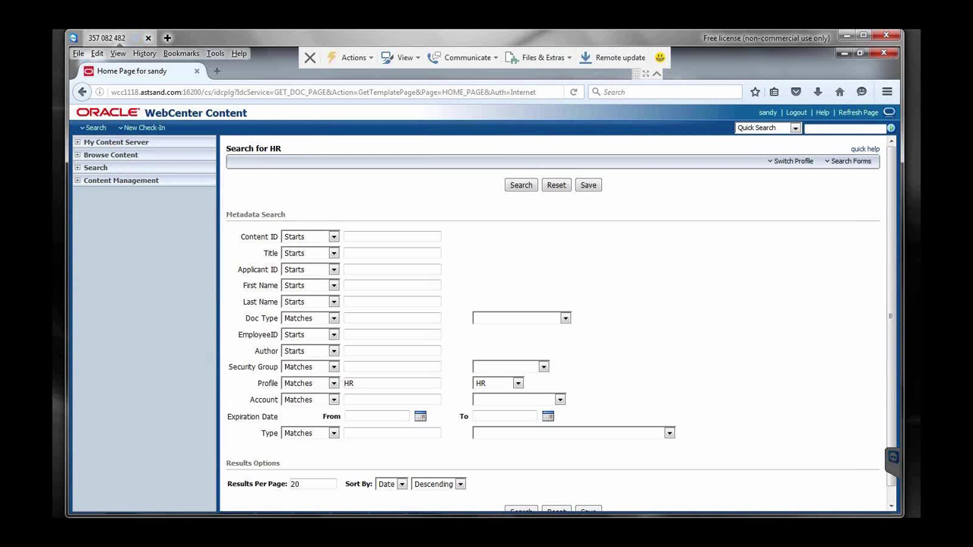
{"action": "left_click", "coordinate": [521, 184]}
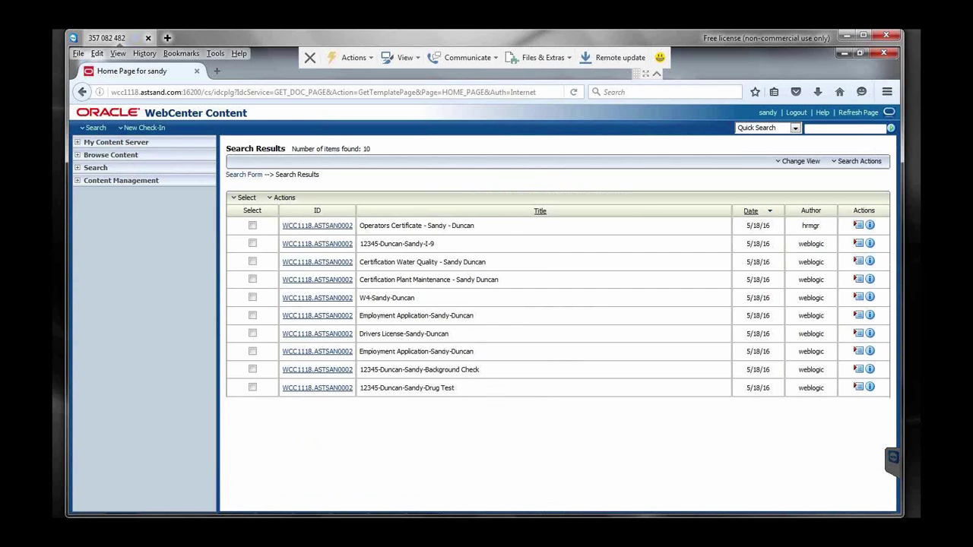
{"action": "left_click", "coordinate": [795, 112]}
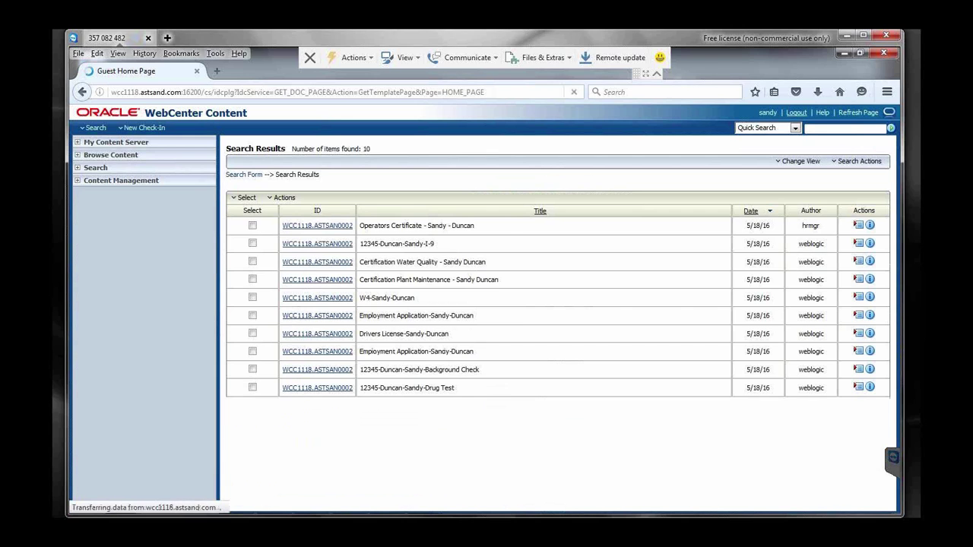
{"action": "left_click", "coordinate": [798, 112]}
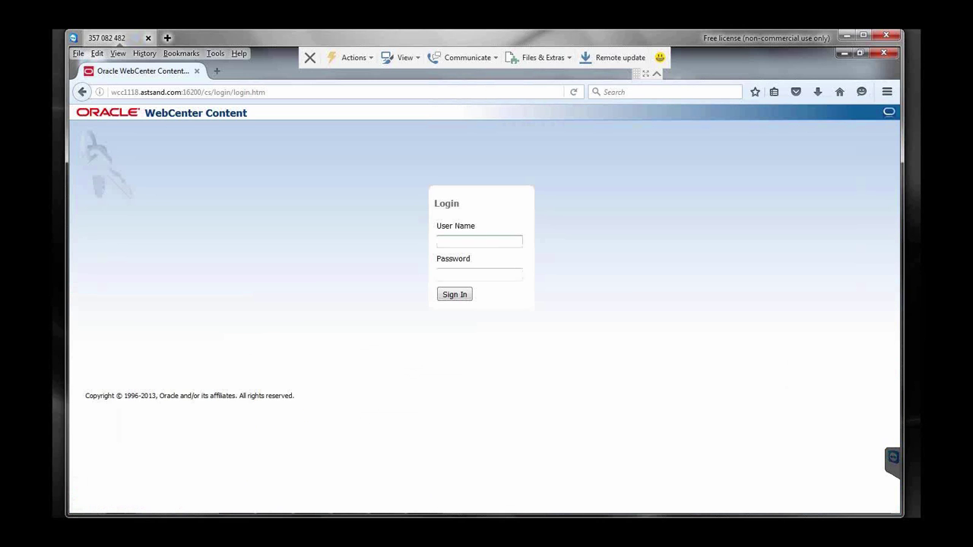
Step: Sign in as another employee via her saved autocomplete login and bring up the HR search form
{"action": "type", "text": "su"}
{"action": "key", "text": "Down"}
{"action": "key", "text": "Return"}
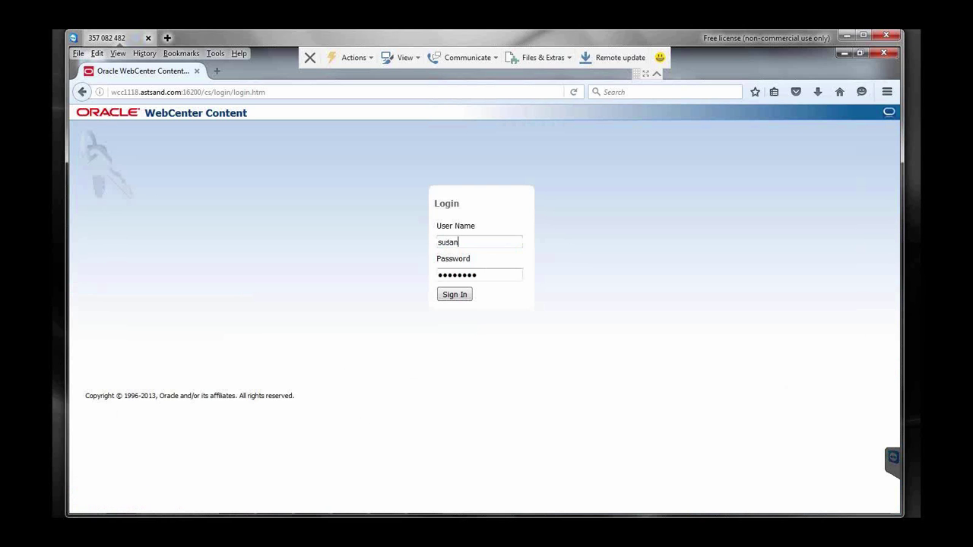
{"action": "key", "text": "Tab"}
{"action": "key", "text": "Tab"}
{"action": "key", "text": "Return"}
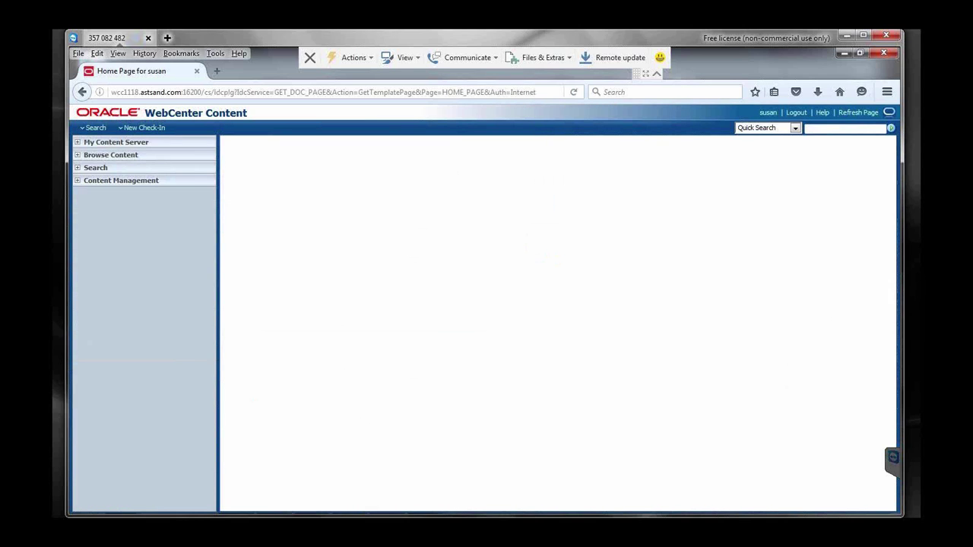
{"action": "left_click", "coordinate": [93, 128]}
{"action": "left_click", "coordinate": [92, 148]}
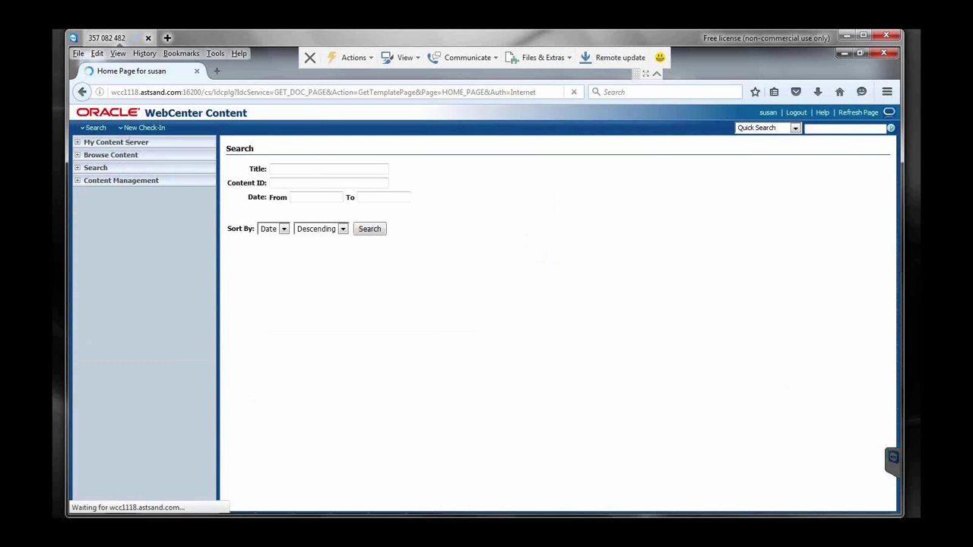
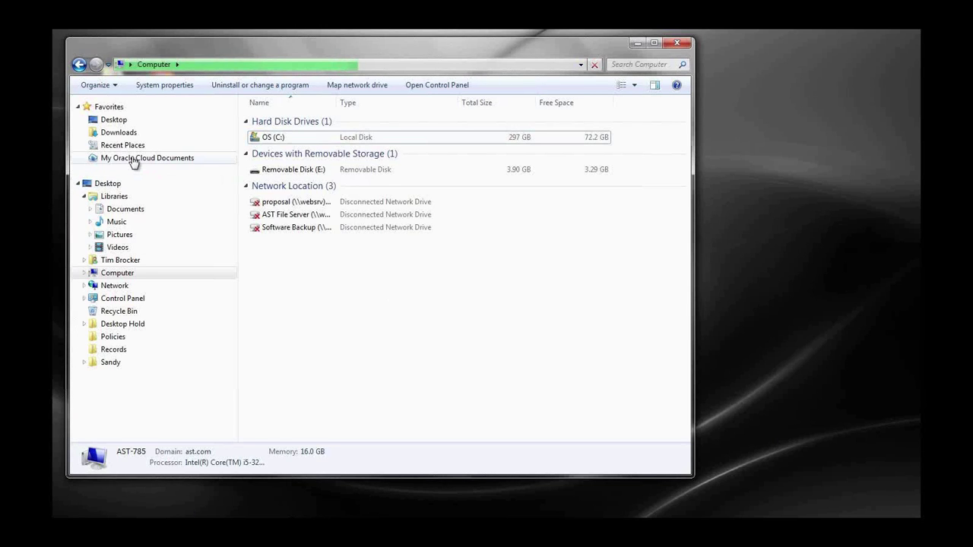
Step: Browse to My Oracle Cloud Documents > ASTDemo > Policies in Windows Explorer
{"action": "left_click", "coordinate": [132, 160]}
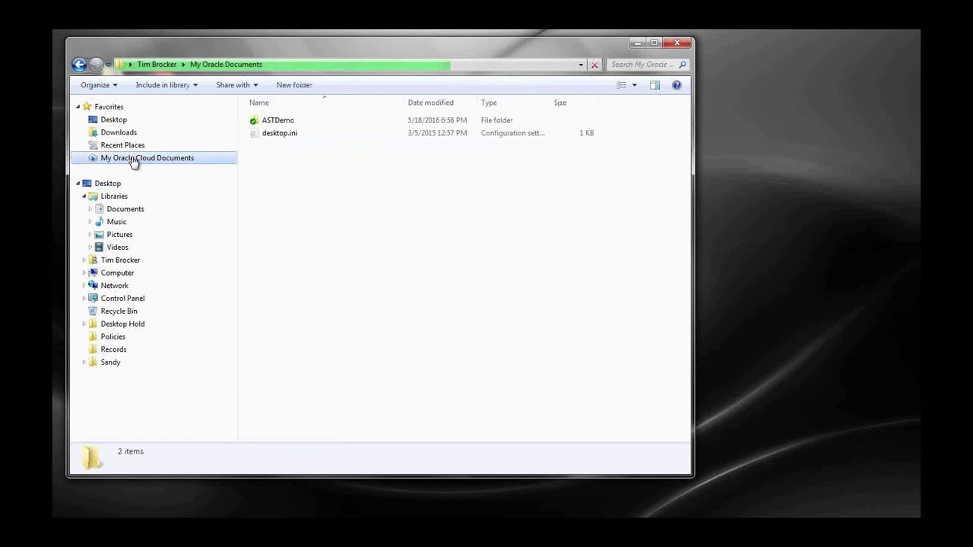
{"action": "left_click", "coordinate": [283, 122]}
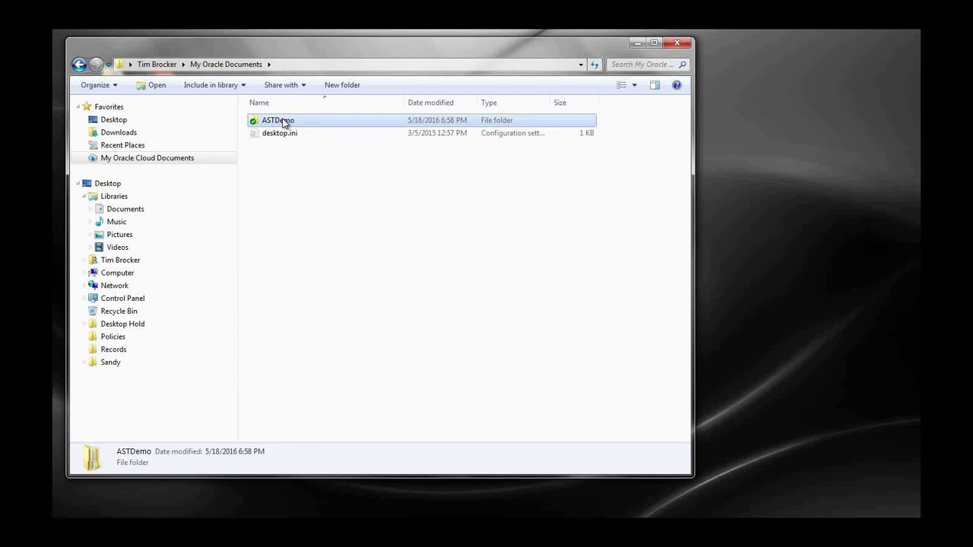
{"action": "double_click", "coordinate": [283, 121]}
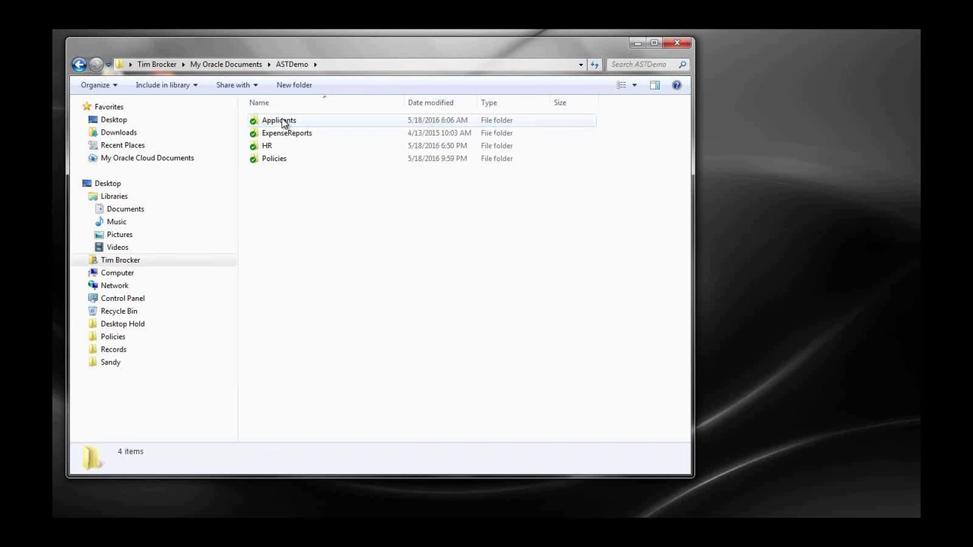
{"action": "left_click", "coordinate": [304, 159]}
{"action": "double_click", "coordinate": [305, 159]}
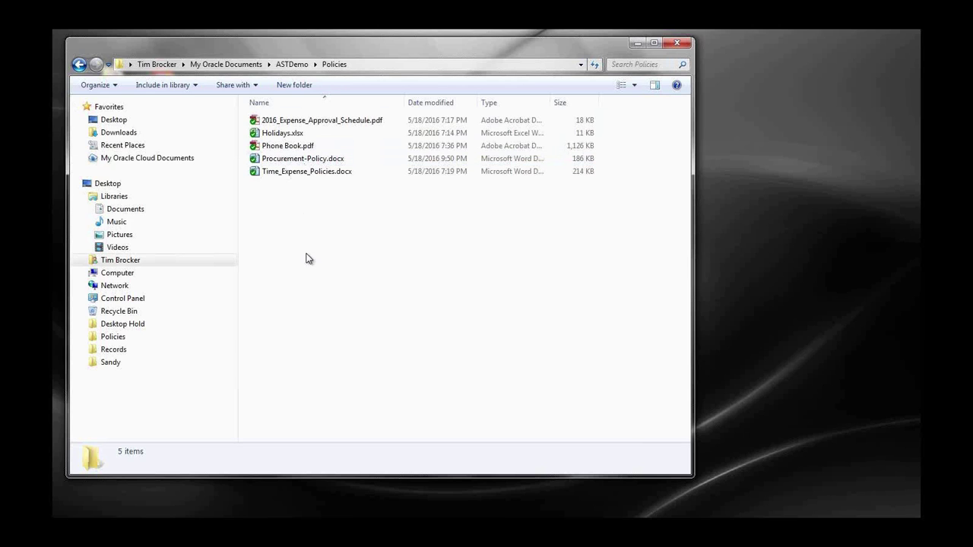
Step: Open Holidays.xlsx to confirm it synced, close Excel, and select 2016_Expense_Approval_Schedule.pdf
{"action": "key", "text": "h"}
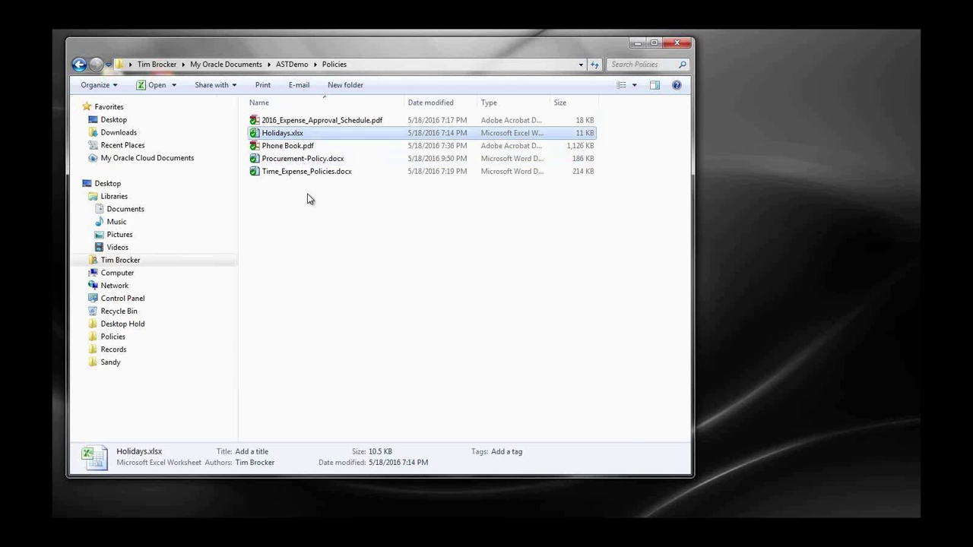
{"action": "double_click", "coordinate": [287, 137]}
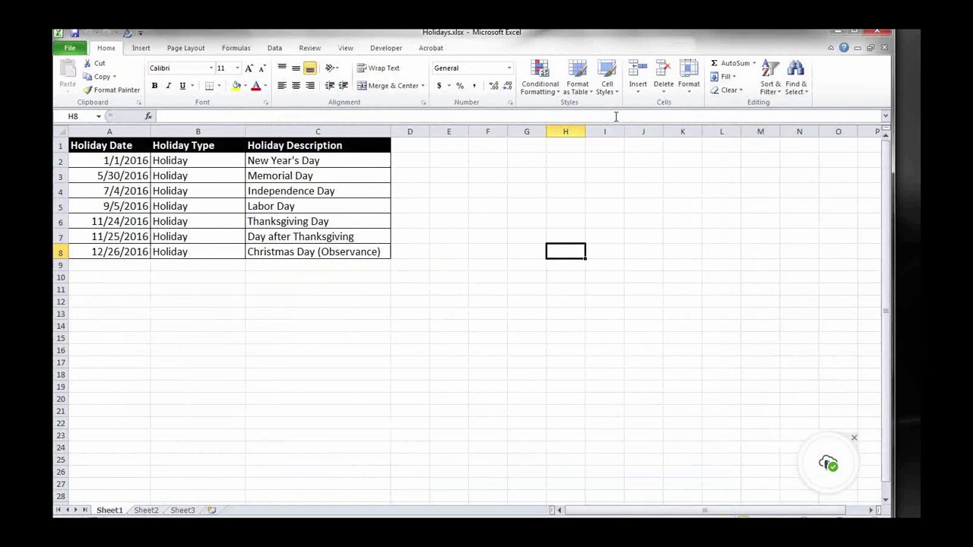
{"action": "left_click", "coordinate": [874, 33]}
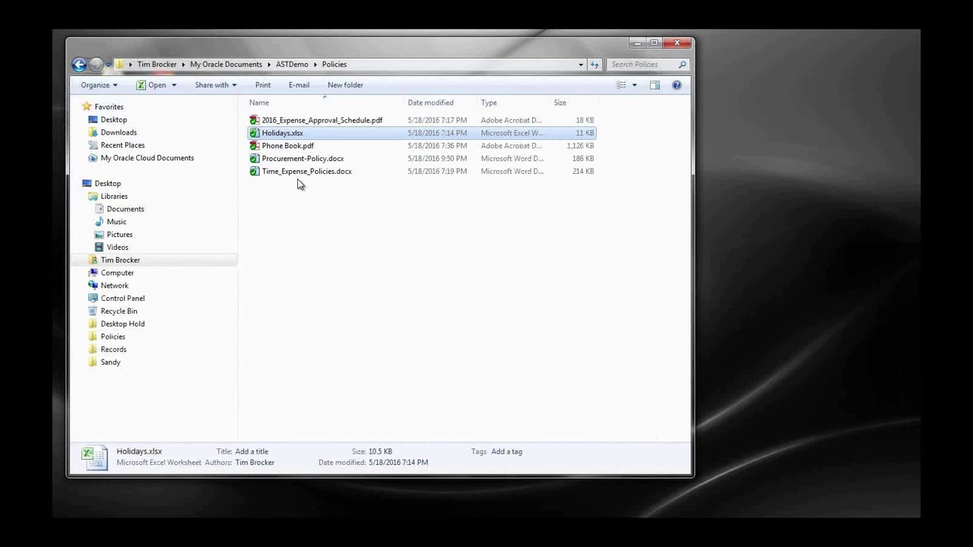
{"action": "left_click", "coordinate": [302, 122]}
Step: Open the expense approval schedule PDF, zoom it to 100%, then close it
{"action": "double_click", "coordinate": [302, 121]}
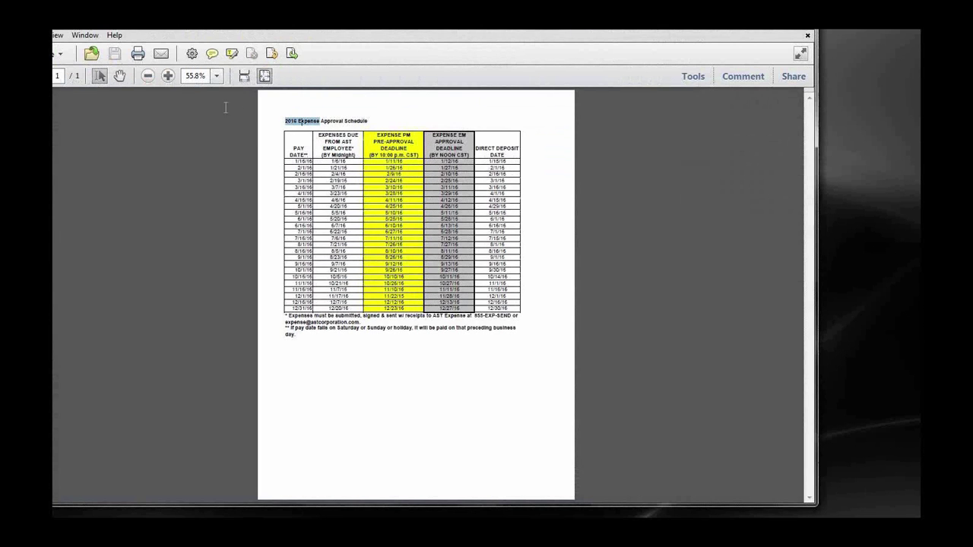
{"action": "left_click", "coordinate": [168, 77]}
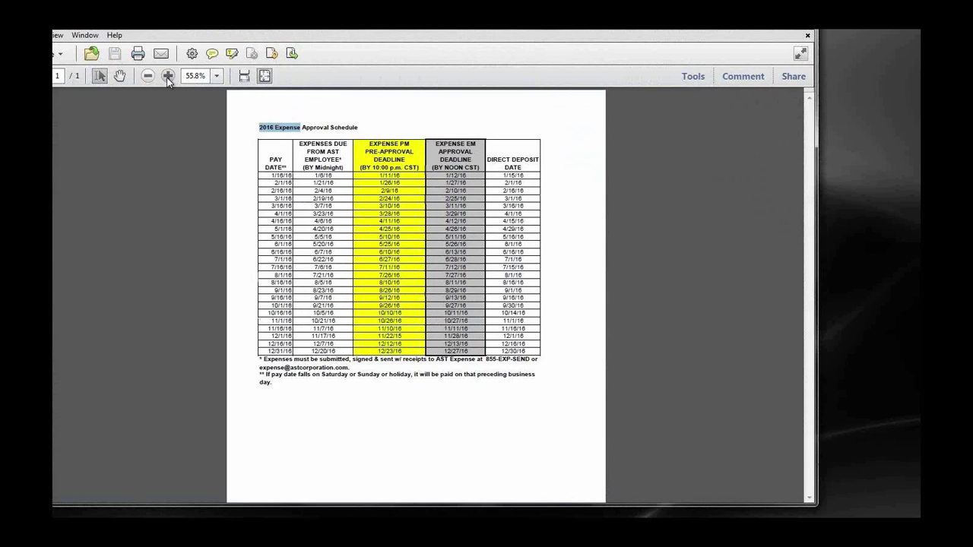
{"action": "left_click", "coordinate": [168, 77]}
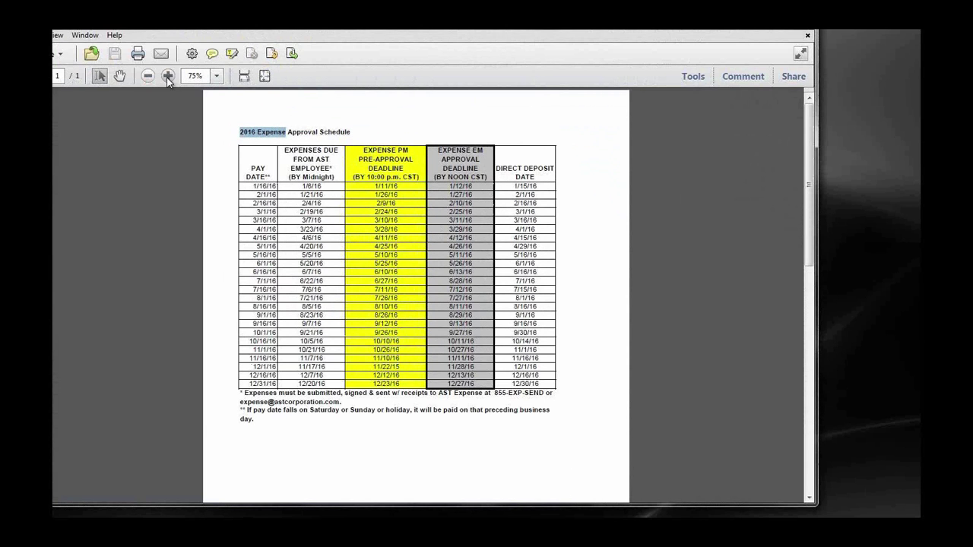
{"action": "left_click", "coordinate": [168, 77]}
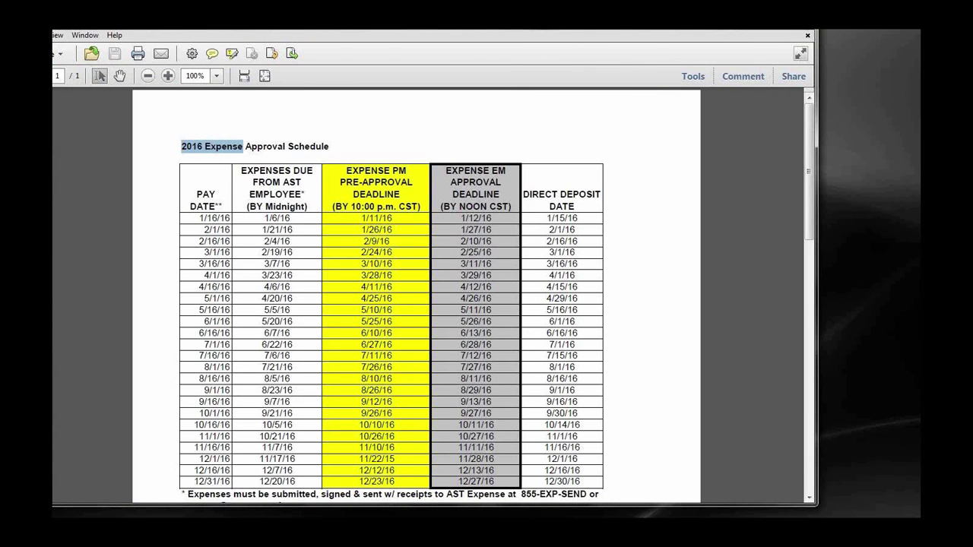
{"action": "left_click", "coordinate": [807, 35]}
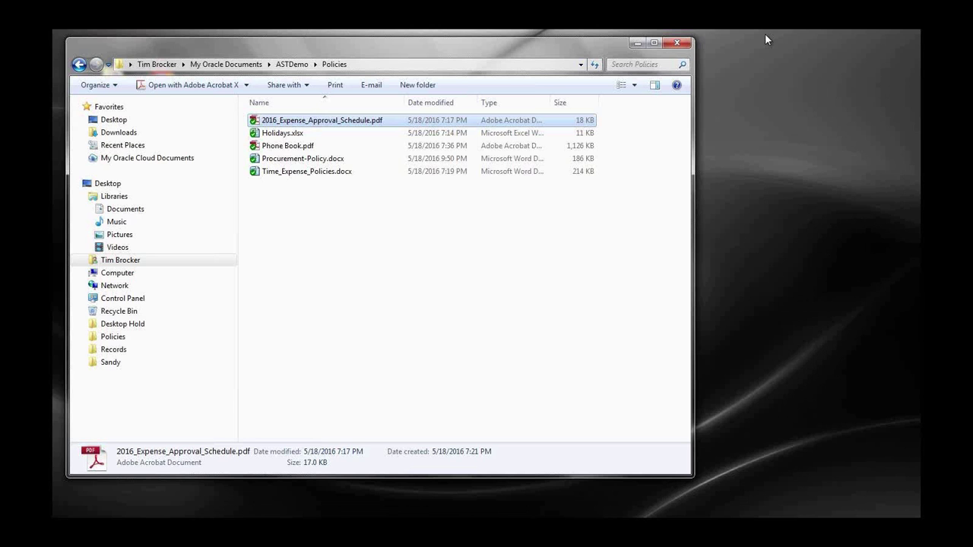
Step: Open Phone Book.pdf and search a staff member's surname, finding their entry on page 7
{"action": "left_click", "coordinate": [292, 149]}
{"action": "double_click", "coordinate": [292, 148]}
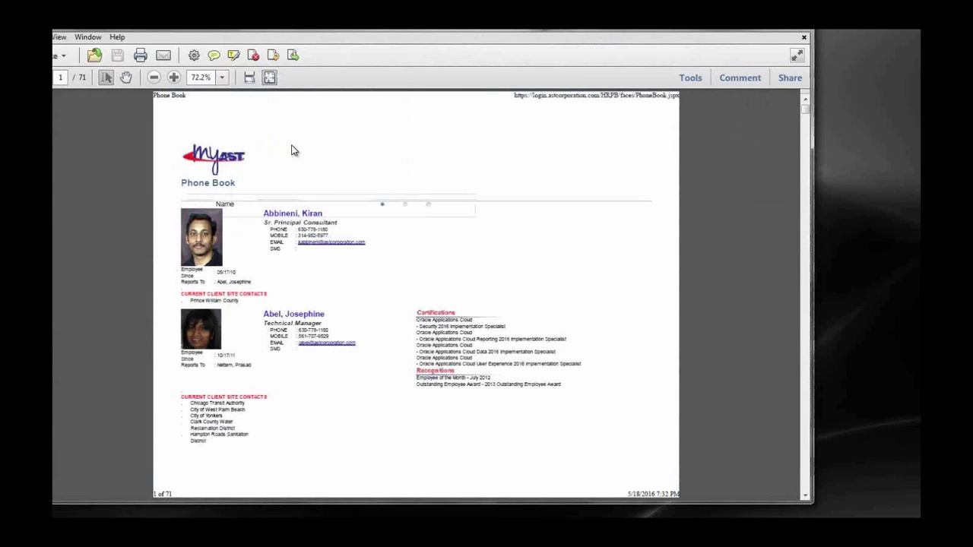
{"action": "key", "text": "ctrl+f"}
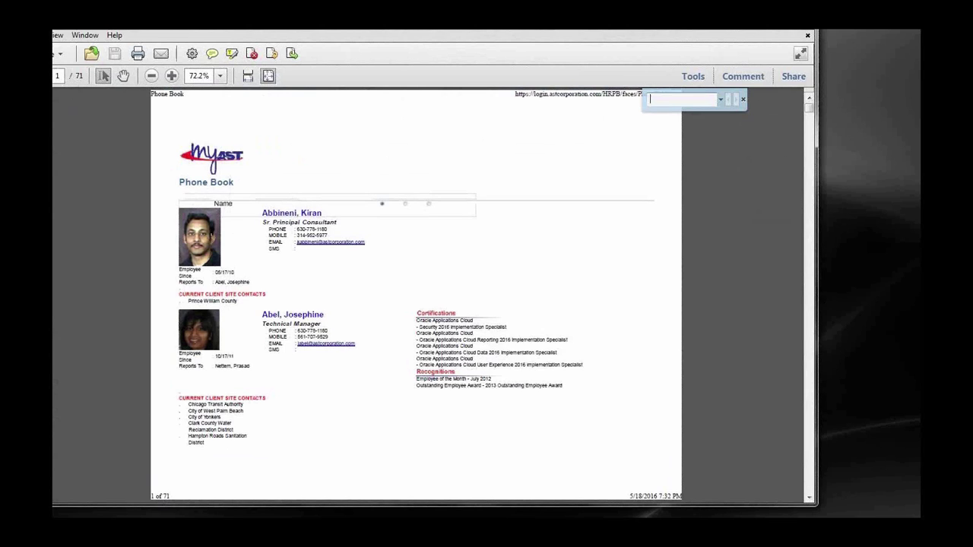
{"action": "type", "text": "Brocker"}
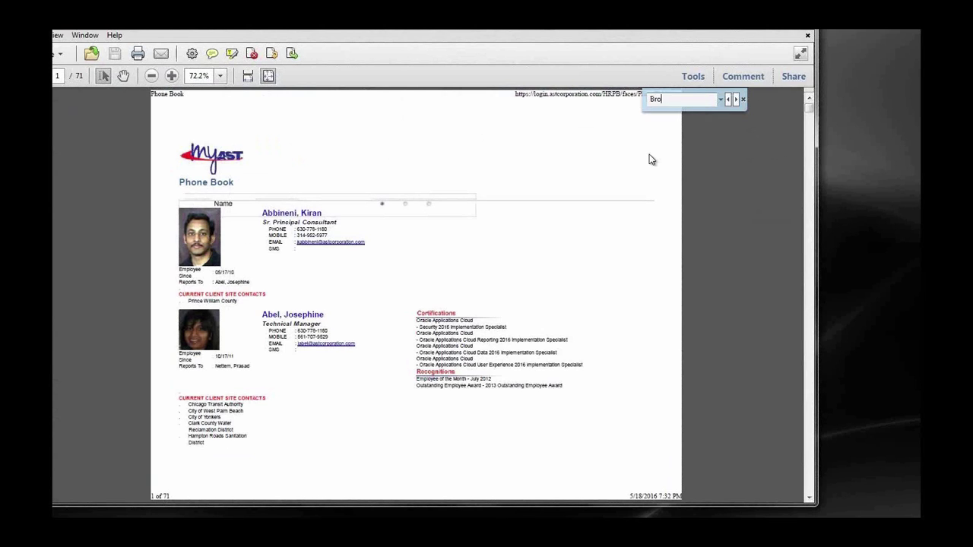
{"action": "left_click", "coordinate": [735, 99]}
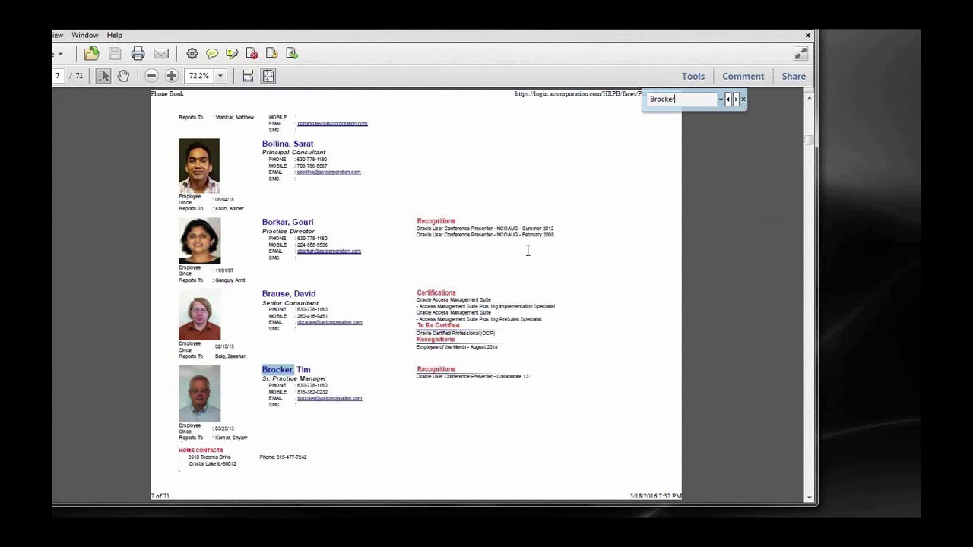
{"action": "left_click", "coordinate": [210, 409]}
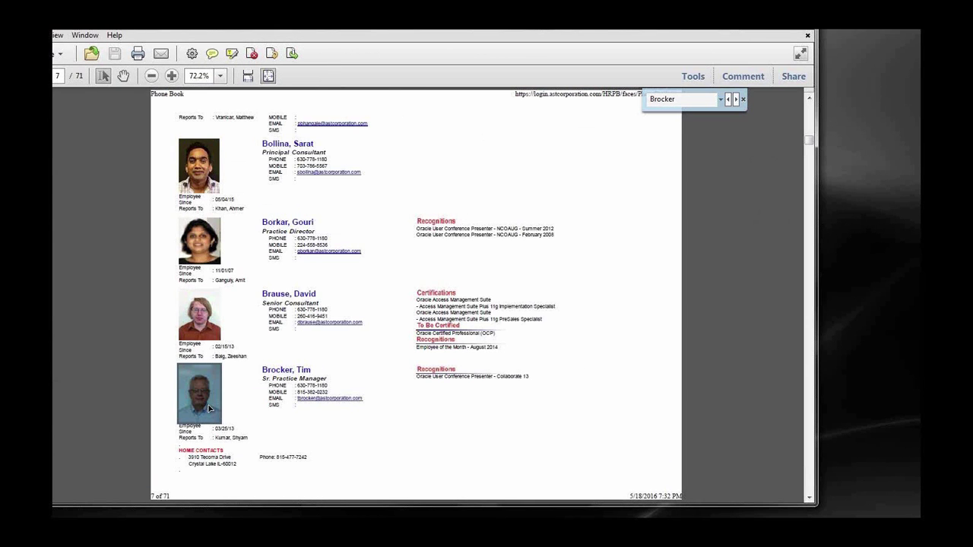
{"action": "left_click", "coordinate": [266, 410]}
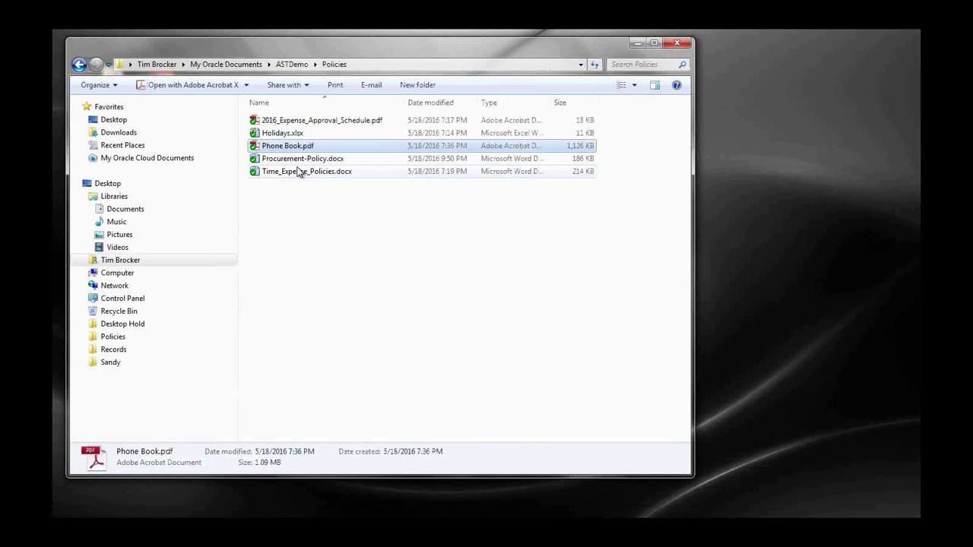
Step: Open Procurement-Policy.docx in Word, scroll through its table of contents, then close it
{"action": "left_click", "coordinate": [297, 162]}
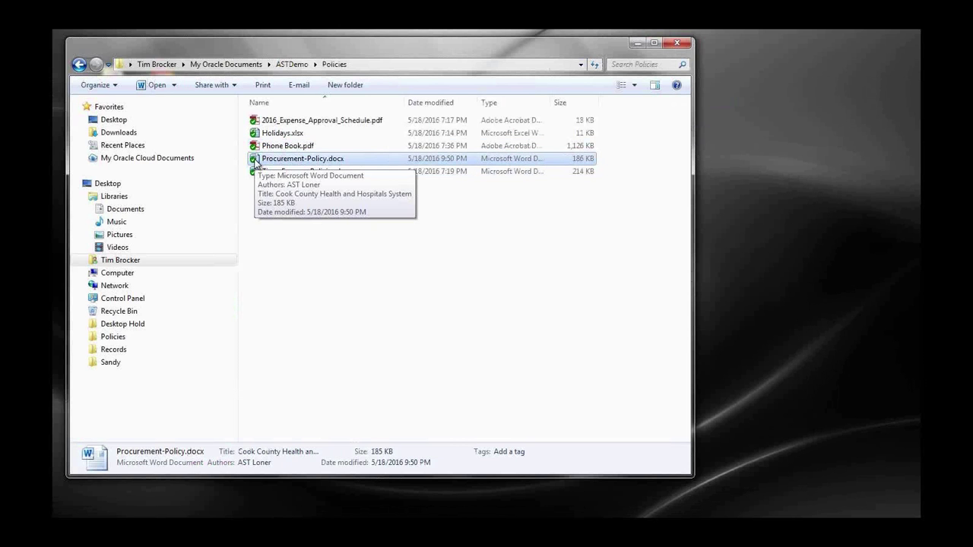
{"action": "double_click", "coordinate": [255, 161]}
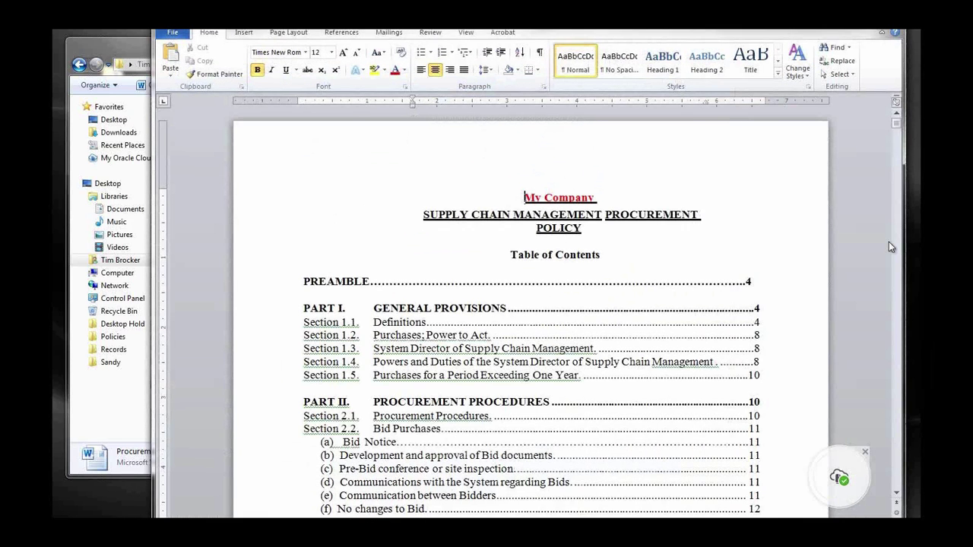
{"action": "left_click_drag", "start_coordinate": [897, 123], "coordinate": [896, 149]}
{"action": "key", "text": "alt+F4"}
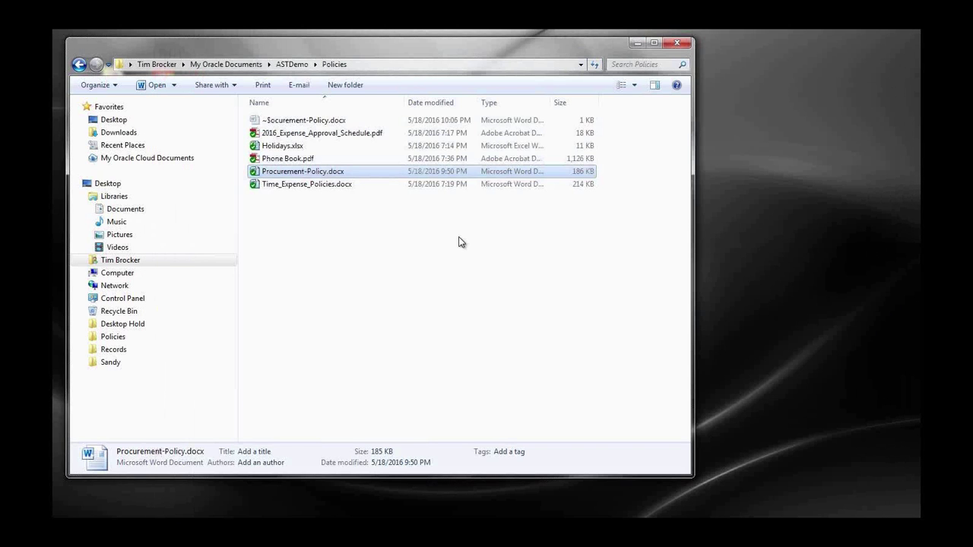
Step: Bring Firefox forward and sign in to Oracle Cloud with the account's user name and password
{"action": "left_click", "coordinate": [637, 44]}
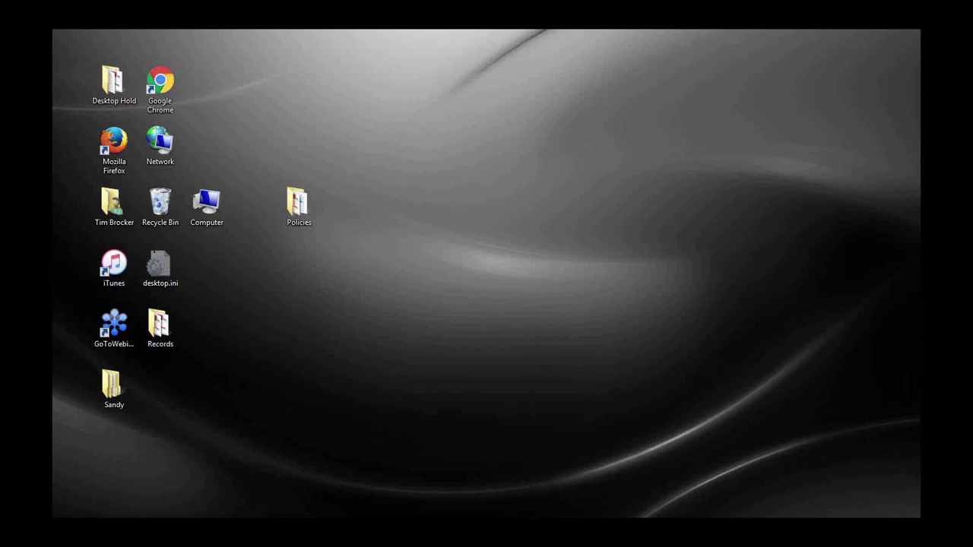
{"action": "left_click", "coordinate": [384, 514]}
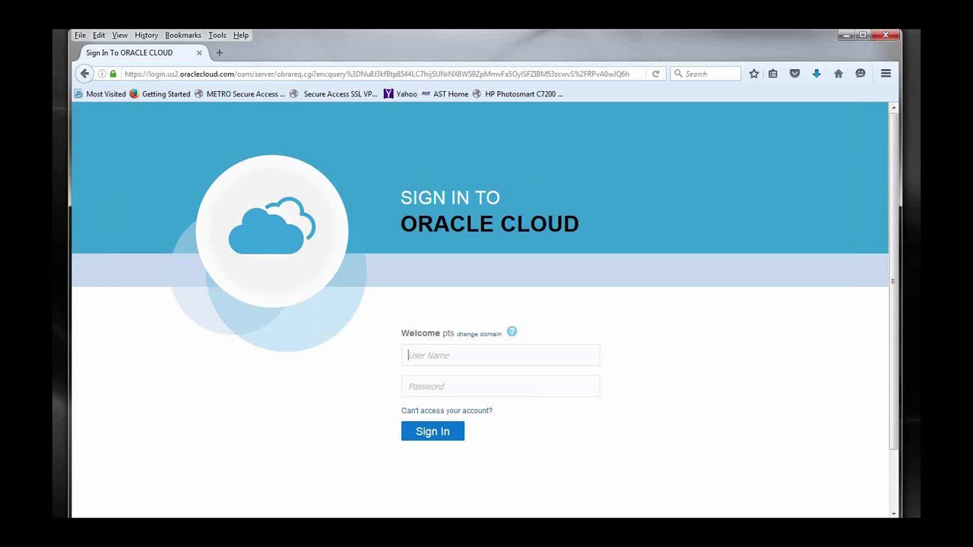
{"action": "left_click", "coordinate": [433, 360]}
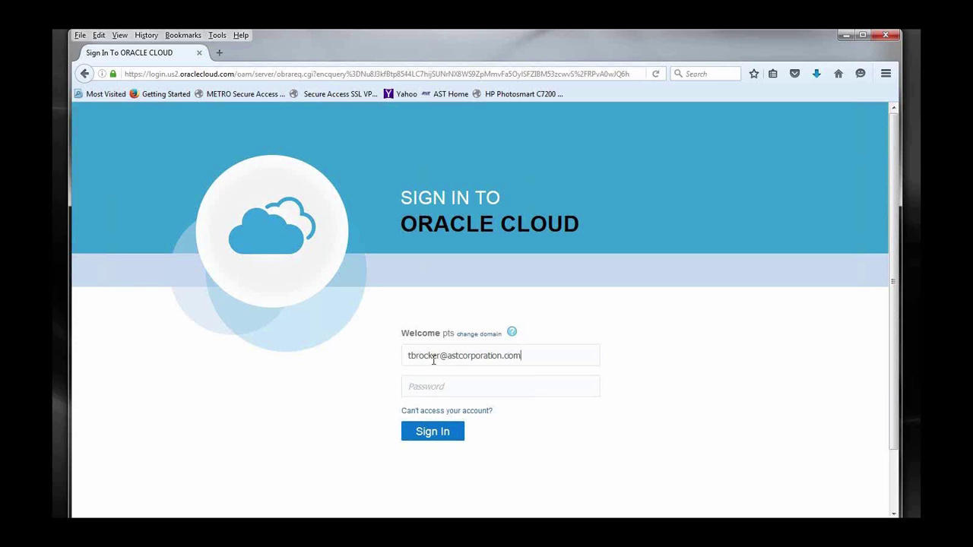
{"action": "type", "text": "p********"}
{"action": "left_click", "coordinate": [431, 432]}
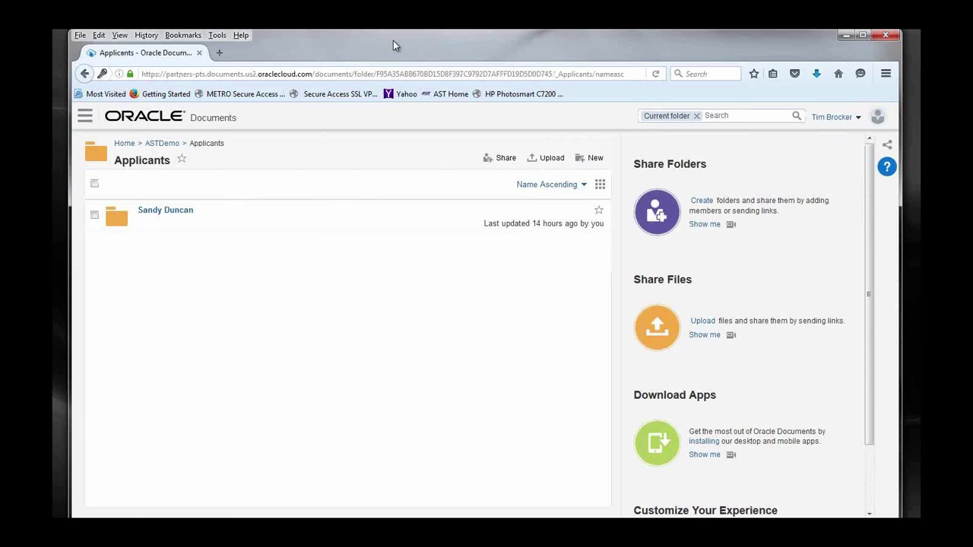
Step: Go to ASTDemo > Policies in the cloud, preview Holidays.xlsx, and return to the folder listing
{"action": "left_click", "coordinate": [162, 144]}
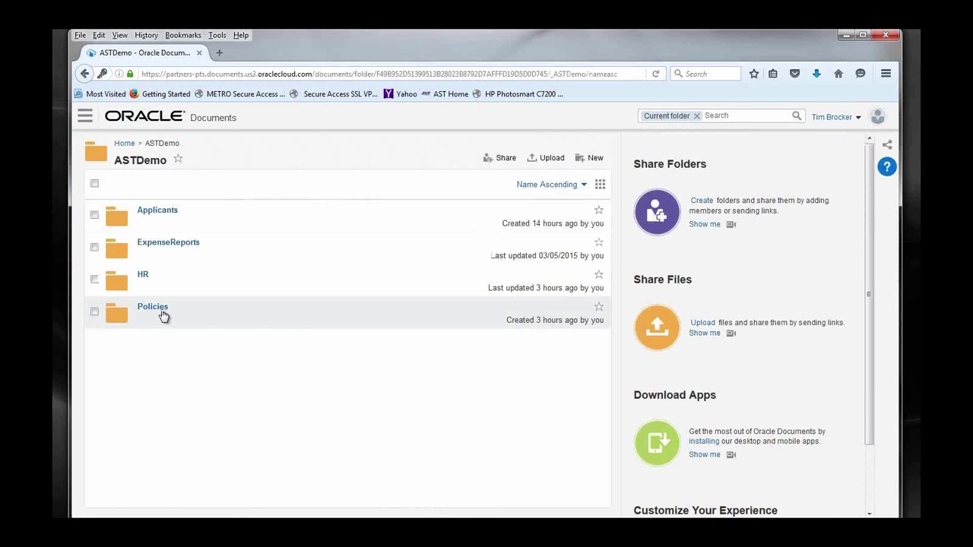
{"action": "left_click", "coordinate": [159, 315]}
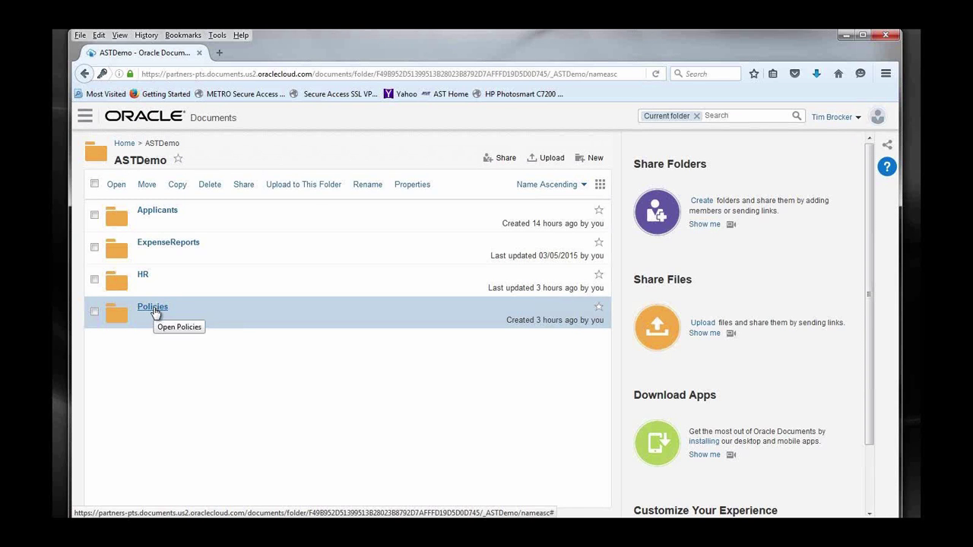
{"action": "left_click", "coordinate": [154, 310]}
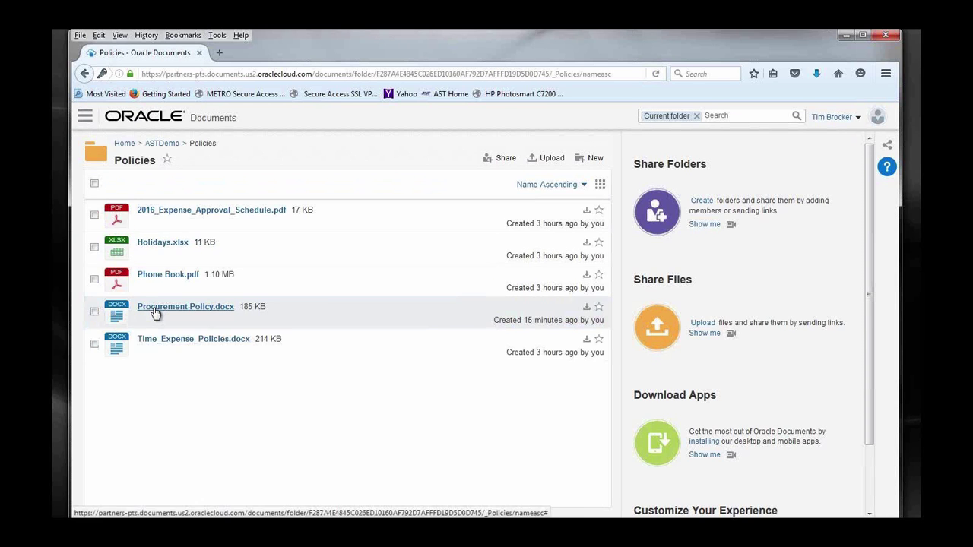
{"action": "left_click", "coordinate": [174, 247]}
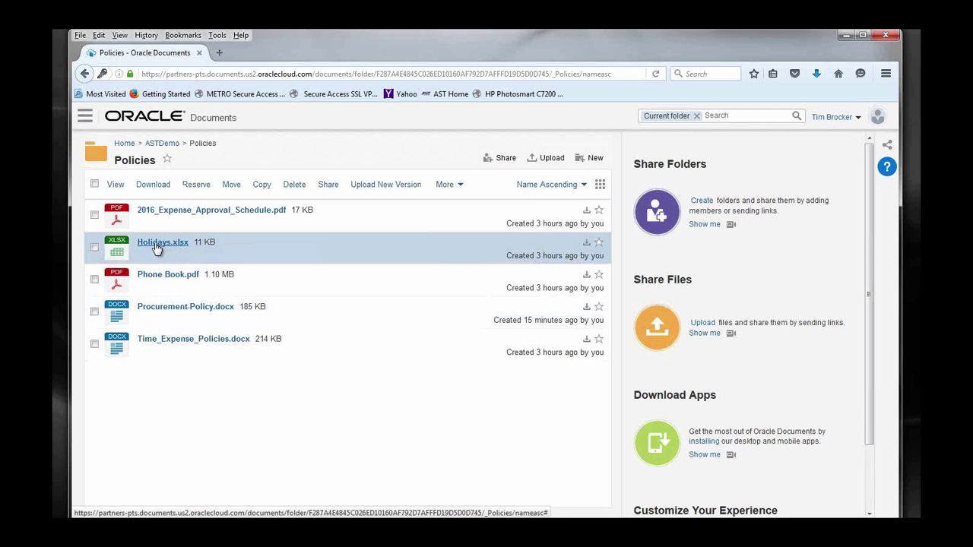
{"action": "left_click", "coordinate": [155, 245]}
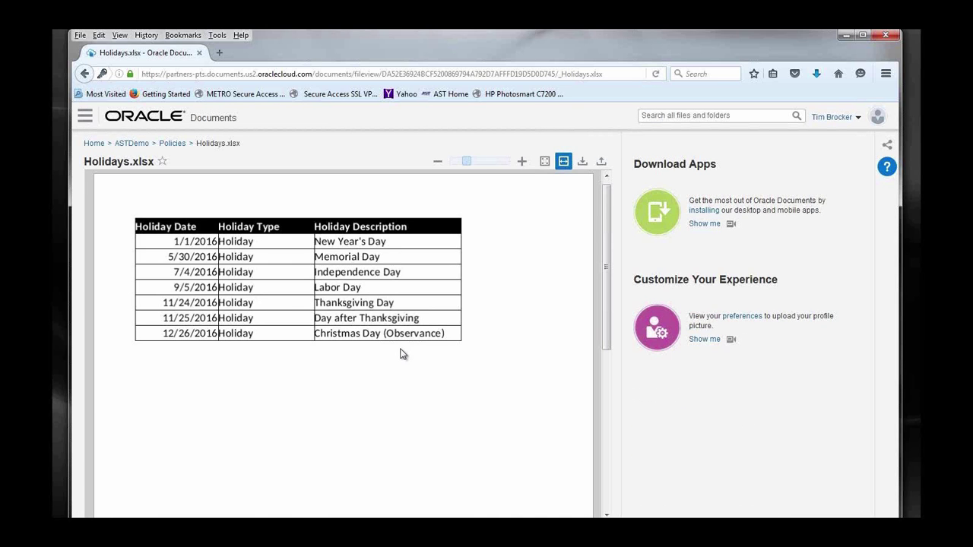
{"action": "left_click", "coordinate": [176, 144]}
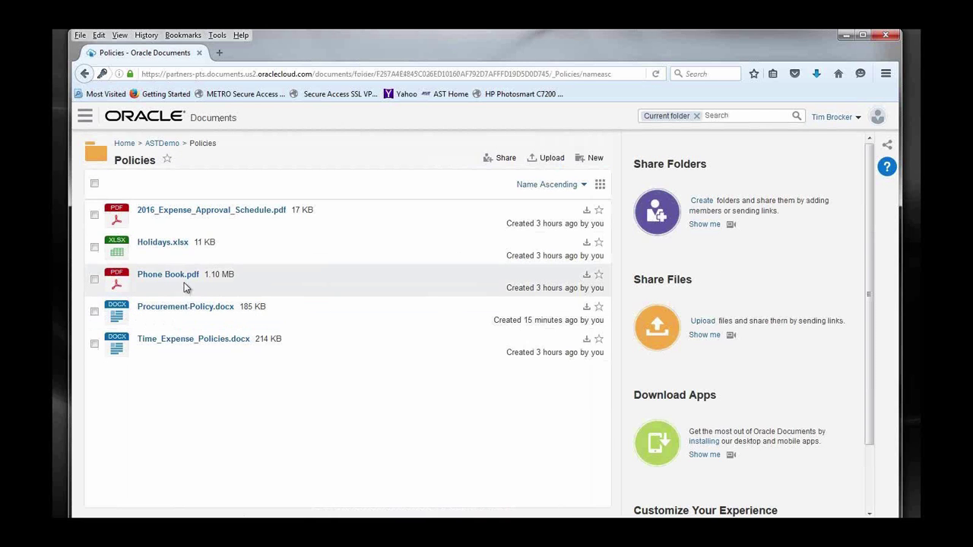
{"action": "left_click", "coordinate": [182, 277]}
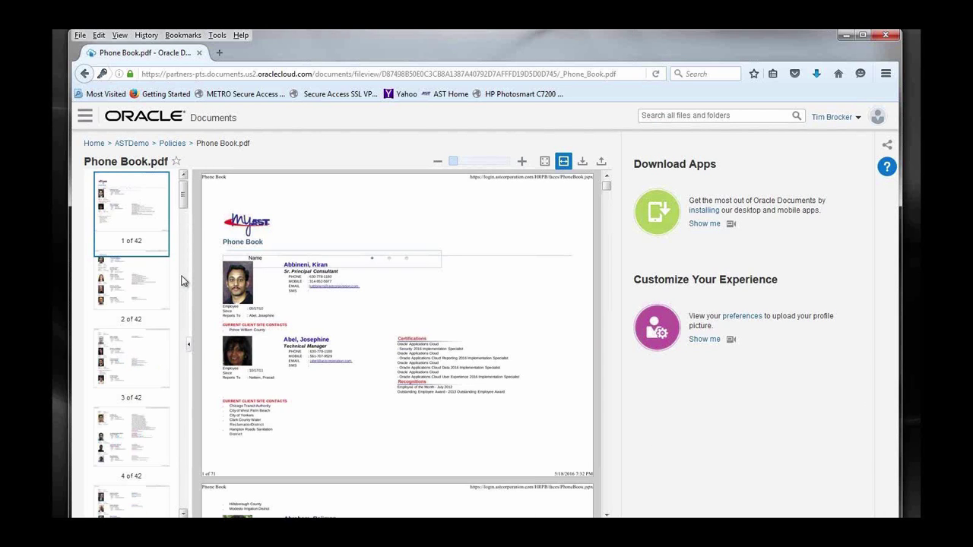
{"action": "left_click_drag", "start_coordinate": [182, 208], "coordinate": [184, 238]}
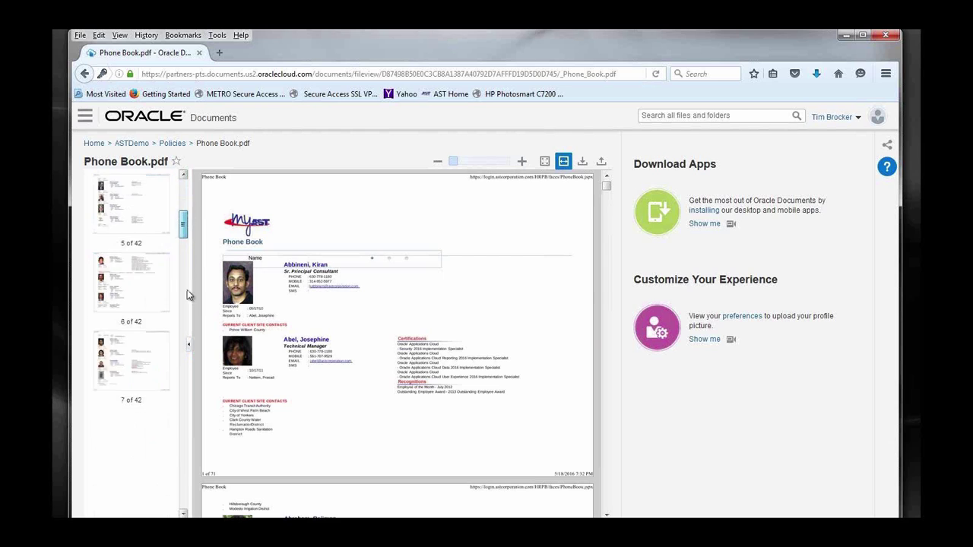
{"action": "scroll", "coordinate": [136, 266], "scroll_direction": "down", "scroll_amount": 10}
{"action": "left_click", "coordinate": [136, 266]}
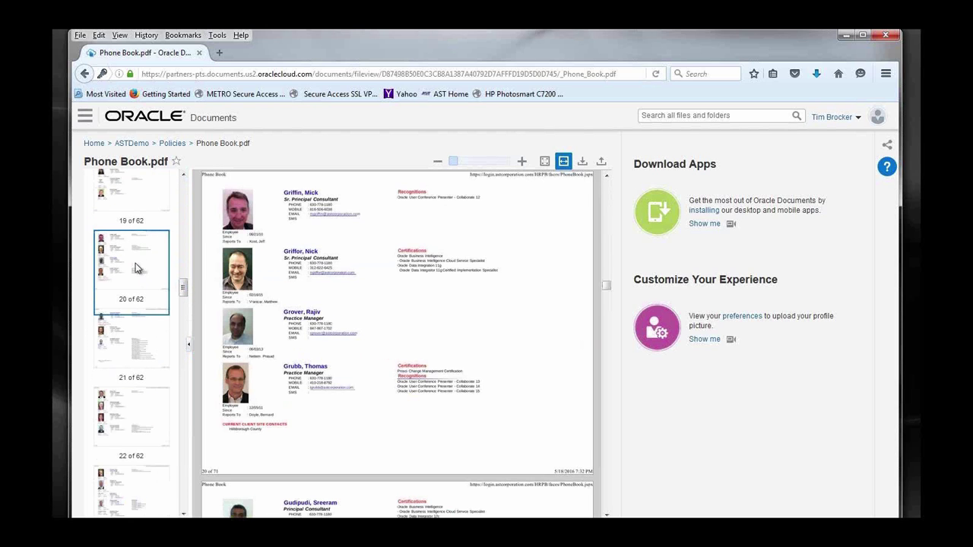
{"action": "left_click", "coordinate": [172, 143]}
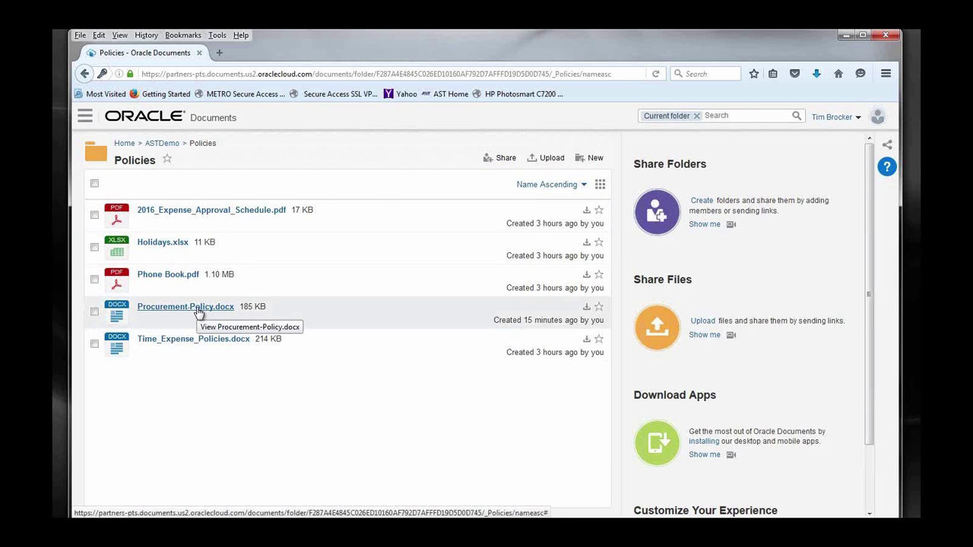
{"action": "left_click", "coordinate": [185, 307]}
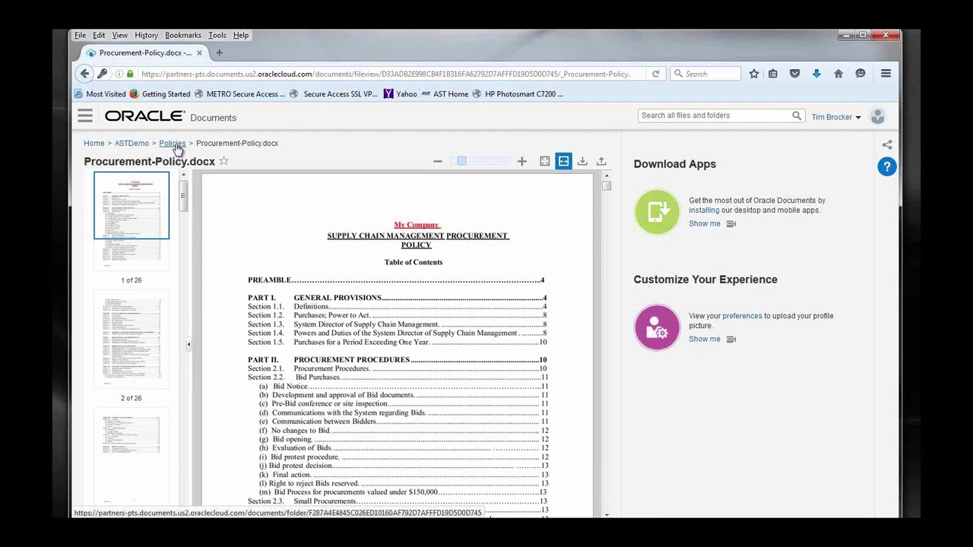
{"action": "left_click", "coordinate": [172, 144]}
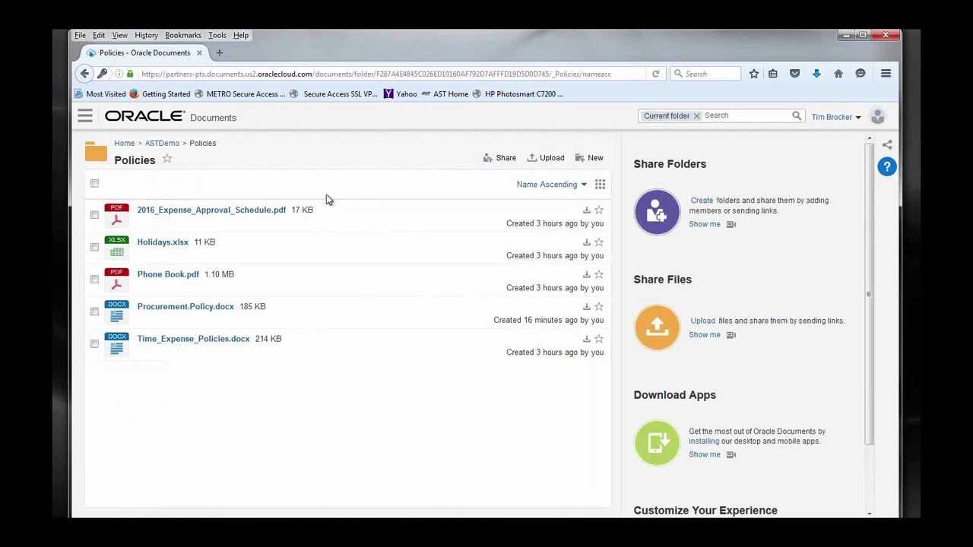
Step: Close the cloud documents window and log in to WebCenter Content with the saved account
{"action": "left_click", "coordinate": [881, 36]}
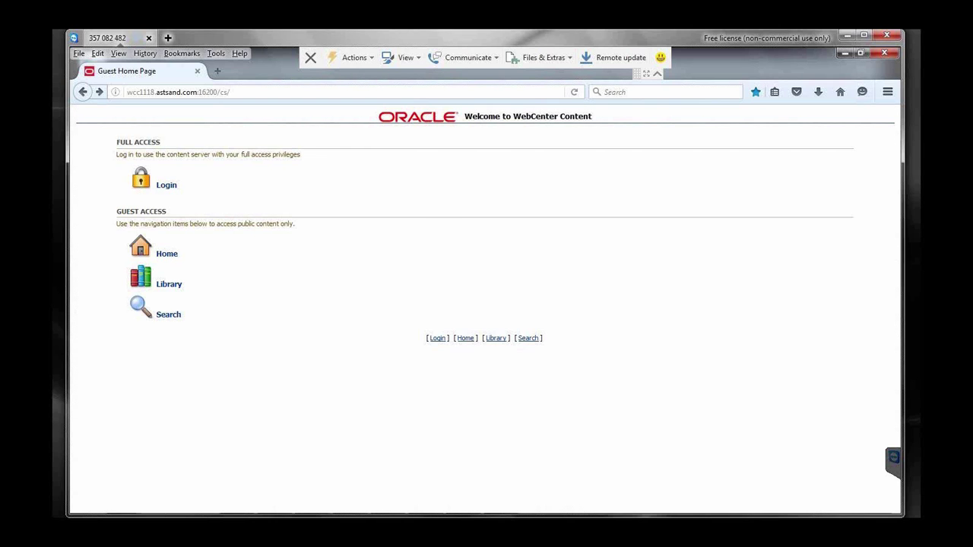
{"action": "left_click", "coordinate": [166, 185]}
{"action": "key", "text": "Down"}
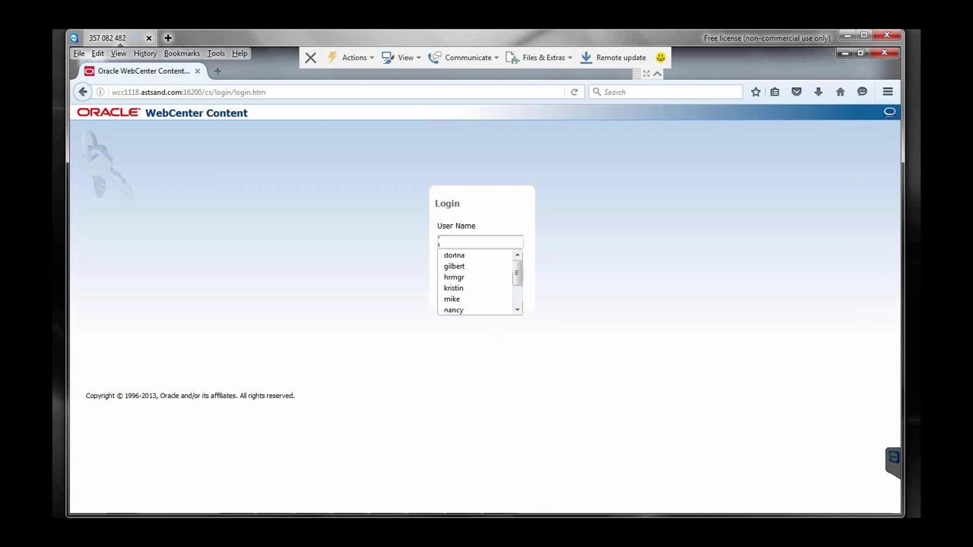
{"action": "type", "text": "w"}
{"action": "key", "text": "Down"}
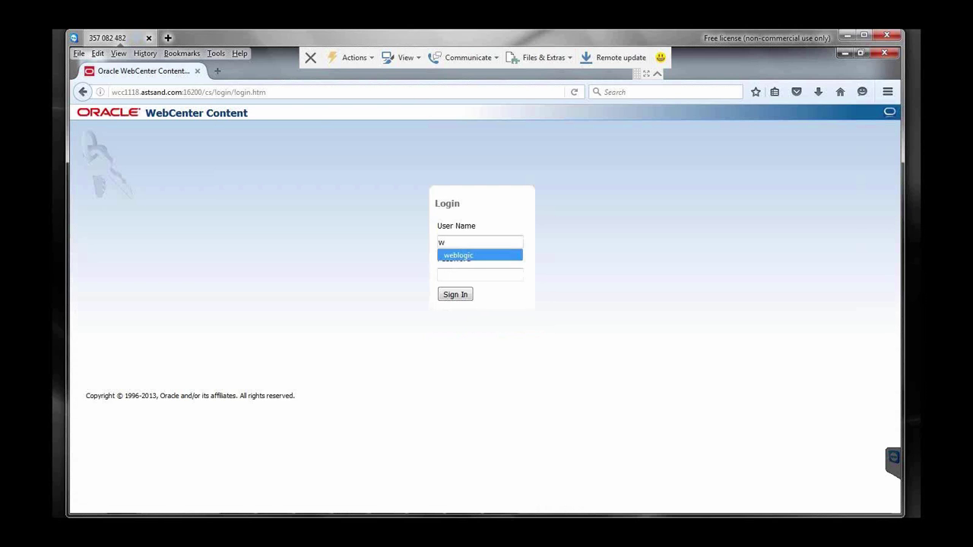
{"action": "key", "text": "Return"}
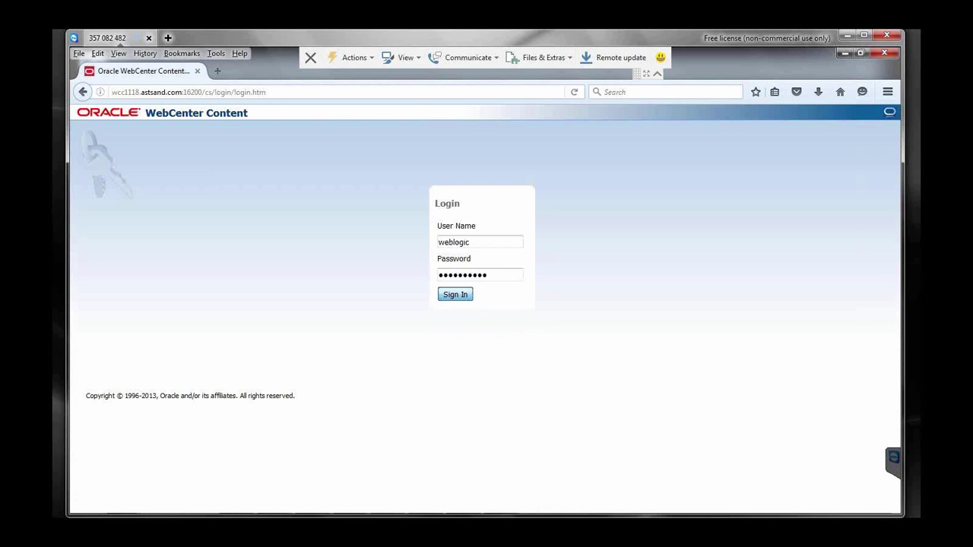
{"action": "key", "text": "Return"}
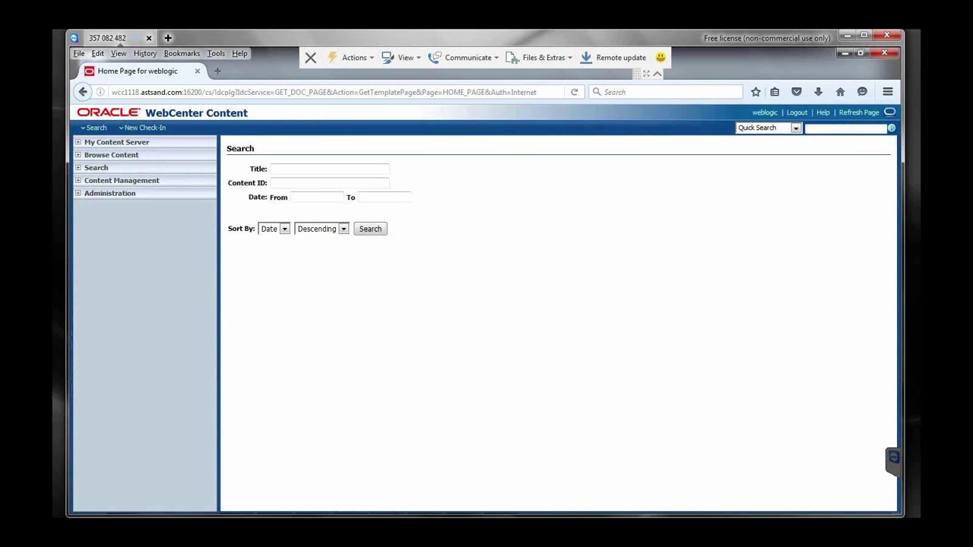
Step: Search Policies and check out the 2016 Procurement Policy
{"action": "left_click", "coordinate": [95, 168]}
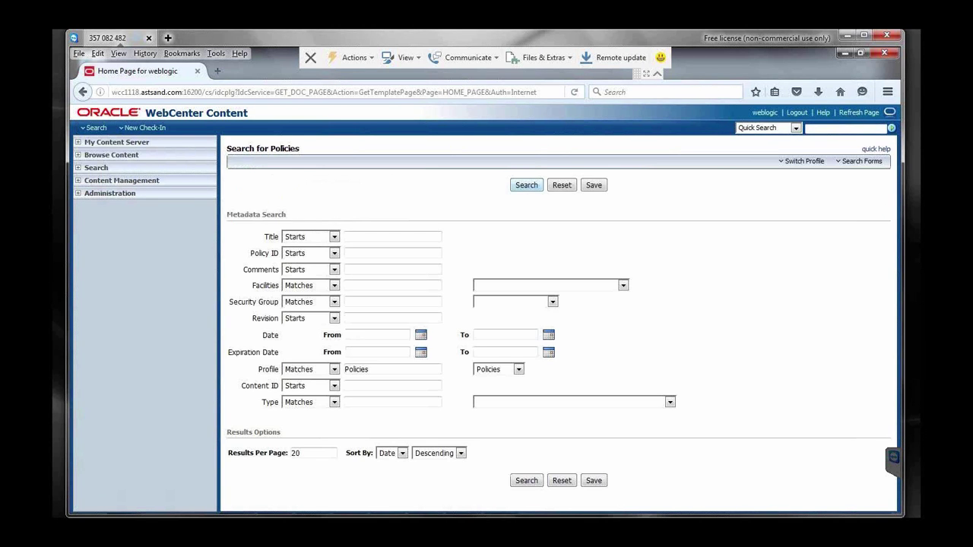
{"action": "key", "text": "Return"}
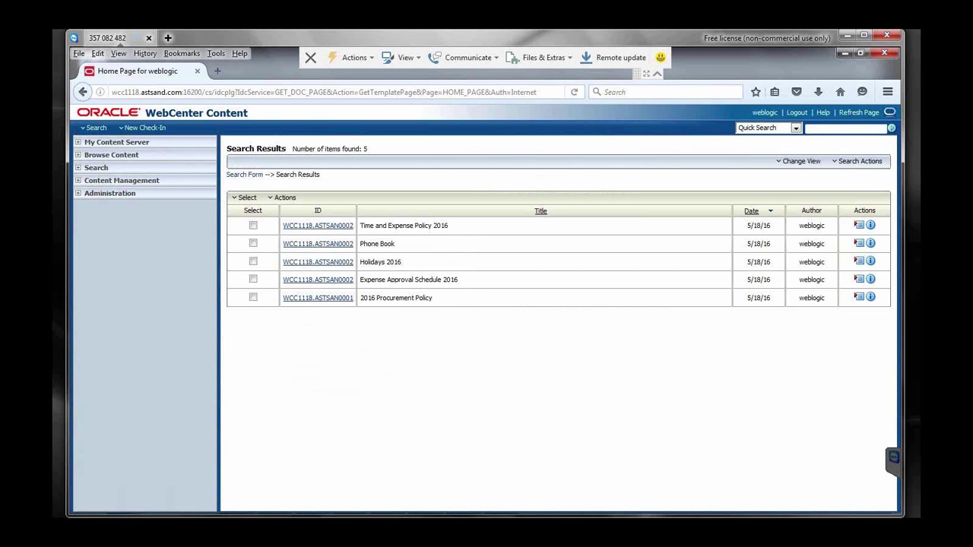
{"action": "left_click_drag", "start_coordinate": [433, 298], "coordinate": [387, 297]}
{"action": "left_click", "coordinate": [859, 297]}
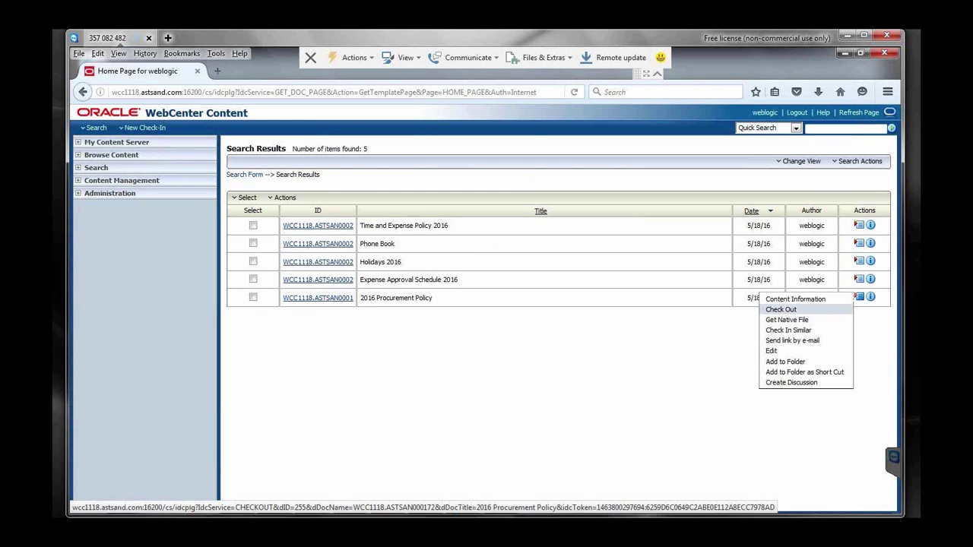
{"action": "left_click", "coordinate": [781, 309]}
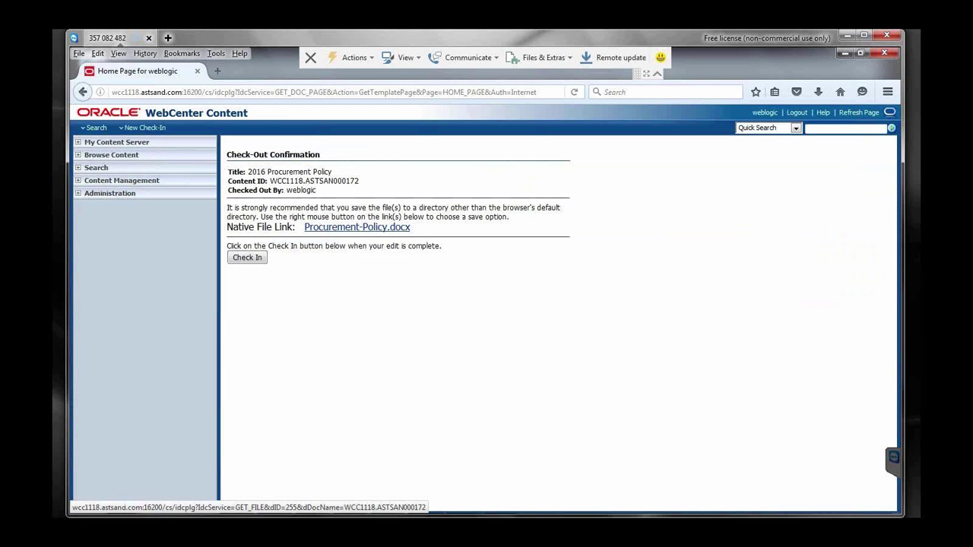
Step: Replace the red 'My Company' title with 'AST Corporation' in Procurement-Policy.docx, save and close it
{"action": "left_click", "coordinate": [358, 227]}
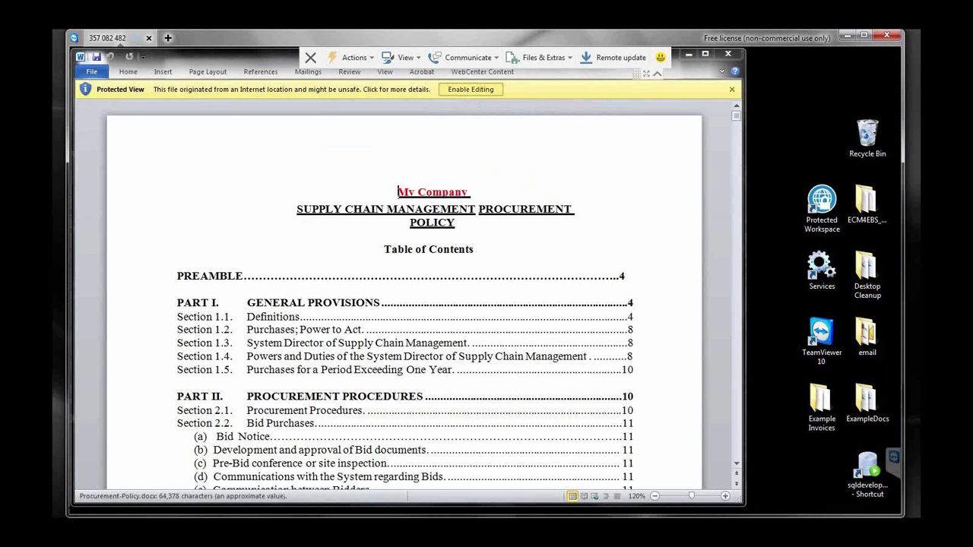
{"action": "left_click", "coordinate": [470, 89]}
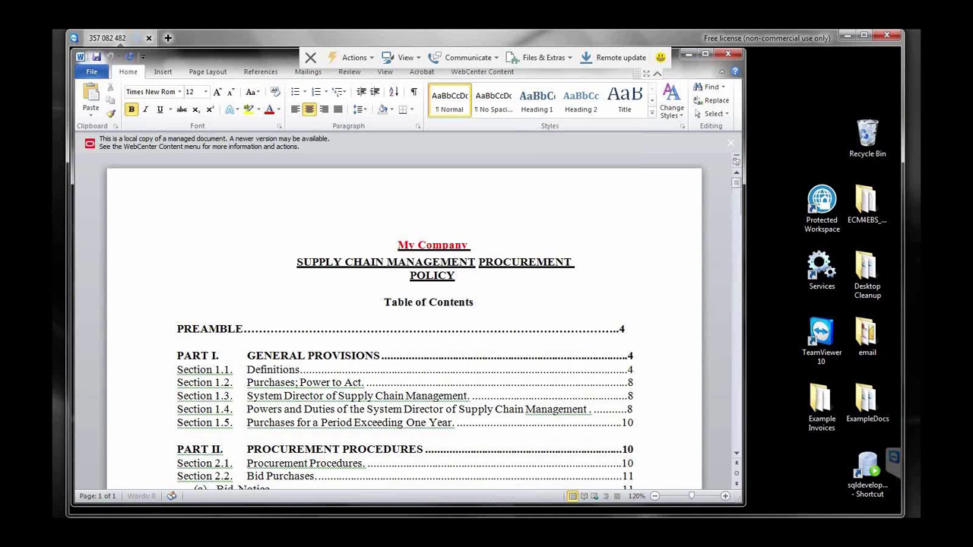
{"action": "left_click_drag", "start_coordinate": [397, 245], "coordinate": [468, 244]}
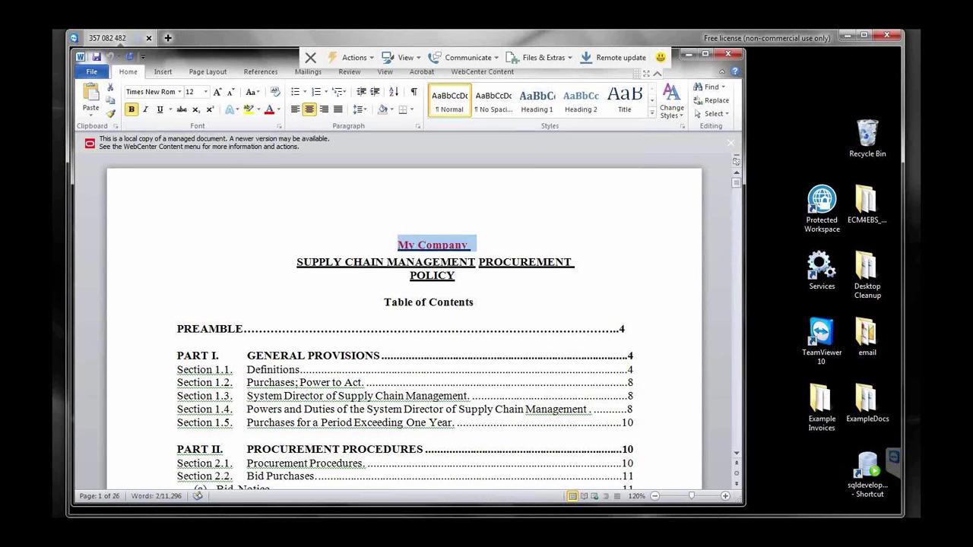
{"action": "type", "text": "AST Corp"}
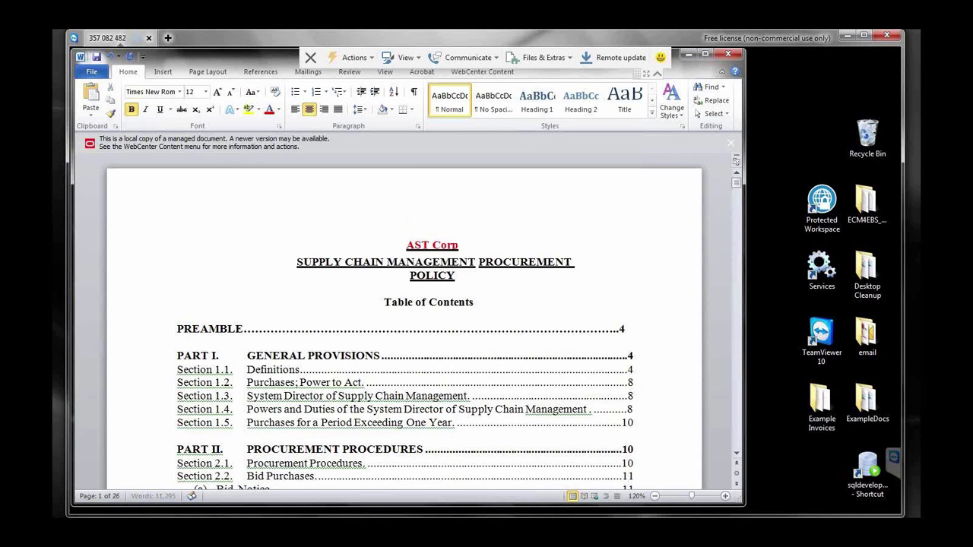
{"action": "type", "text": "oration"}
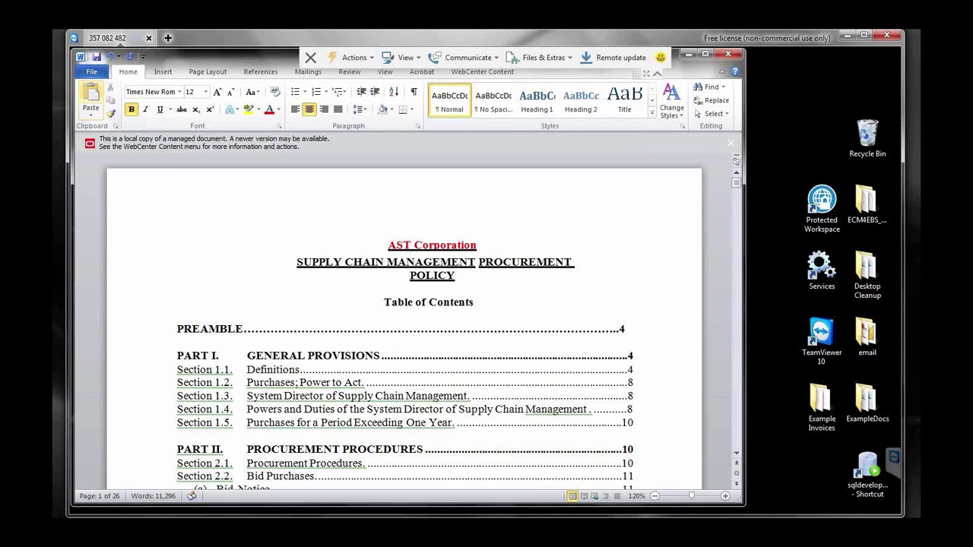
{"action": "key", "text": "ctrl+s"}
{"action": "key", "text": "alt+F4"}
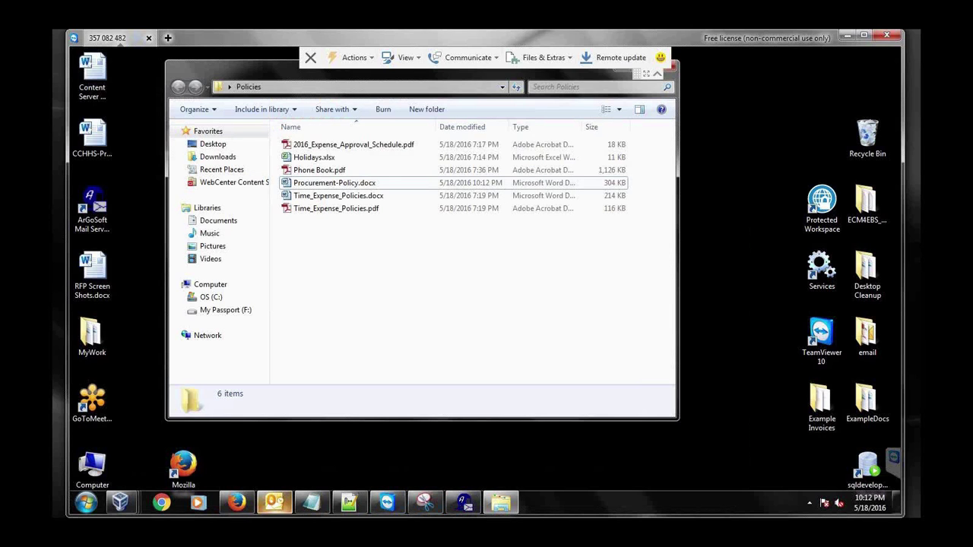
{"action": "left_click", "coordinate": [237, 502]}
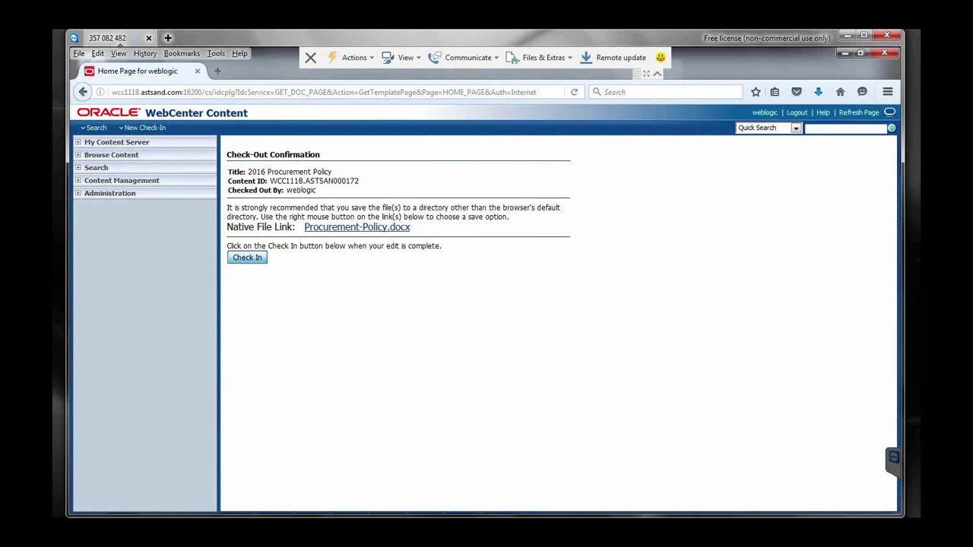
Step: Check in Procurement-Policy.docx as the new revision of 2016 Procurement Policy and view its Content Info
{"action": "left_click", "coordinate": [247, 258]}
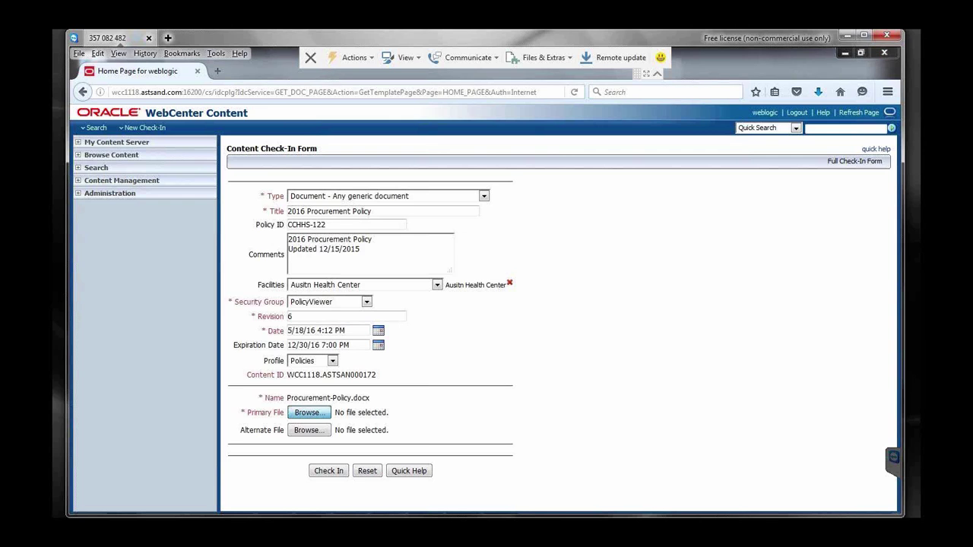
{"action": "left_click", "coordinate": [307, 412]}
{"action": "left_click", "coordinate": [297, 168]}
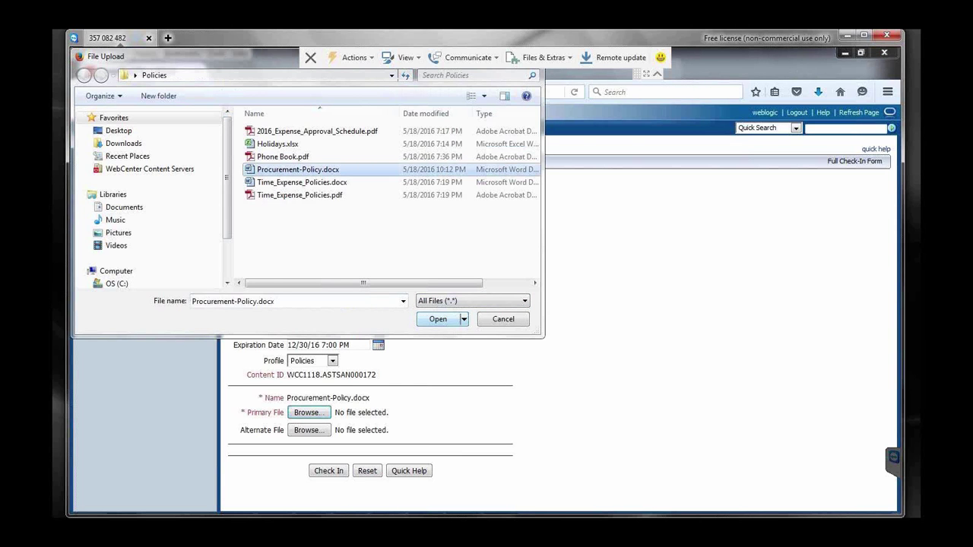
{"action": "key", "text": "Return"}
{"action": "left_click", "coordinate": [328, 471]}
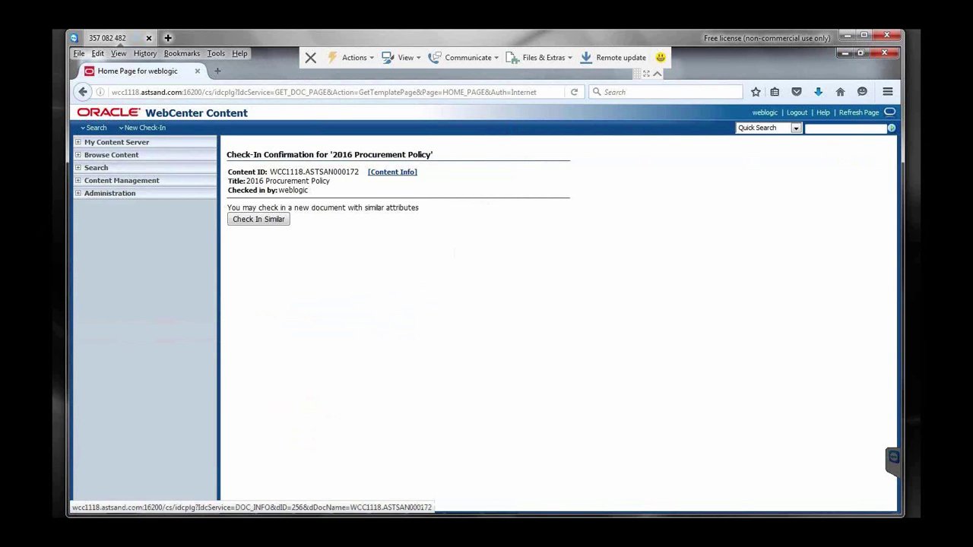
{"action": "left_click", "coordinate": [392, 171]}
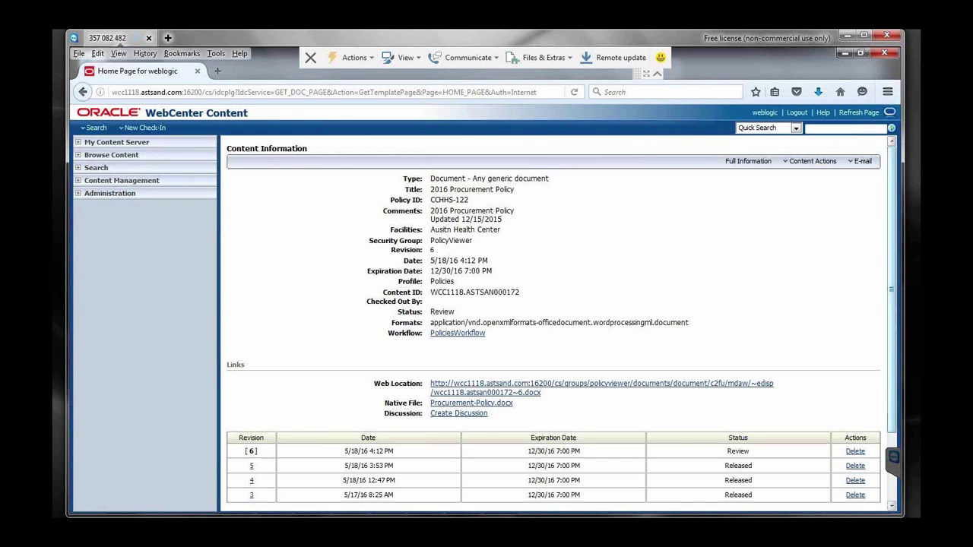
Step: Review the revision table showing revision 6 in Review status, then log out
{"action": "scroll", "coordinate": [555, 320], "scroll_direction": "down", "scroll_amount": 2}
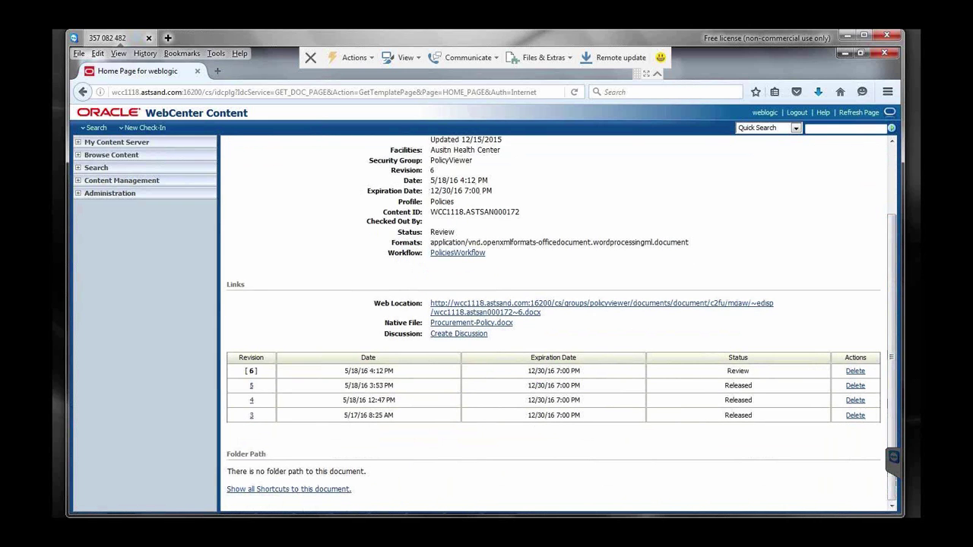
{"action": "left_click_drag", "start_coordinate": [728, 371], "coordinate": [741, 371]}
{"action": "key", "text": "alt+Left"}
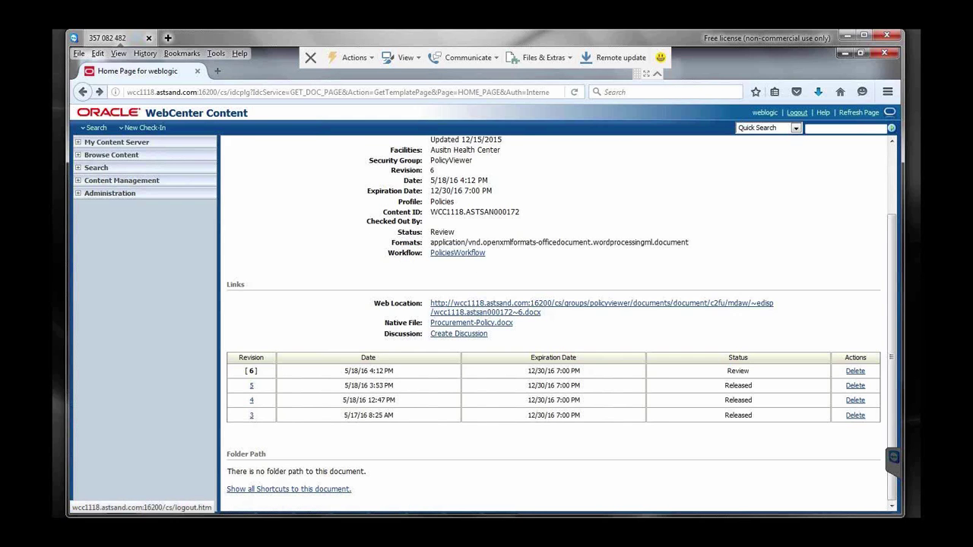
{"action": "left_click", "coordinate": [796, 112]}
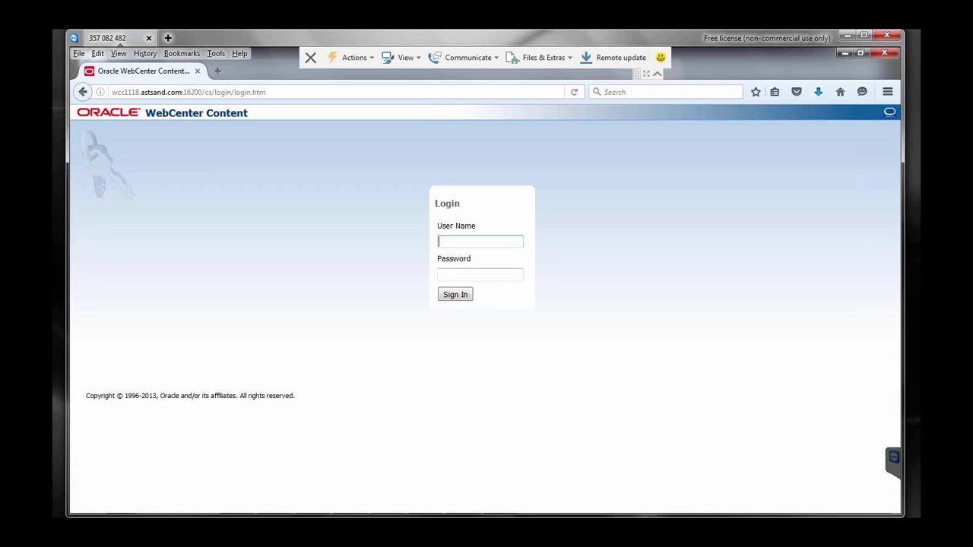
Step: Sign in with the viewer account's saved credentials and run the Policies search
{"action": "type", "text": "kristin"}
{"action": "key", "text": "Tab"}
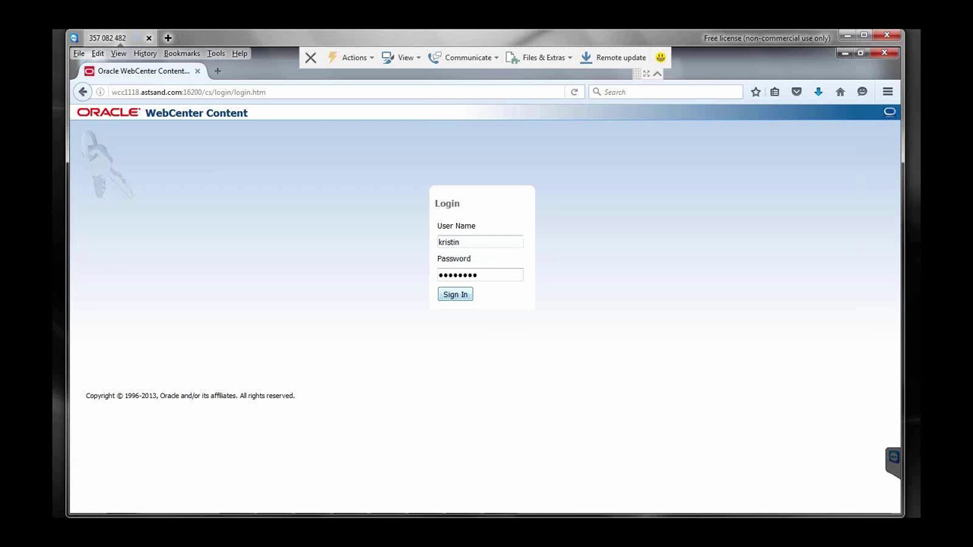
{"action": "key", "text": "Return"}
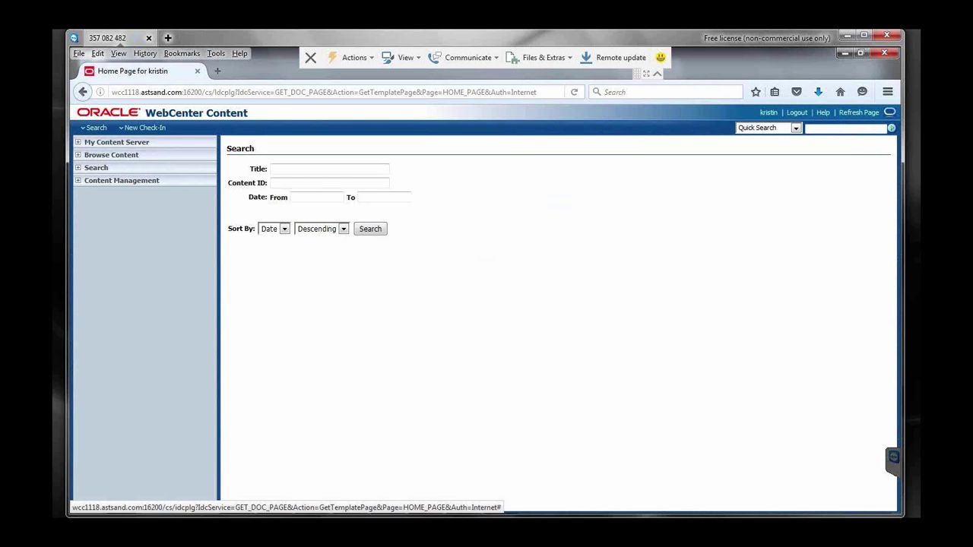
{"action": "left_click", "coordinate": [99, 142]}
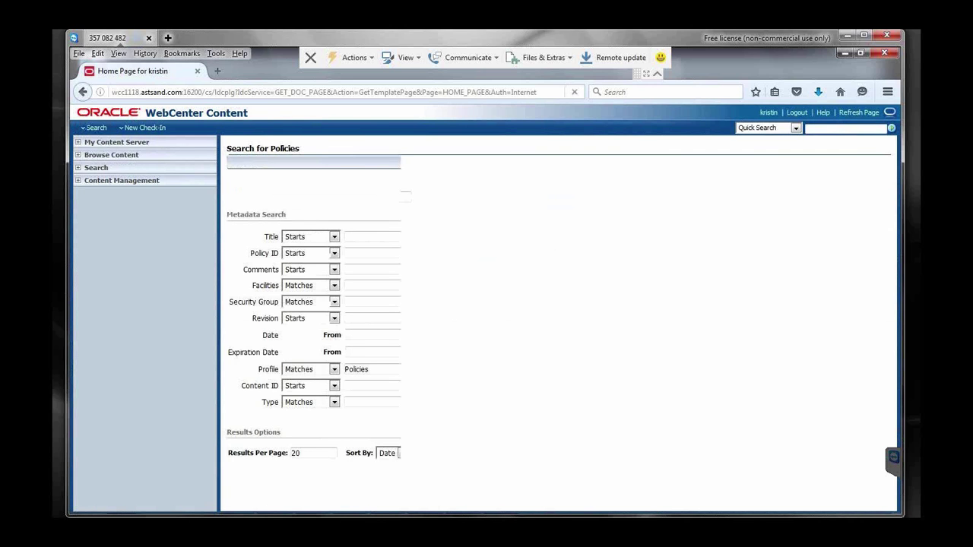
{"action": "key", "text": "Return"}
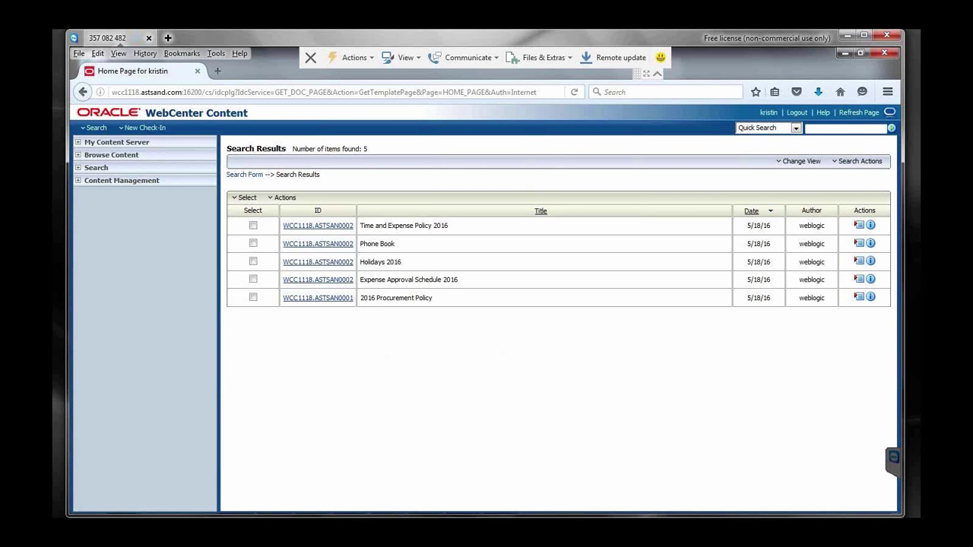
Step: Open 2016 Procurement Policy in Word, see the heading still reads 'My Company', then log out
{"action": "left_click", "coordinate": [318, 226]}
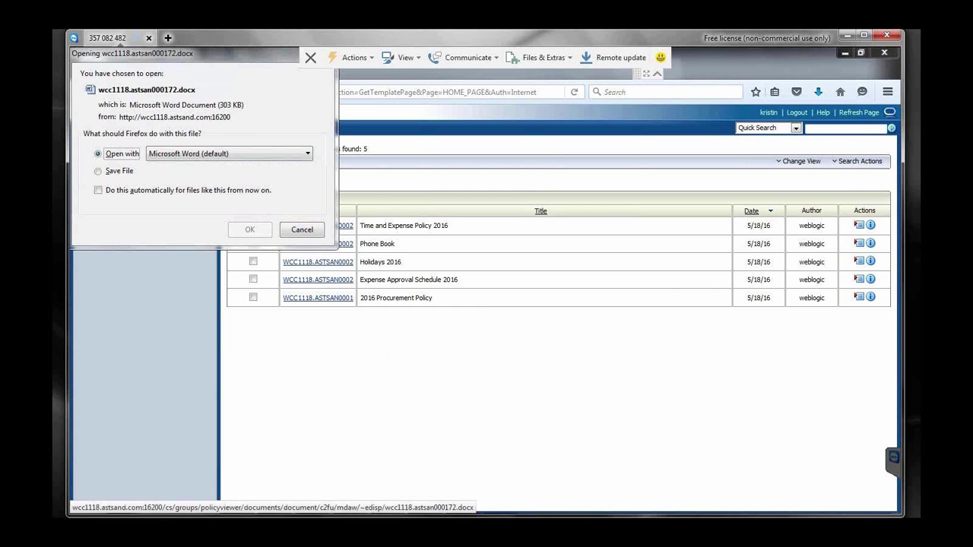
{"action": "key", "text": "Return"}
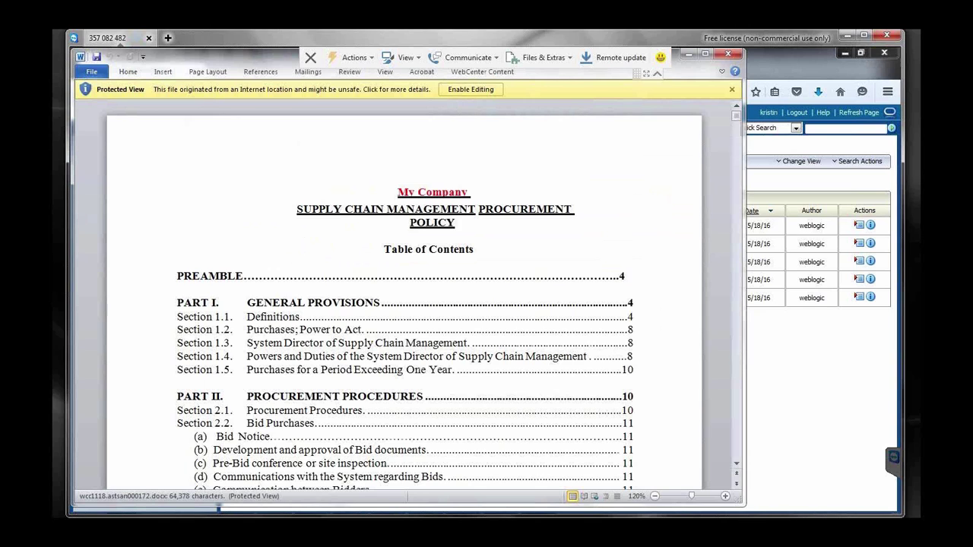
{"action": "triple_click", "coordinate": [432, 192]}
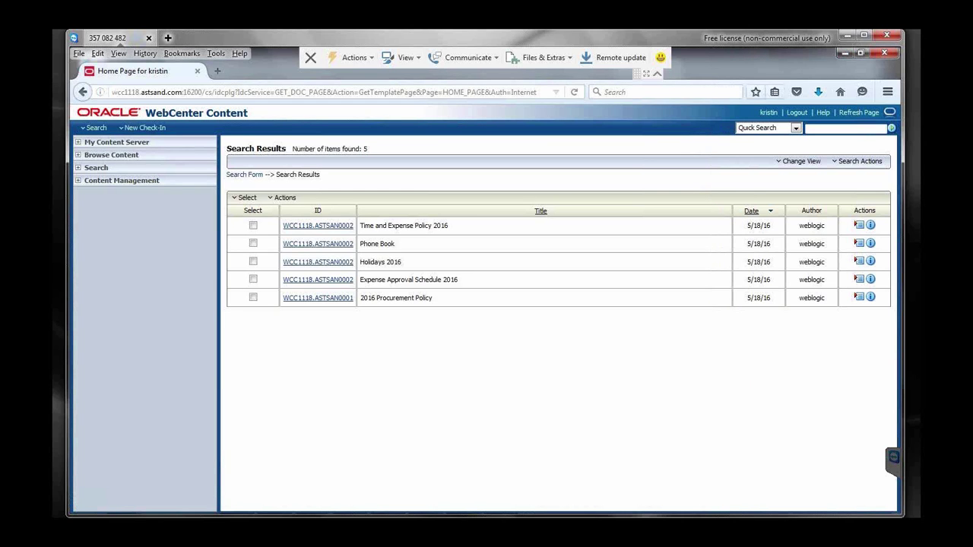
{"action": "left_click", "coordinate": [796, 112]}
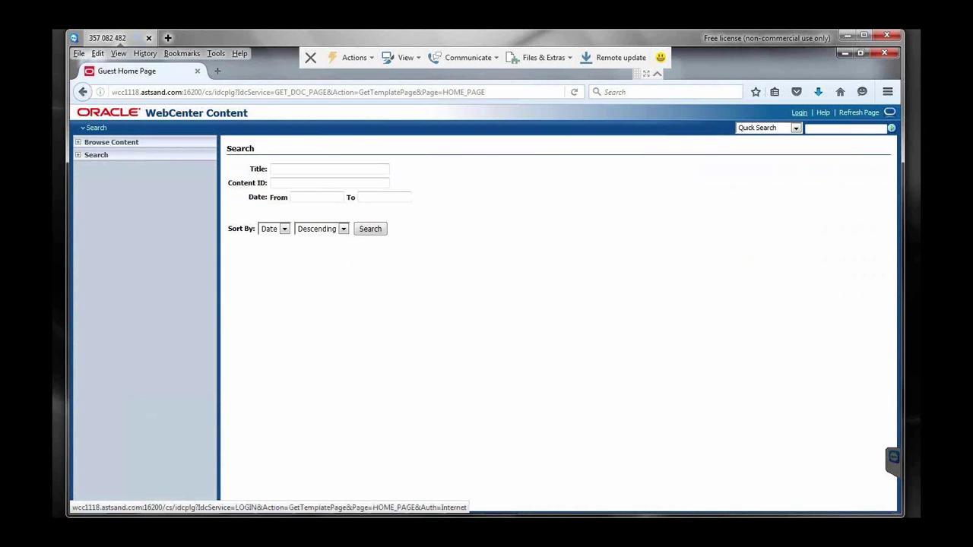
Step: Sign in as the reviewer with a saved user name and open the 2016 Procurement Policy workflow item's actions
{"action": "left_click", "coordinate": [799, 113]}
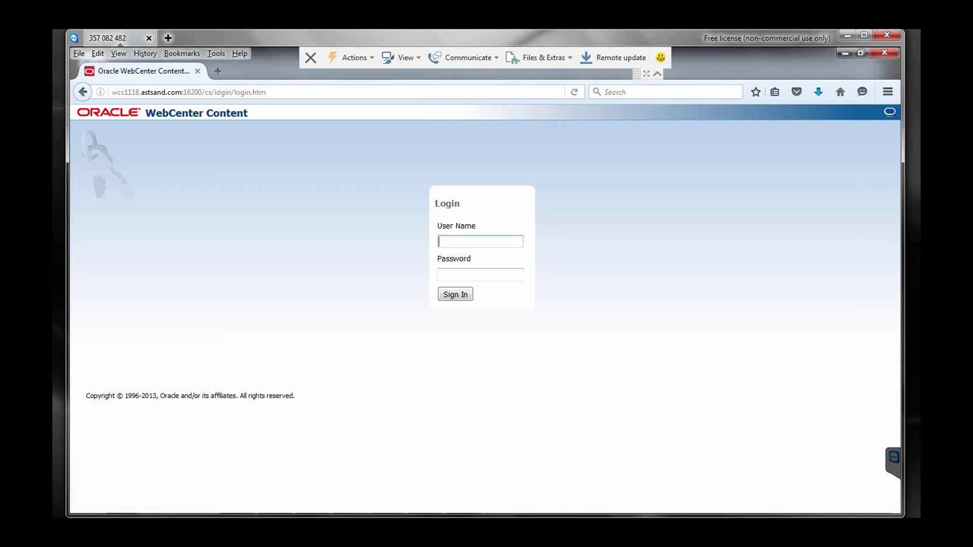
{"action": "left_click", "coordinate": [479, 241]}
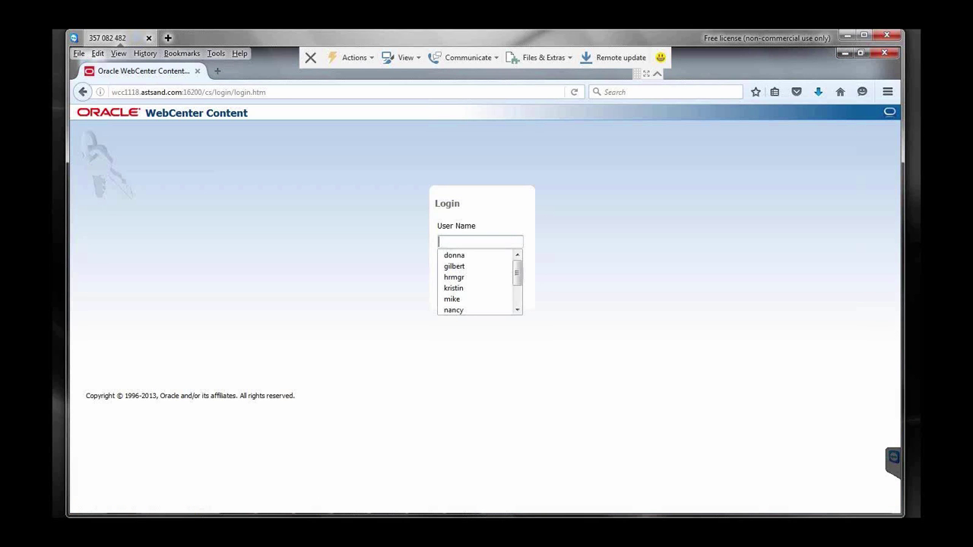
{"action": "type", "text": "tim"}
{"action": "key", "text": "Return"}
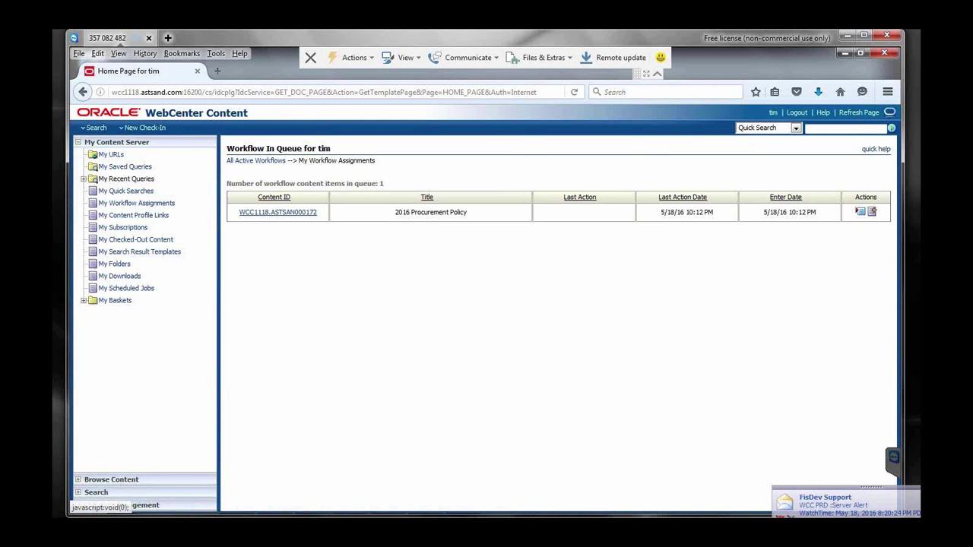
{"action": "left_click", "coordinate": [859, 211]}
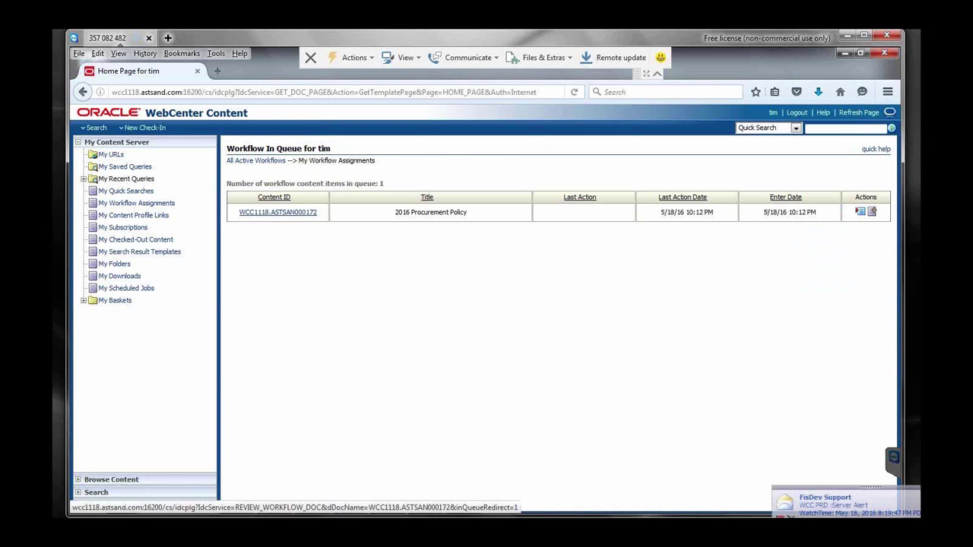
Step: Review the 2016 Procurement Policy in Word, close it, and approve the revision
{"action": "key", "text": "Return"}
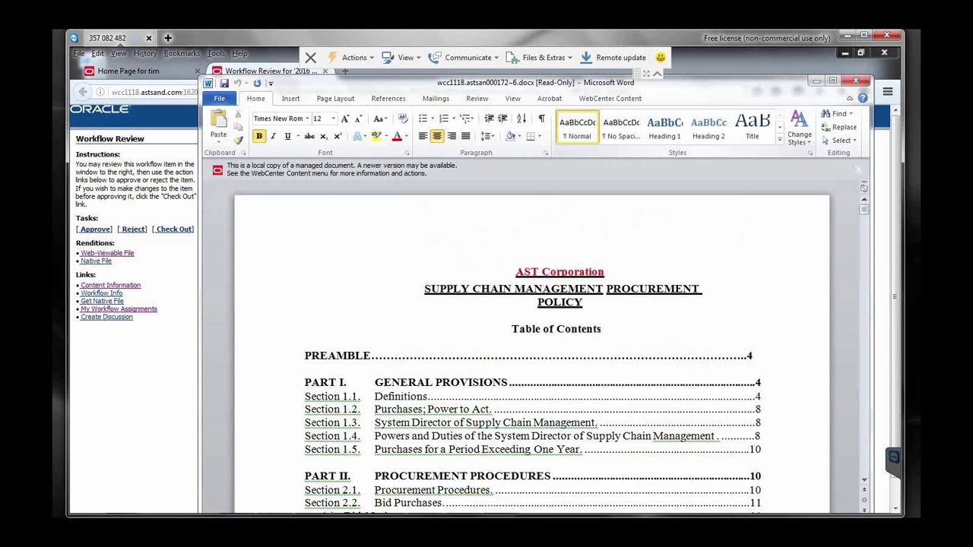
{"action": "key", "text": "alt+F4"}
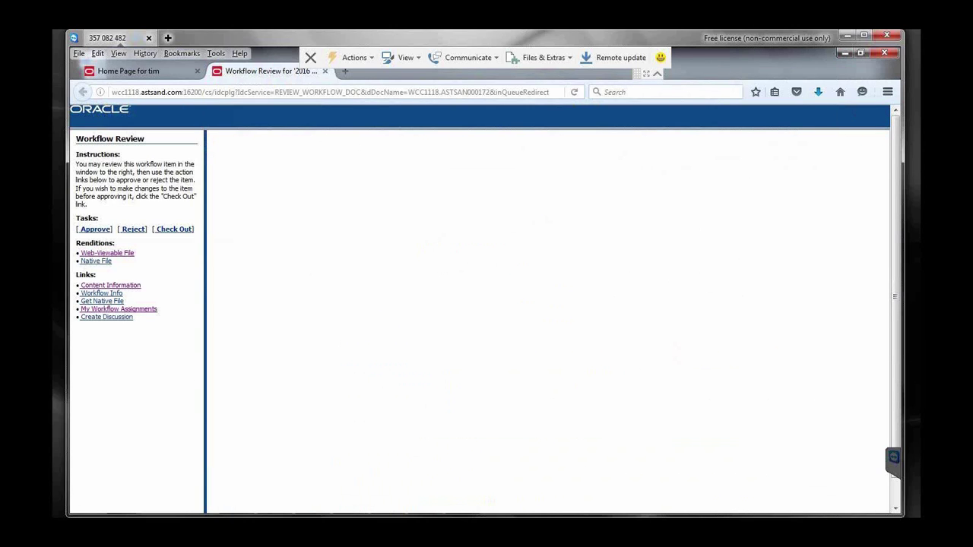
{"action": "left_click", "coordinate": [95, 229]}
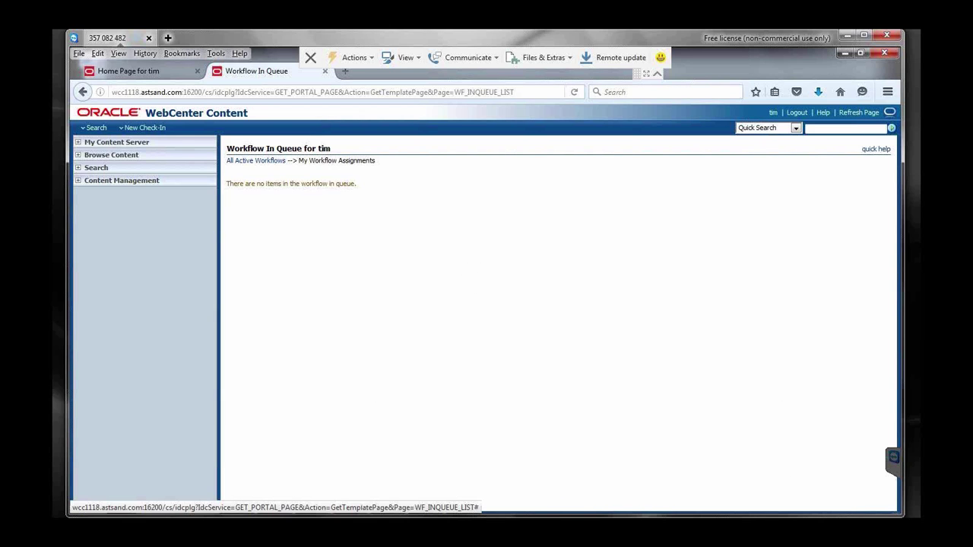
{"action": "left_click", "coordinate": [117, 142]}
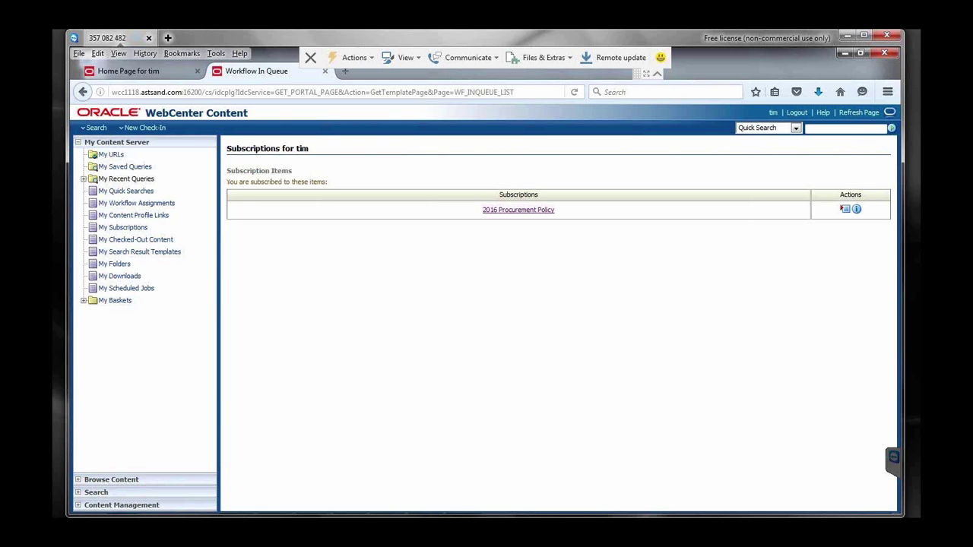
Step: Open the subscribed 2016 Procurement Policy's content information, showing revision 6 in Review, and its actions
{"action": "left_click", "coordinate": [841, 208]}
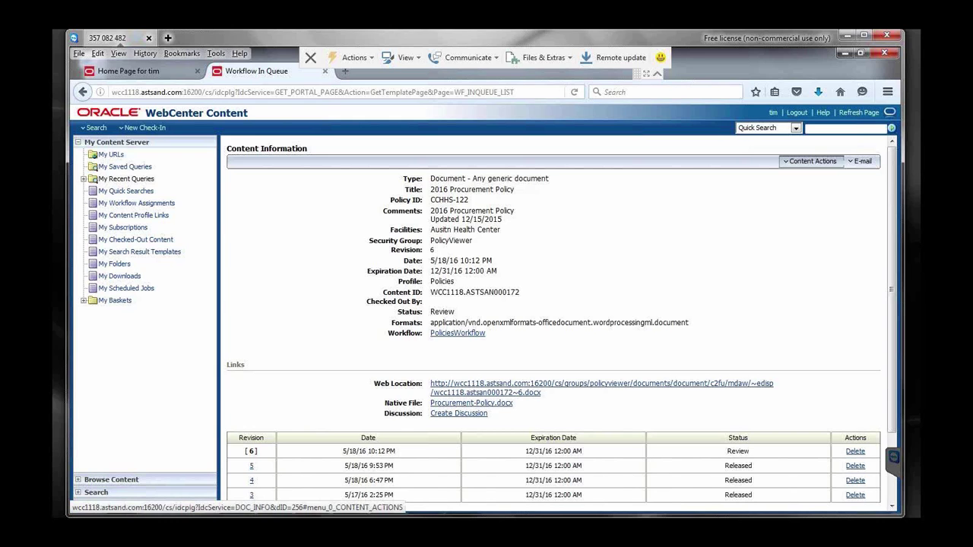
{"action": "left_click", "coordinate": [812, 161]}
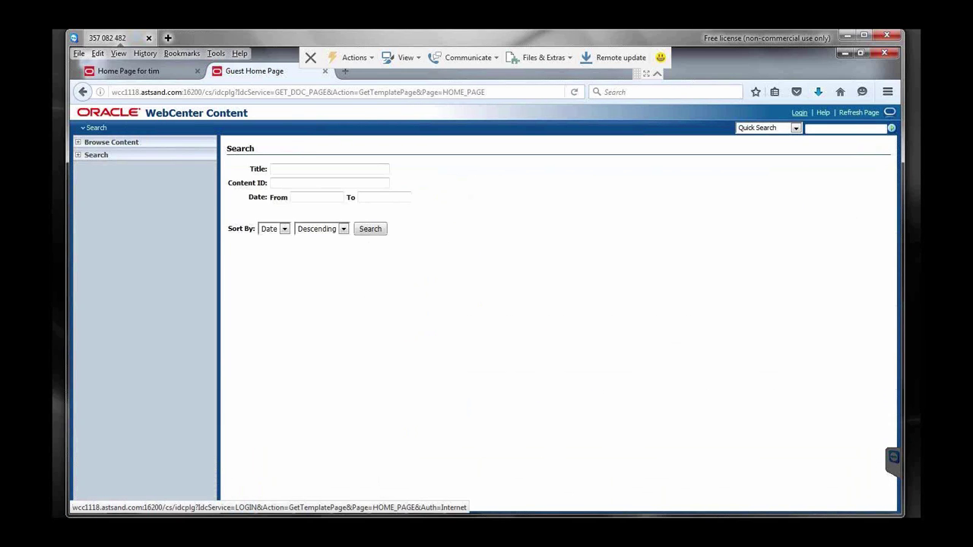
Step: Sign in as the second approver using the suggested saved login
{"action": "left_click", "coordinate": [798, 111]}
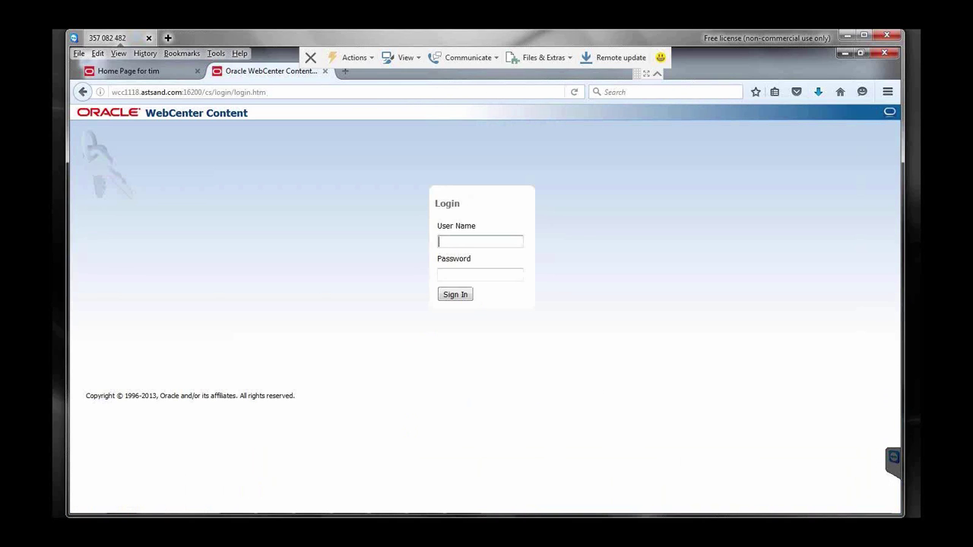
{"action": "type", "text": "g"}
{"action": "key", "text": "Down"}
{"action": "key", "text": "Return"}
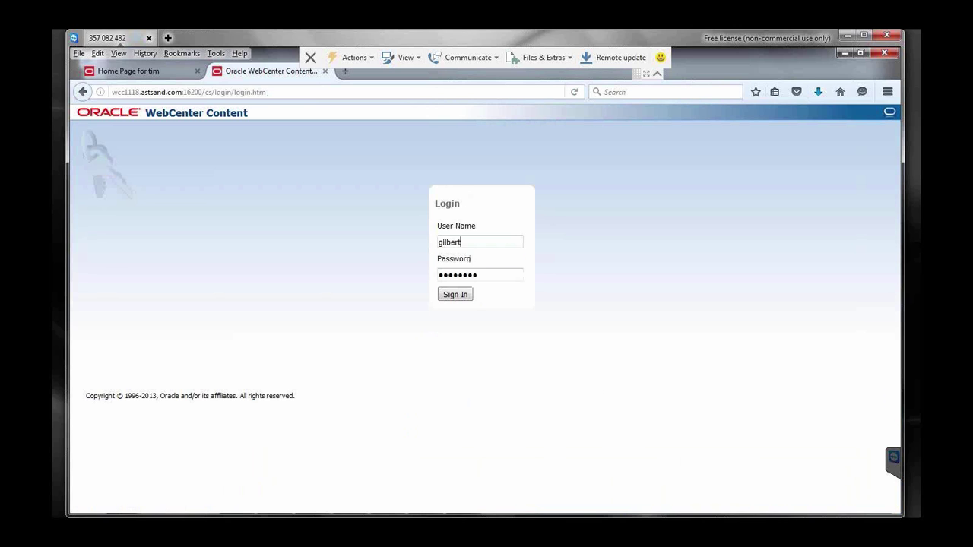
{"action": "key", "text": "Return"}
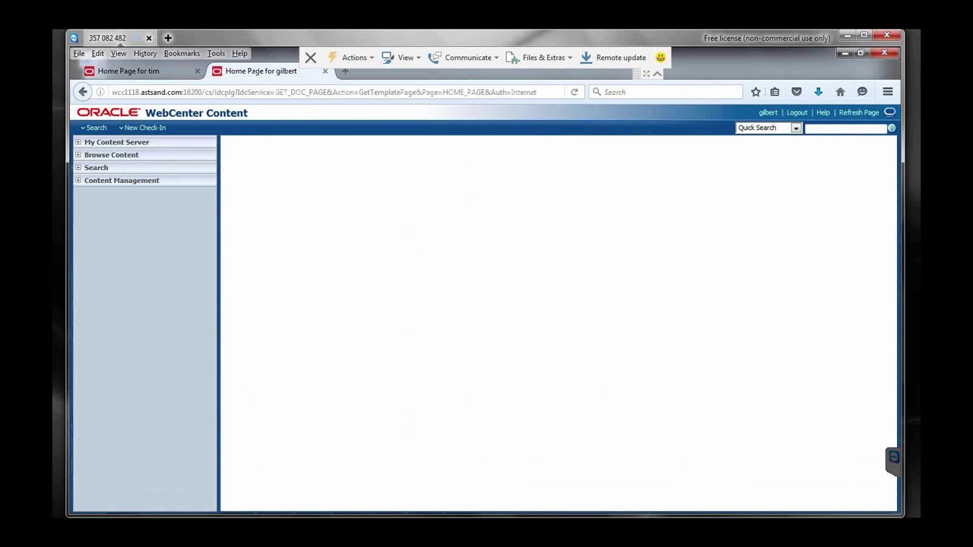
Step: Open the policy from My Workflow Assignments, review it in Word, and approve the revision
{"action": "left_click", "coordinate": [116, 142]}
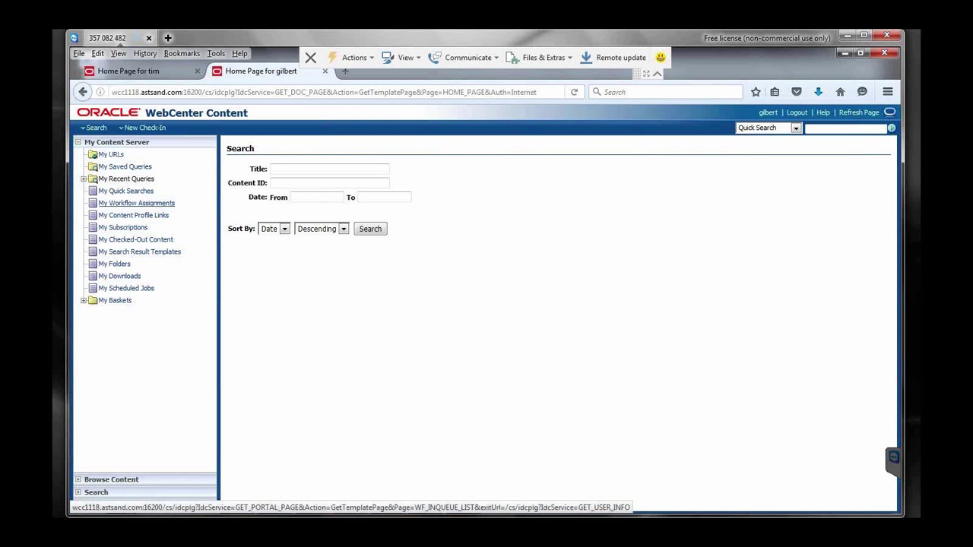
{"action": "left_click", "coordinate": [136, 203]}
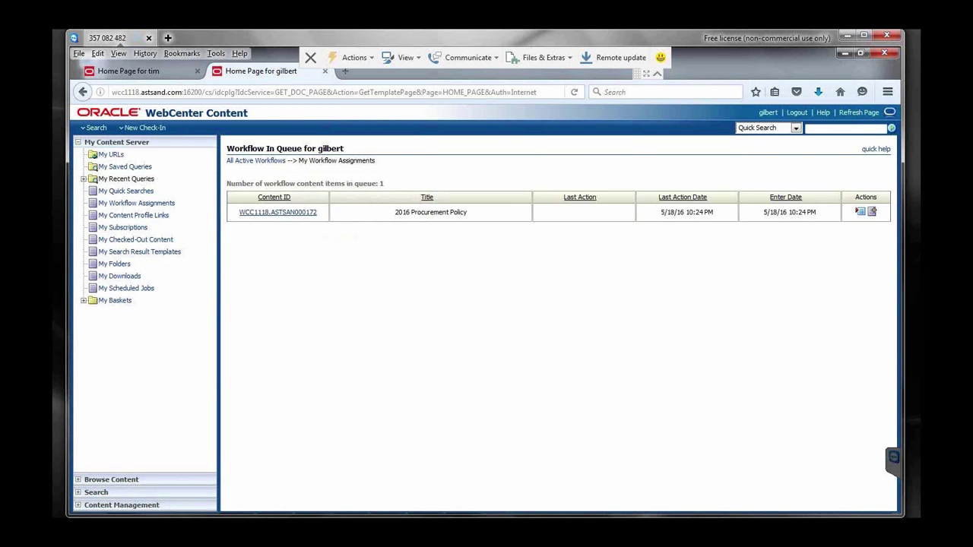
{"action": "left_click", "coordinate": [277, 212]}
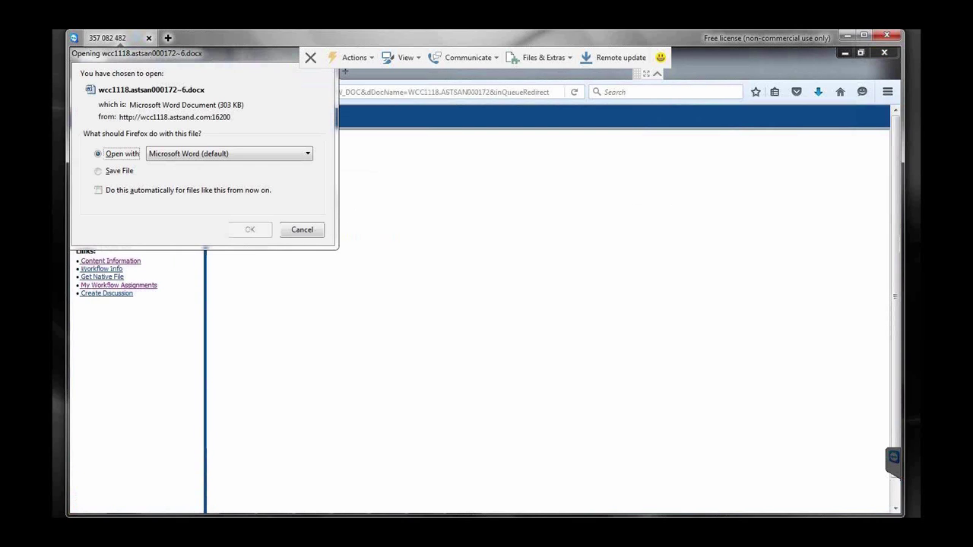
{"action": "left_click", "coordinate": [254, 228]}
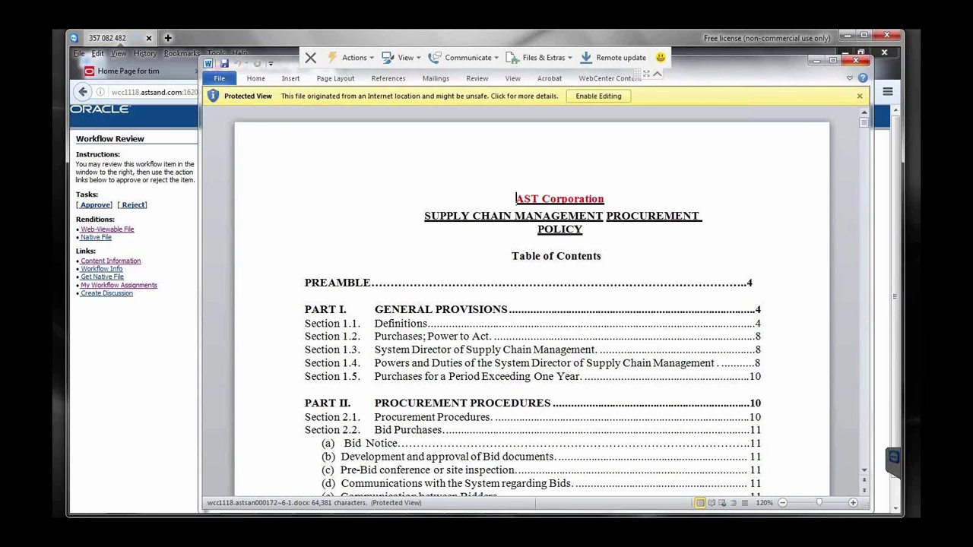
{"action": "left_click", "coordinate": [856, 60]}
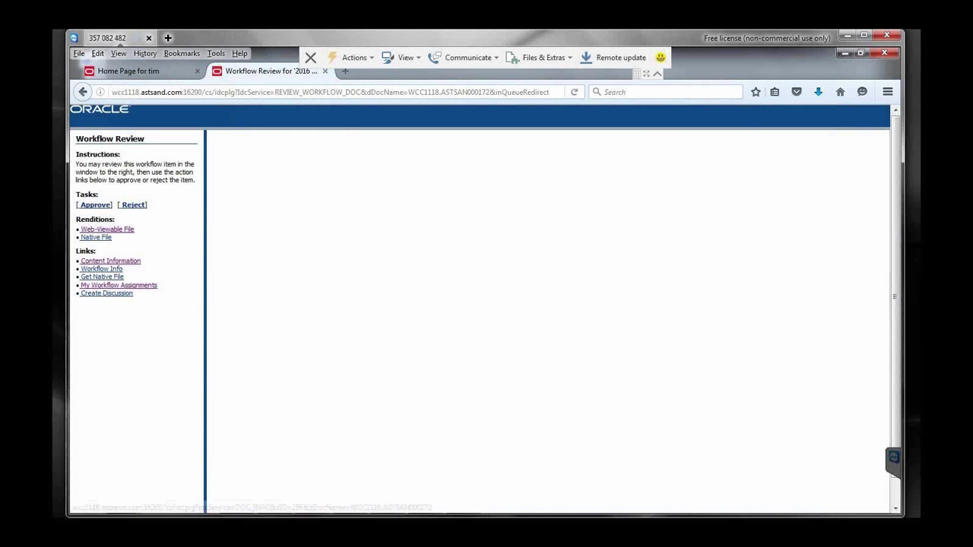
{"action": "left_click", "coordinate": [95, 205]}
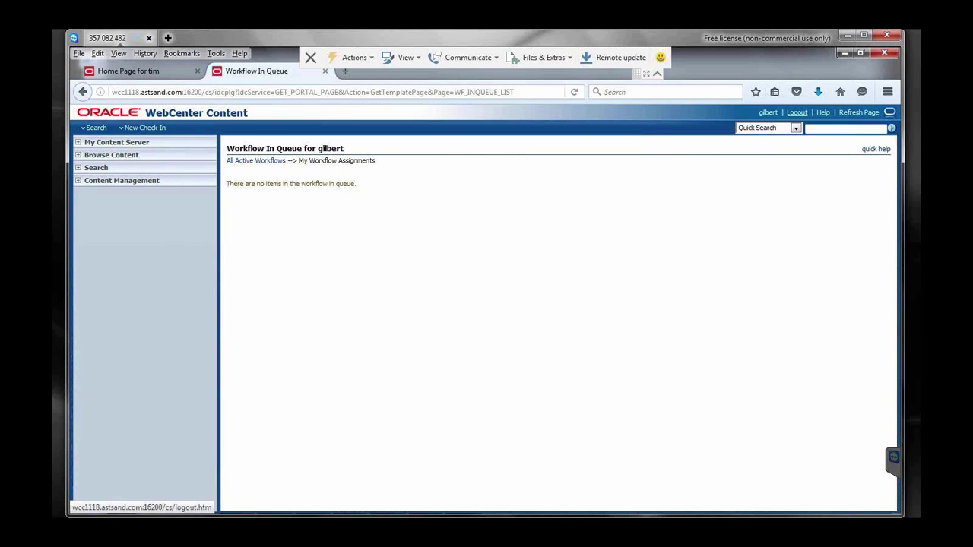
Step: Log out of the approver account and sign back in with the saved viewer login
{"action": "left_click", "coordinate": [796, 112]}
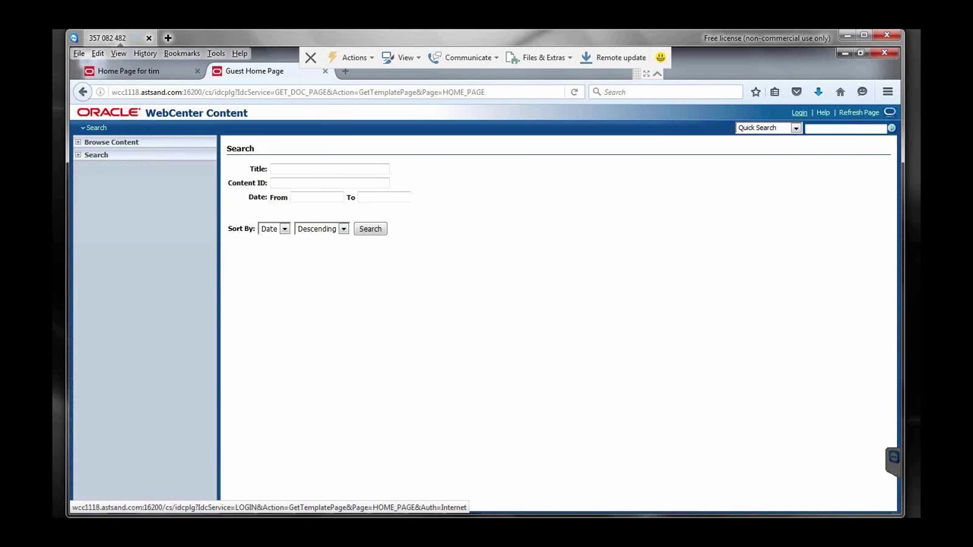
{"action": "left_click", "coordinate": [799, 112]}
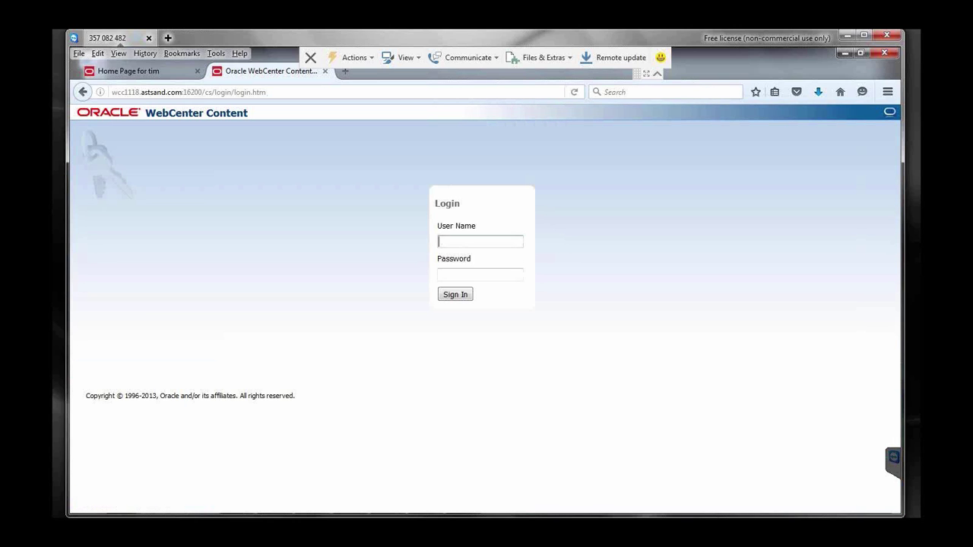
{"action": "key", "text": "Down"}
{"action": "key", "text": "Down"}
{"action": "key", "text": "Return"}
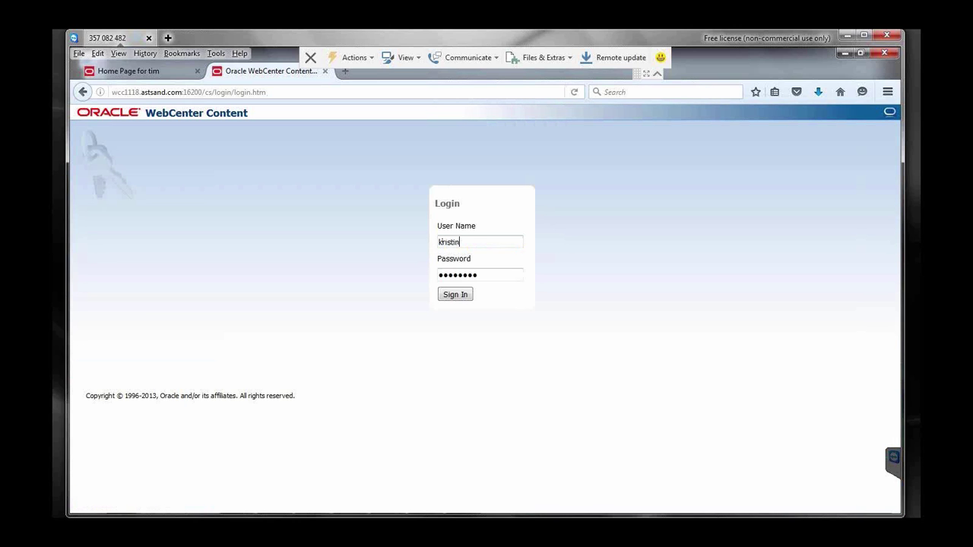
{"action": "key", "text": "Return"}
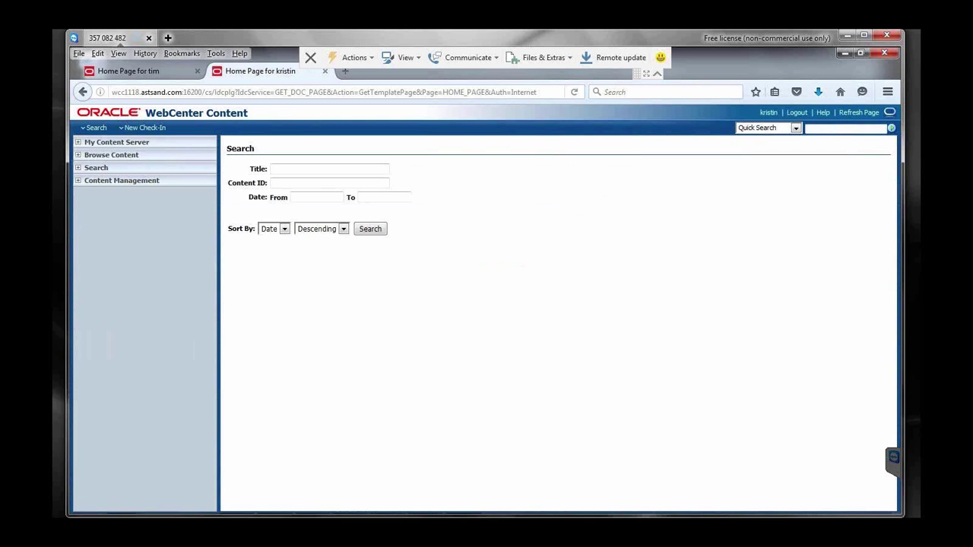
Step: Search Policies to confirm 2016 Procurement Policy revision 6 is Released, then sign out and close Firefox
{"action": "left_click", "coordinate": [95, 128]}
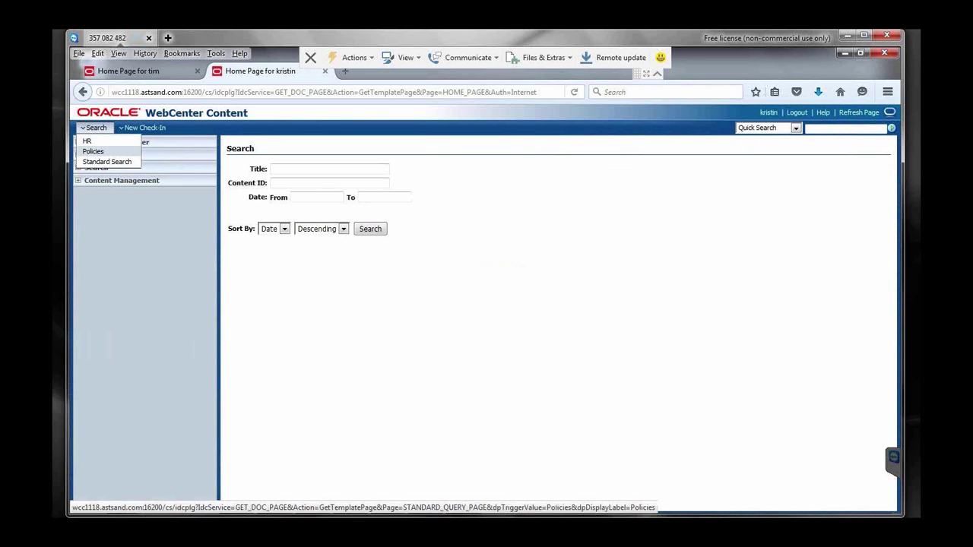
{"action": "left_click", "coordinate": [92, 152]}
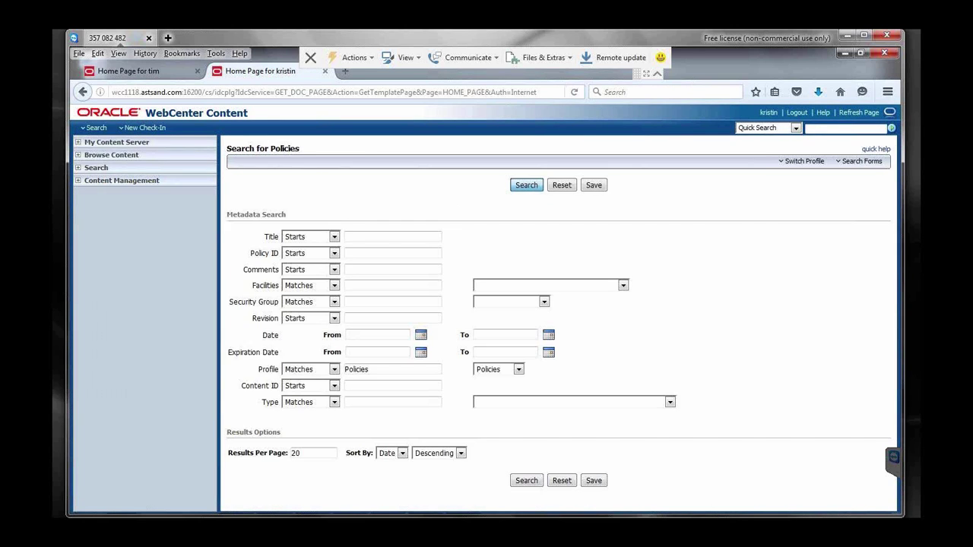
{"action": "left_click", "coordinate": [526, 185]}
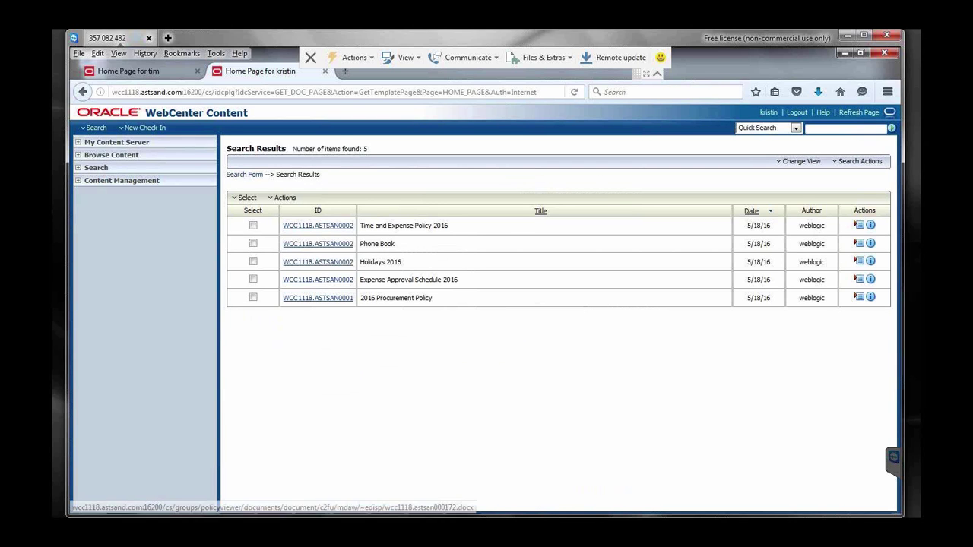
{"action": "key", "text": "Return"}
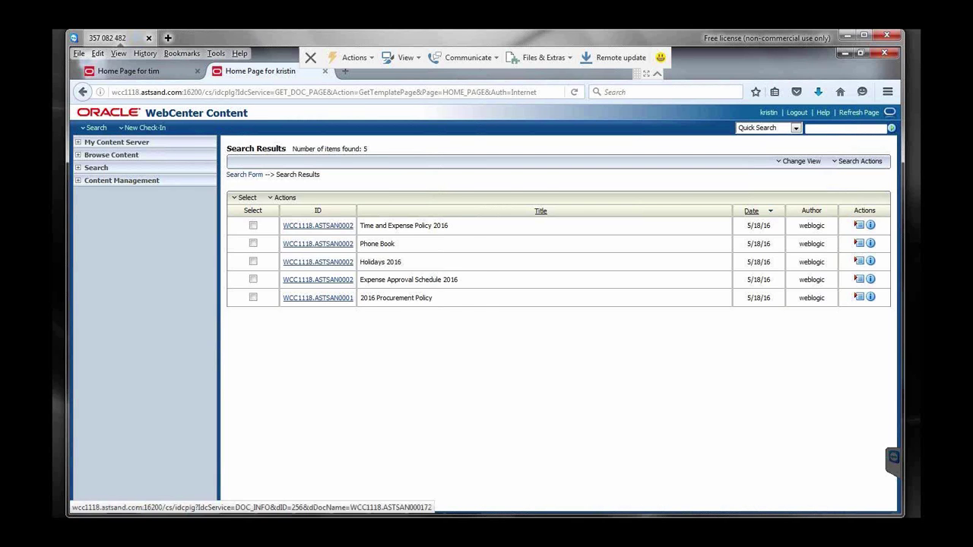
{"action": "left_click", "coordinate": [318, 298]}
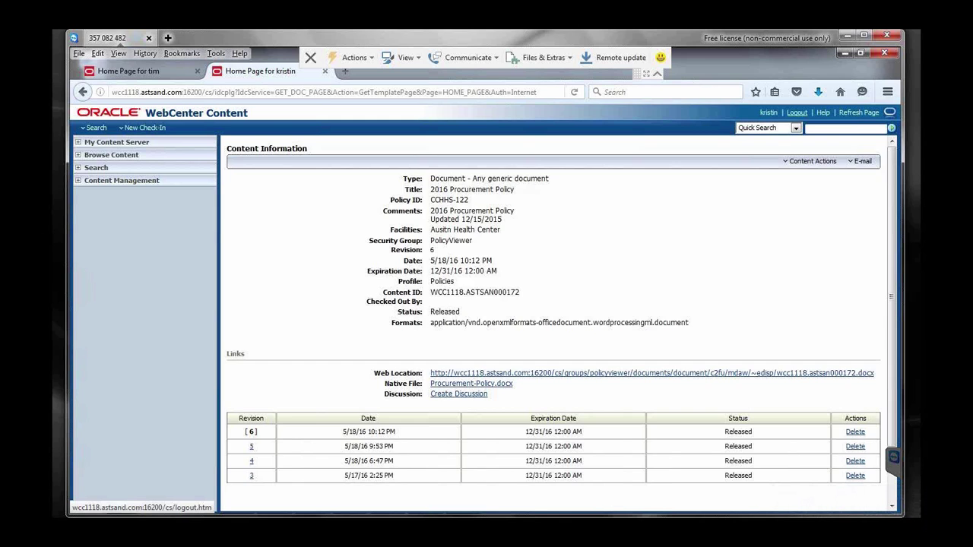
{"action": "left_click", "coordinate": [796, 112]}
{"action": "key", "text": "alt+F4"}
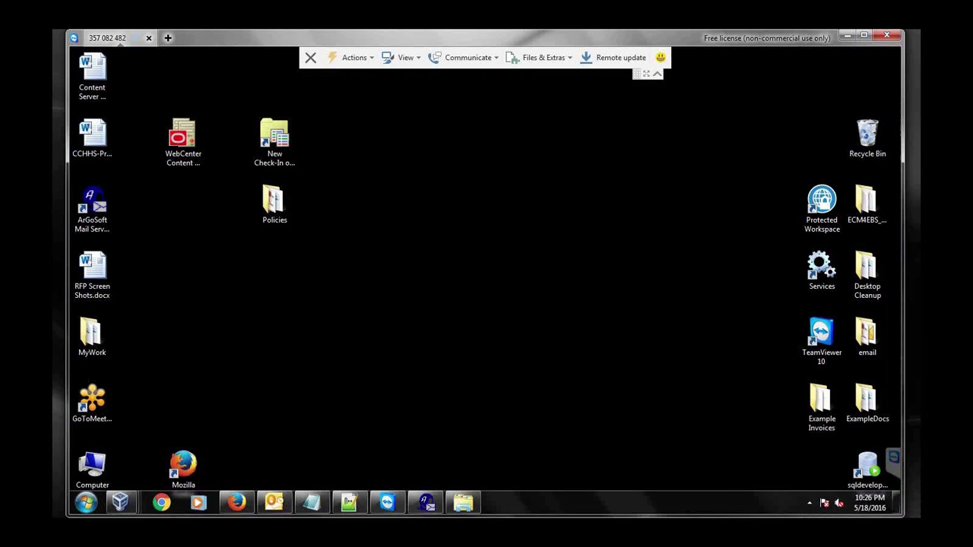
Step: Read the Content Release Notification email for 2016 Procurement Policy, then minimize Outlook
{"action": "left_click", "coordinate": [275, 503]}
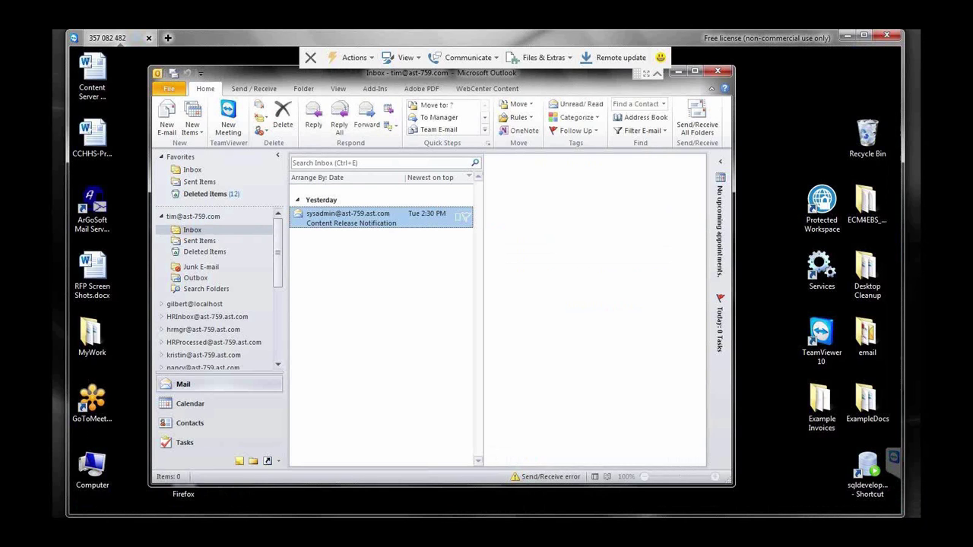
{"action": "double_click", "coordinate": [342, 218]}
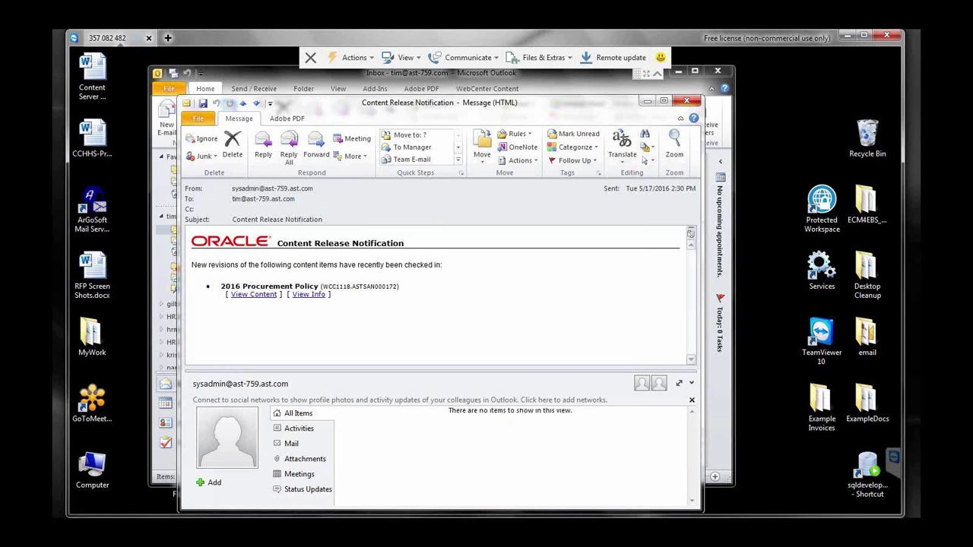
{"action": "left_click", "coordinate": [687, 100]}
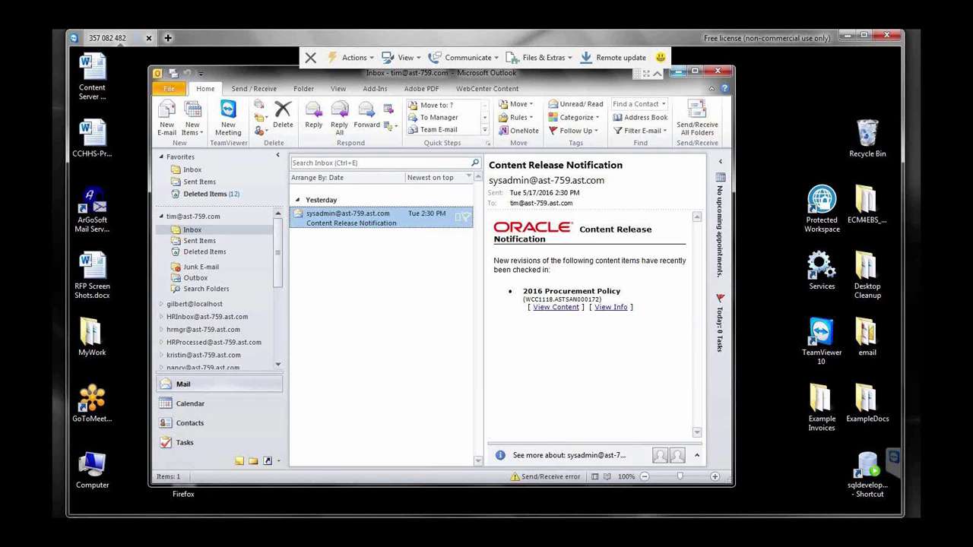
{"action": "left_click", "coordinate": [674, 72]}
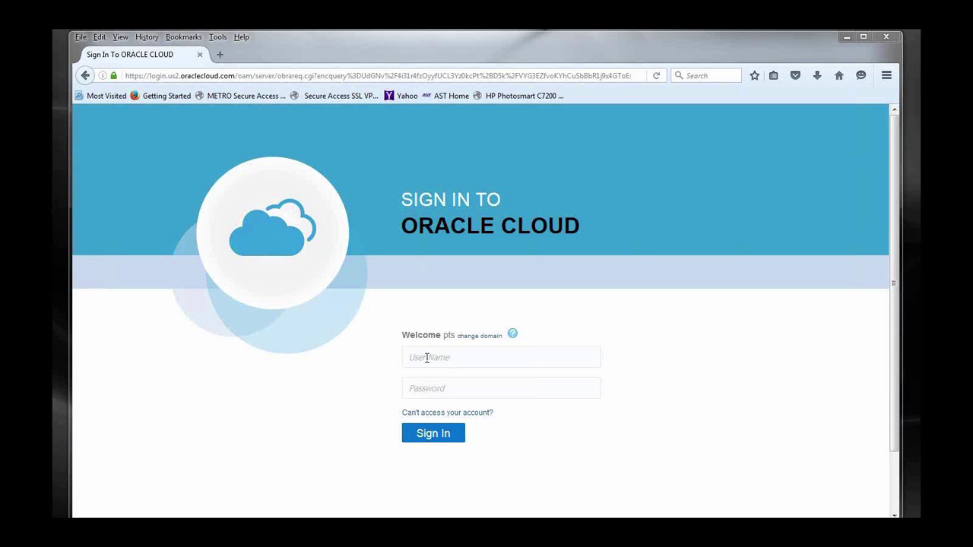
Step: Sign in to Oracle Cloud with the user's e-mail address, declining to remember the login
{"action": "left_click", "coordinate": [427, 357]}
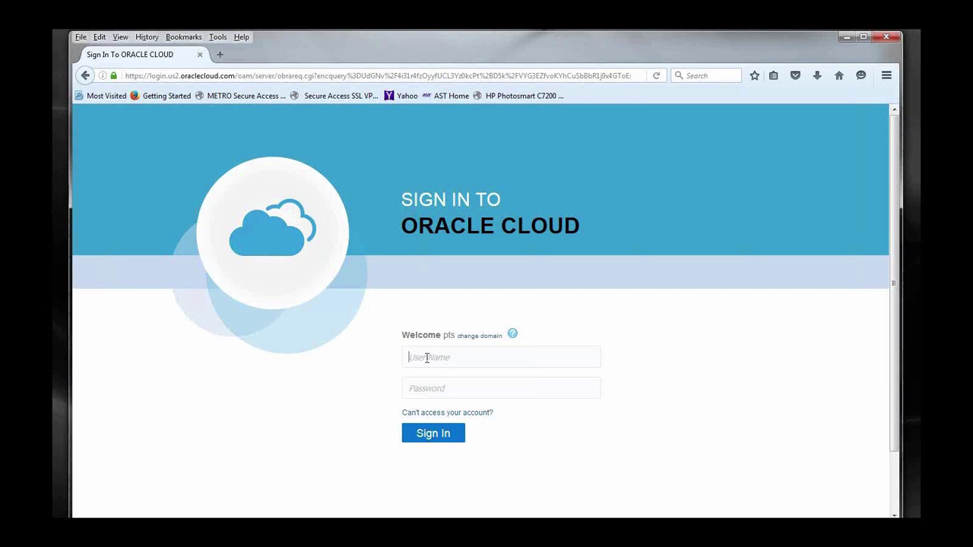
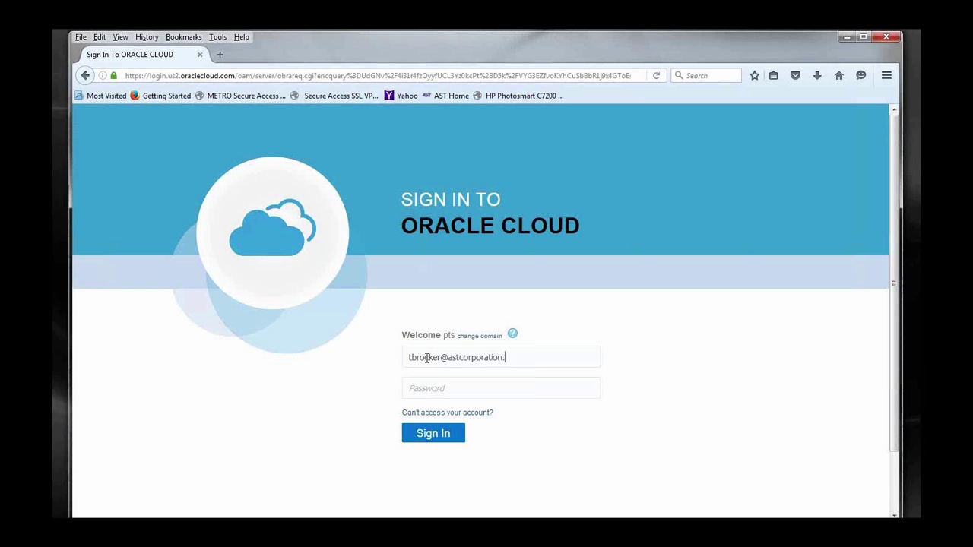
{"action": "left_click", "coordinate": [412, 435]}
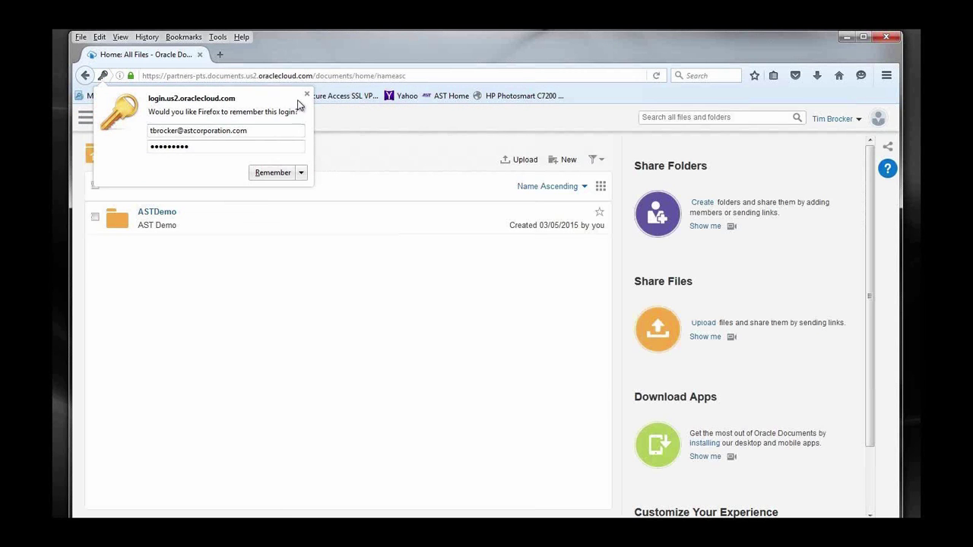
{"action": "left_click", "coordinate": [307, 95]}
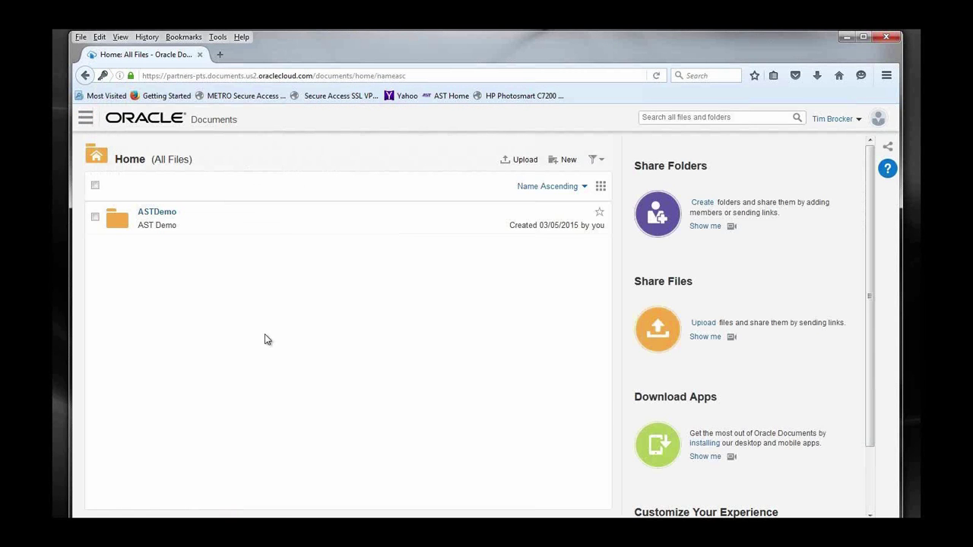
Step: Check the version history of Procurement-Policy.docx in ASTDemo > Policies, showing v2 as current
{"action": "left_click", "coordinate": [157, 214]}
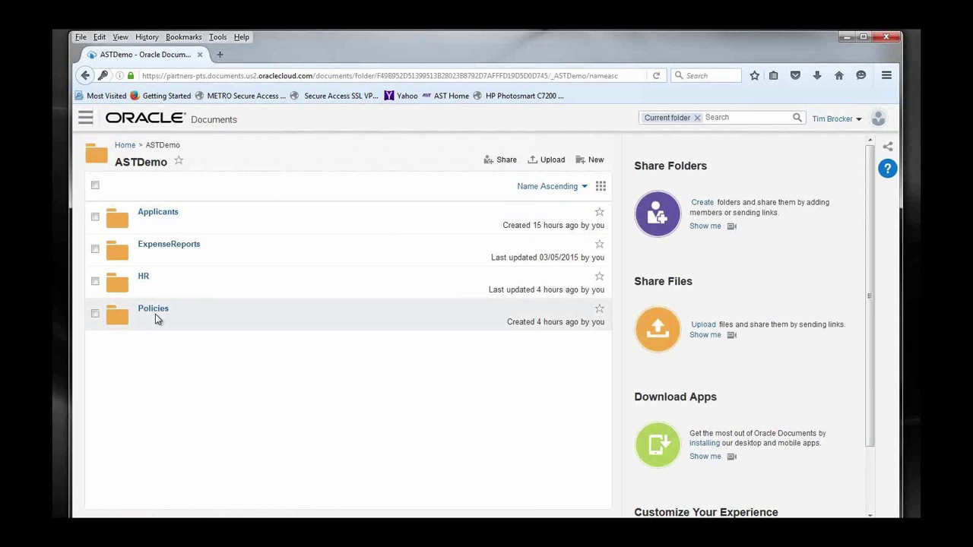
{"action": "left_click", "coordinate": [155, 314]}
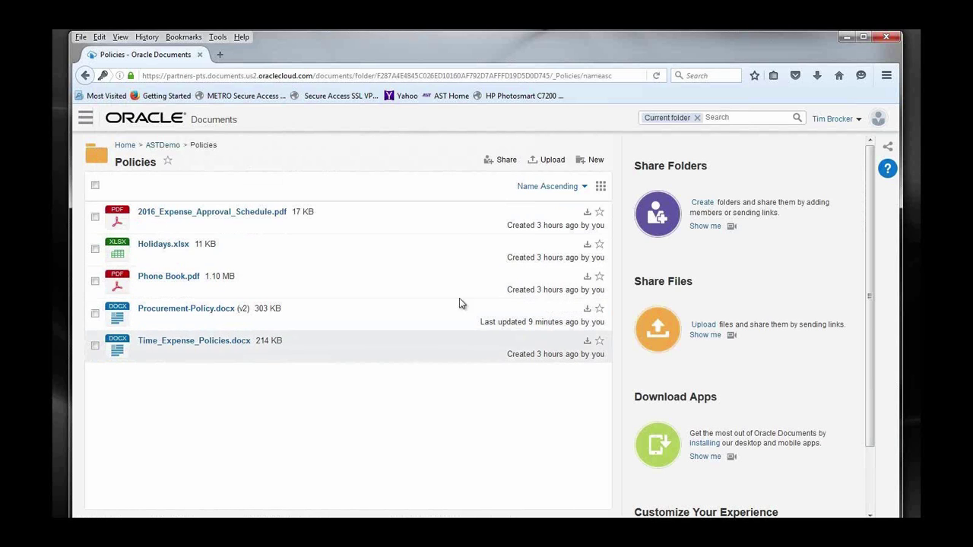
{"action": "left_click", "coordinate": [520, 326]}
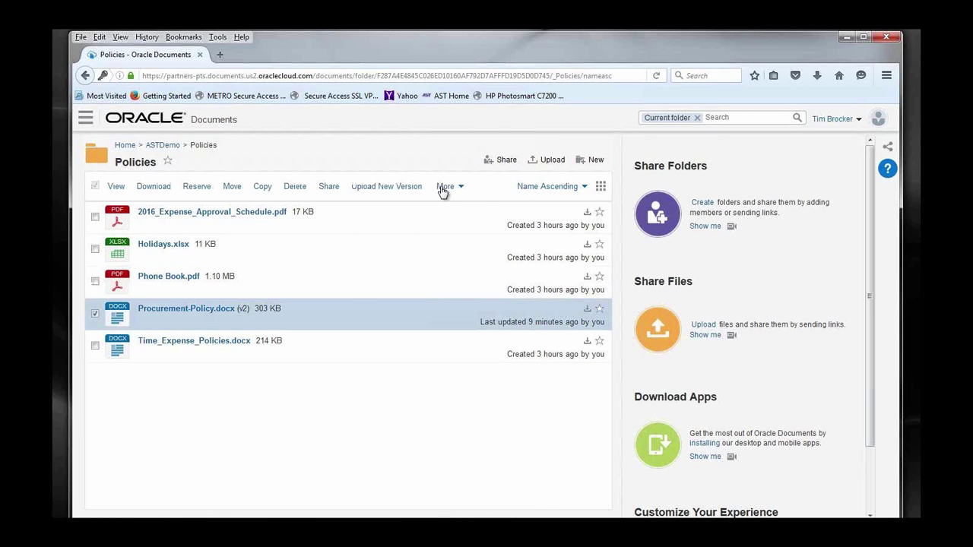
{"action": "left_click", "coordinate": [446, 187]}
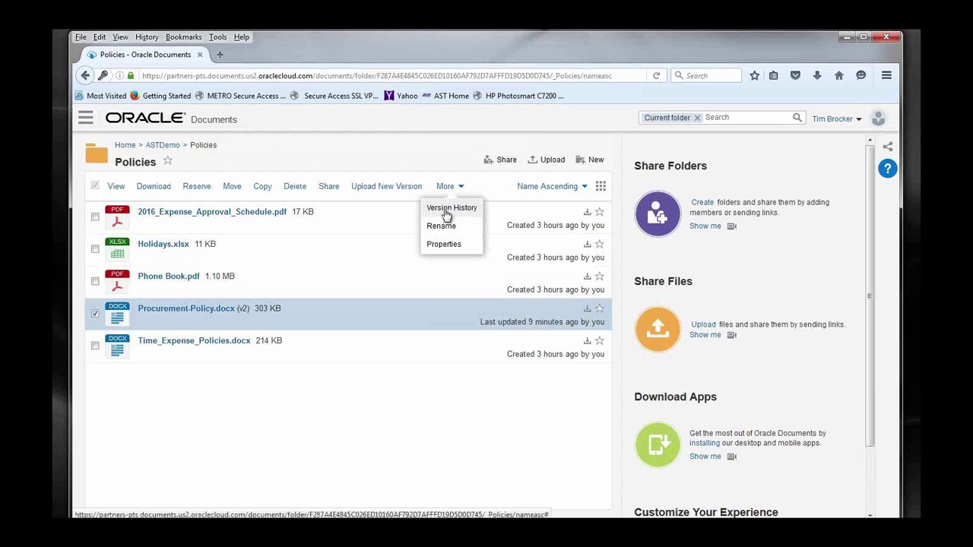
{"action": "left_click", "coordinate": [444, 209]}
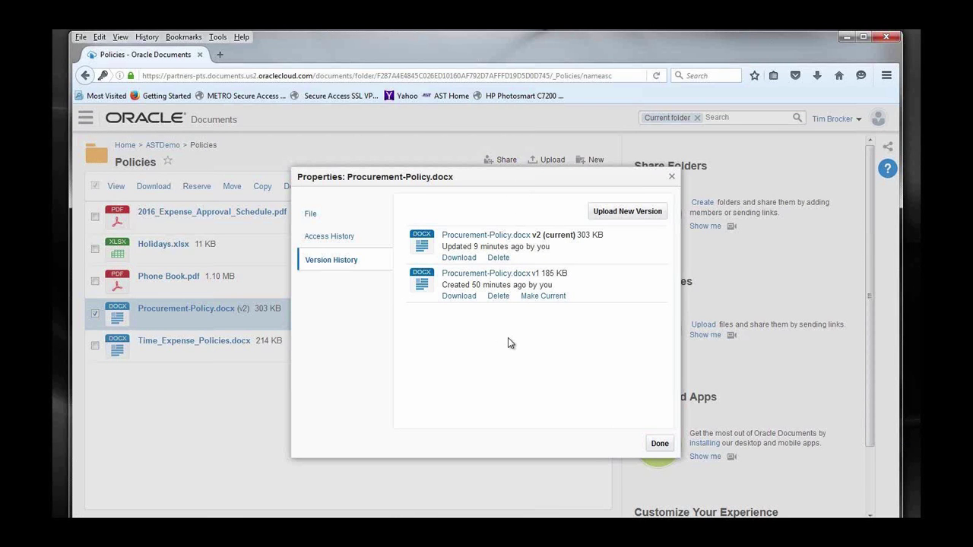
{"action": "left_click", "coordinate": [659, 445]}
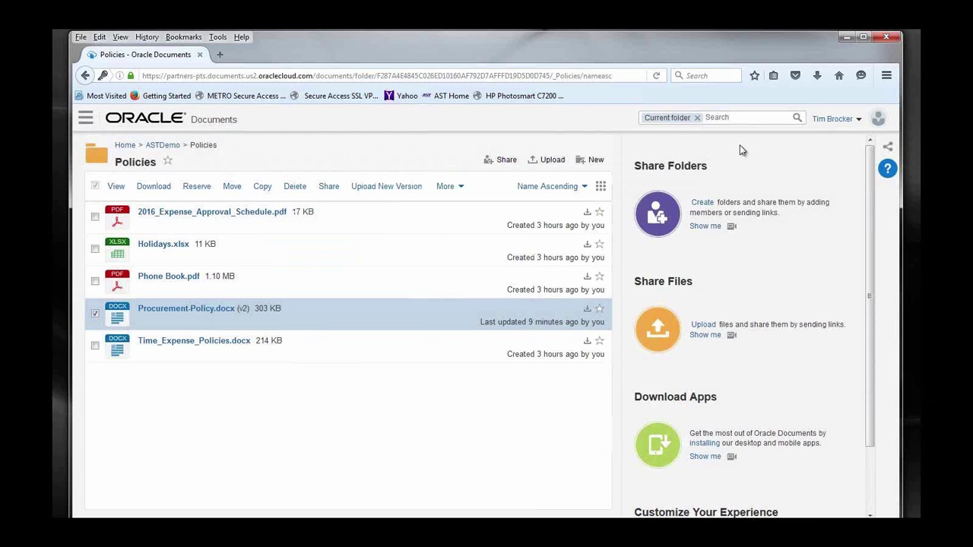
Step: Sign out of Oracle Documents Cloud Service and minimize Firefox
{"action": "left_click", "coordinate": [831, 120]}
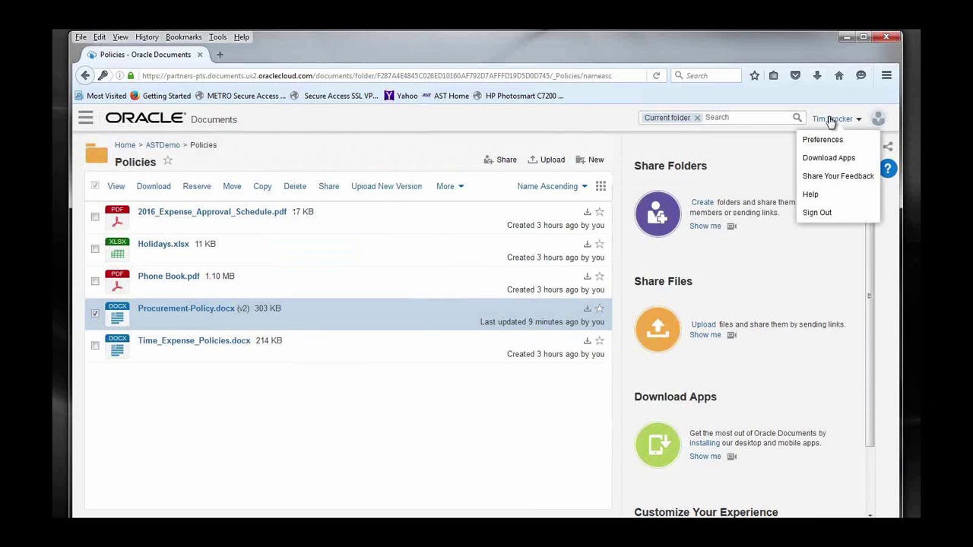
{"action": "left_click", "coordinate": [817, 214]}
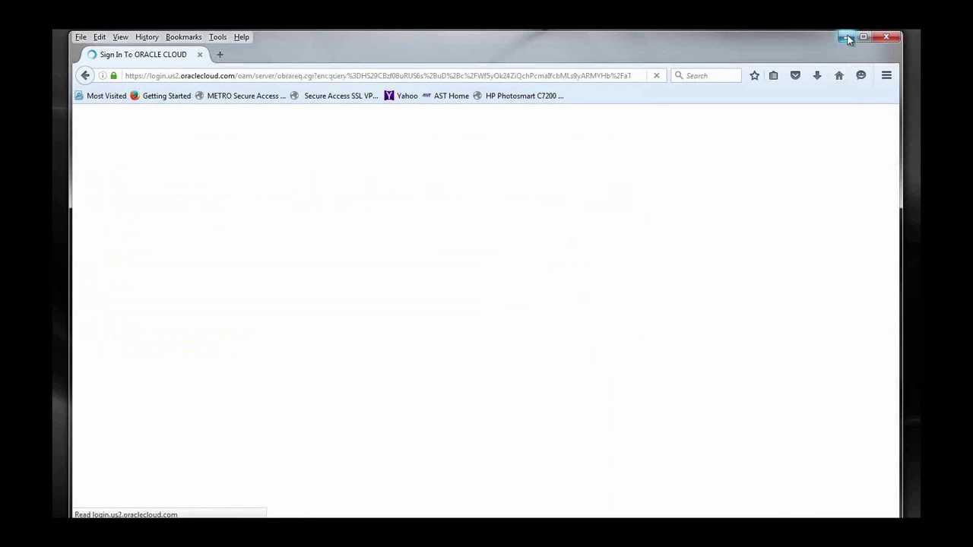
{"action": "left_click", "coordinate": [847, 36]}
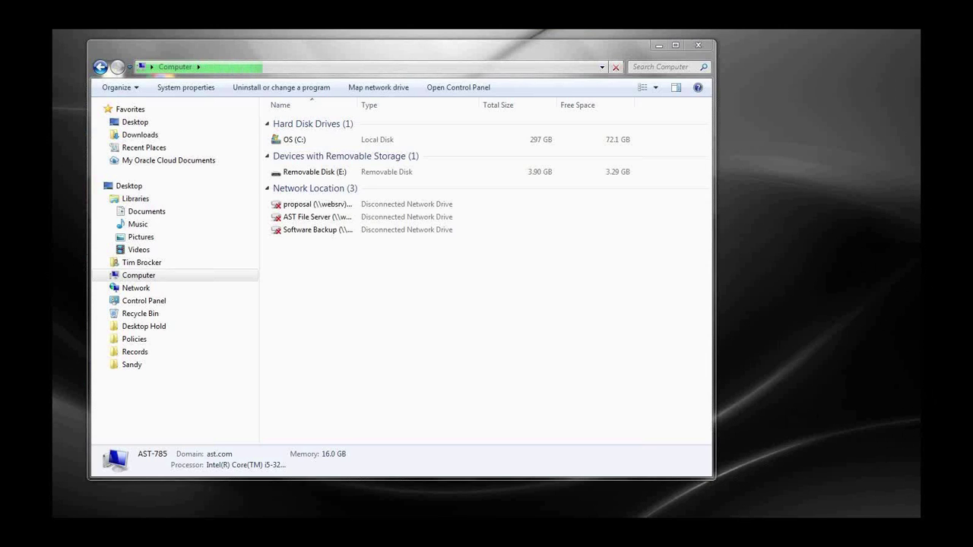
Step: Open the synced Procurement-Policy.docx from My Oracle Cloud Documents > ASTDemo > Policies in Word
{"action": "left_click", "coordinate": [147, 161]}
{"action": "left_click", "coordinate": [296, 125]}
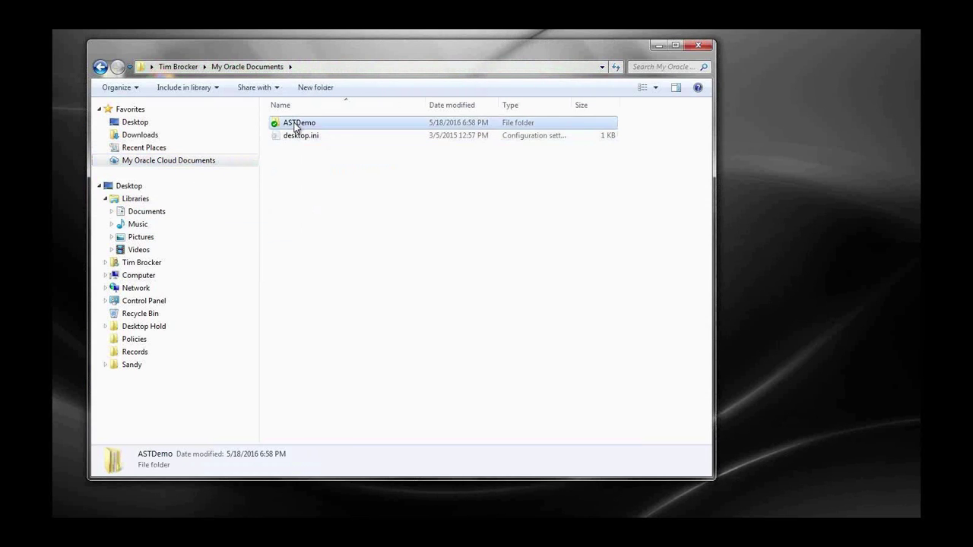
{"action": "double_click", "coordinate": [297, 124]}
{"action": "double_click", "coordinate": [295, 161]}
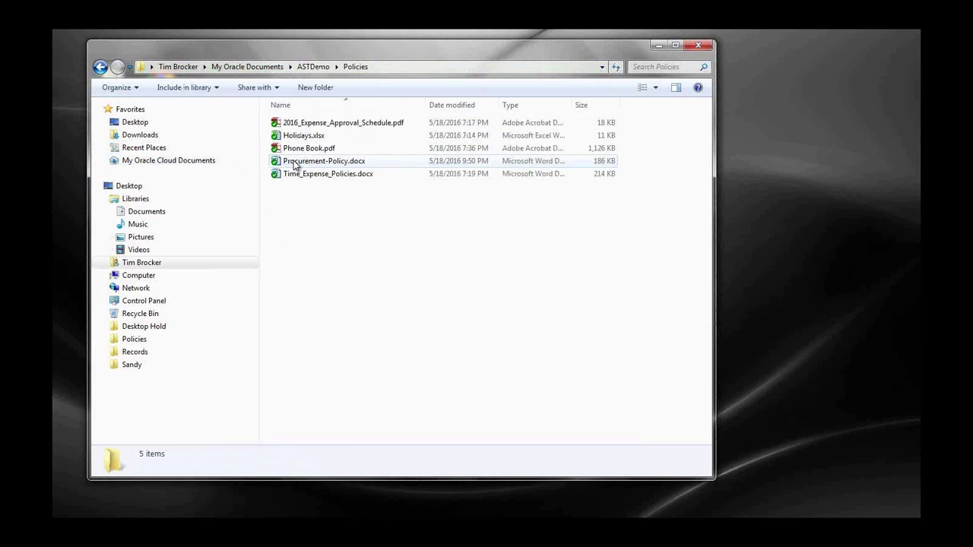
{"action": "left_click", "coordinate": [296, 165]}
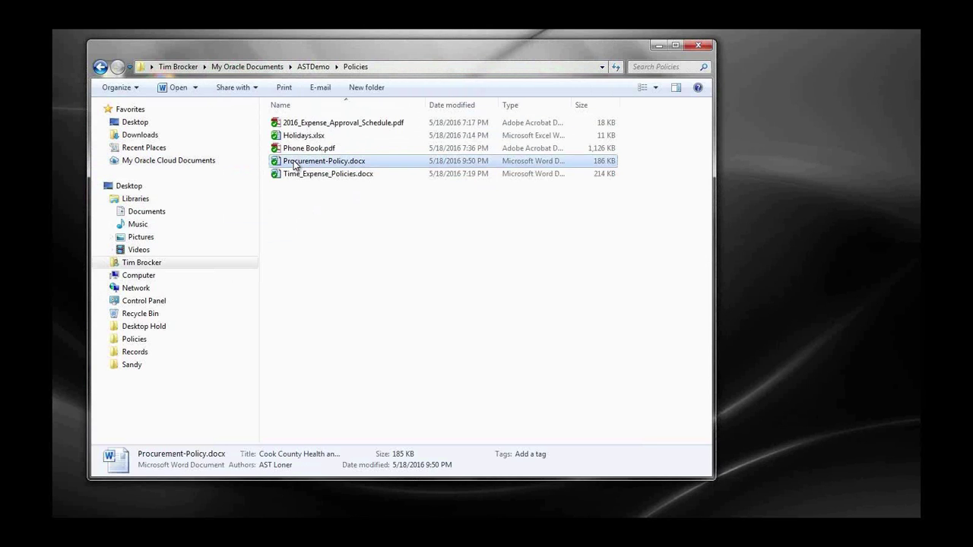
{"action": "double_click", "coordinate": [345, 164]}
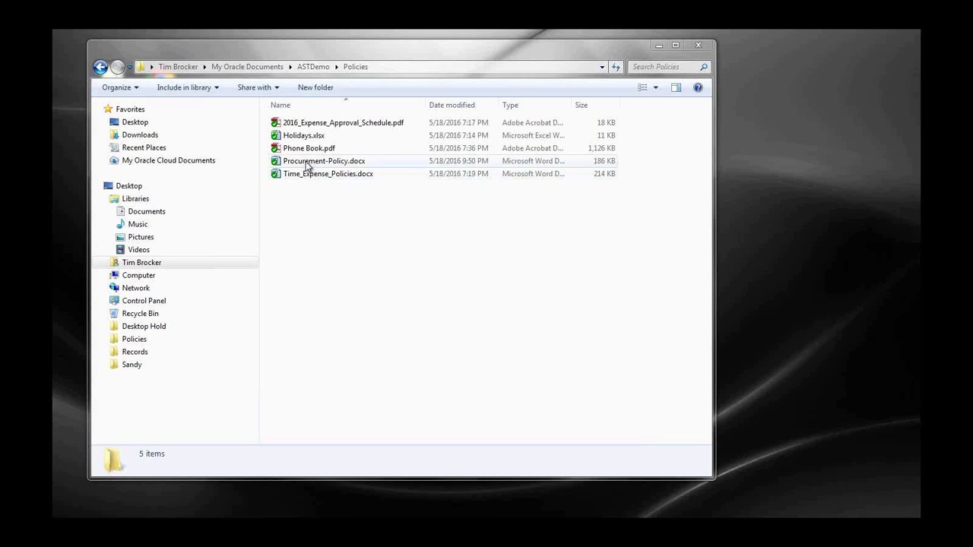
{"action": "left_click", "coordinate": [307, 165]}
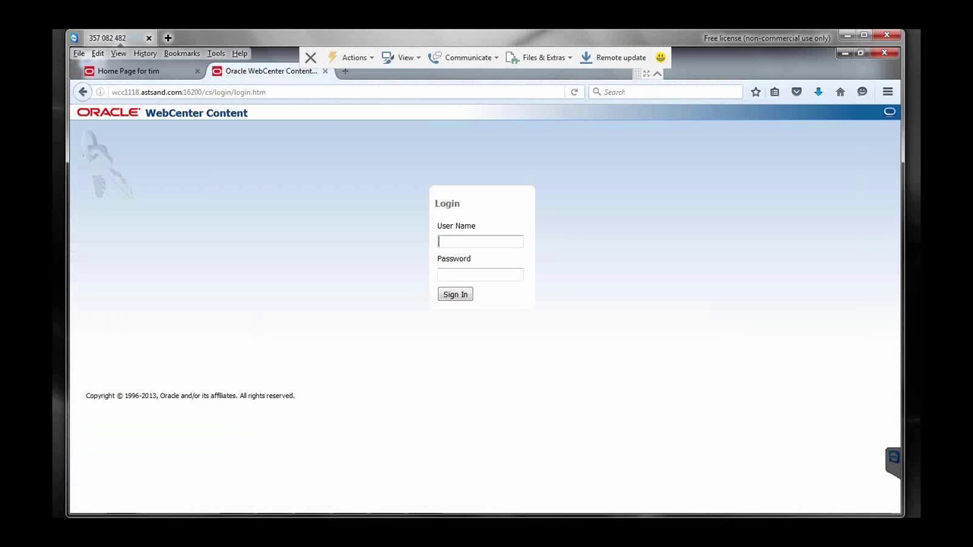
Step: Sign in to WebCenter Content as the administrator using the remembered login
{"action": "type", "text": "w"}
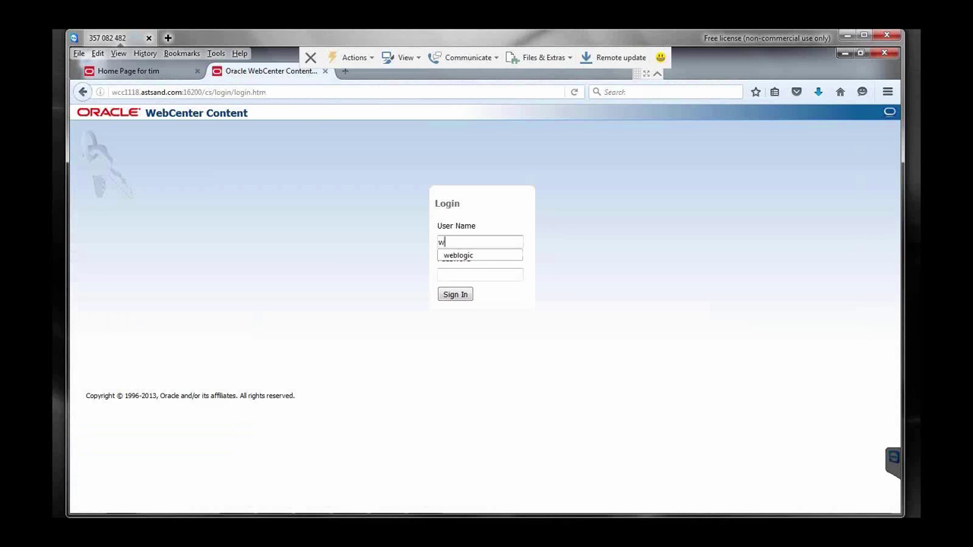
{"action": "key", "text": "Down"}
{"action": "key", "text": "Return"}
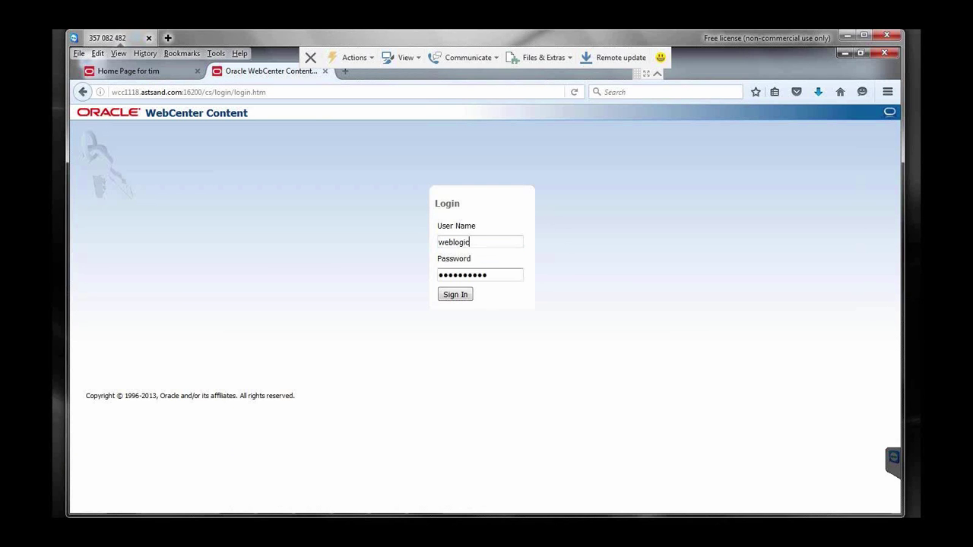
{"action": "key", "text": "Return"}
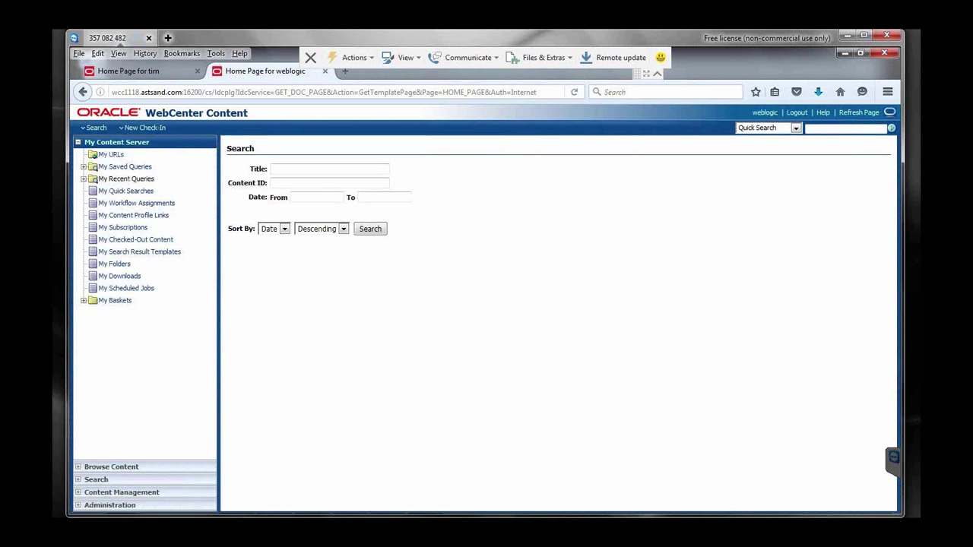
Step: Bring up the Policies search form and highlight its Expiration Date criterion
{"action": "left_click", "coordinate": [95, 128]}
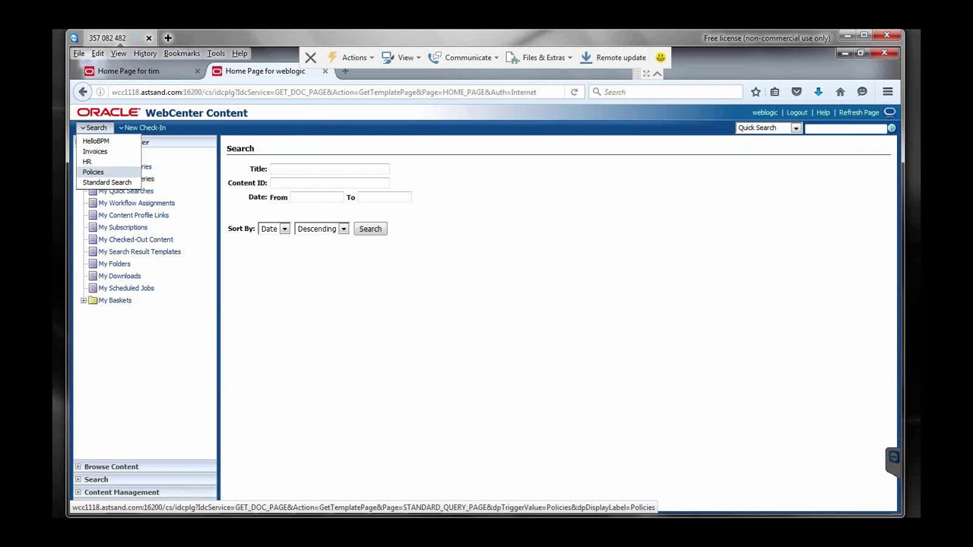
{"action": "left_click", "coordinate": [92, 172]}
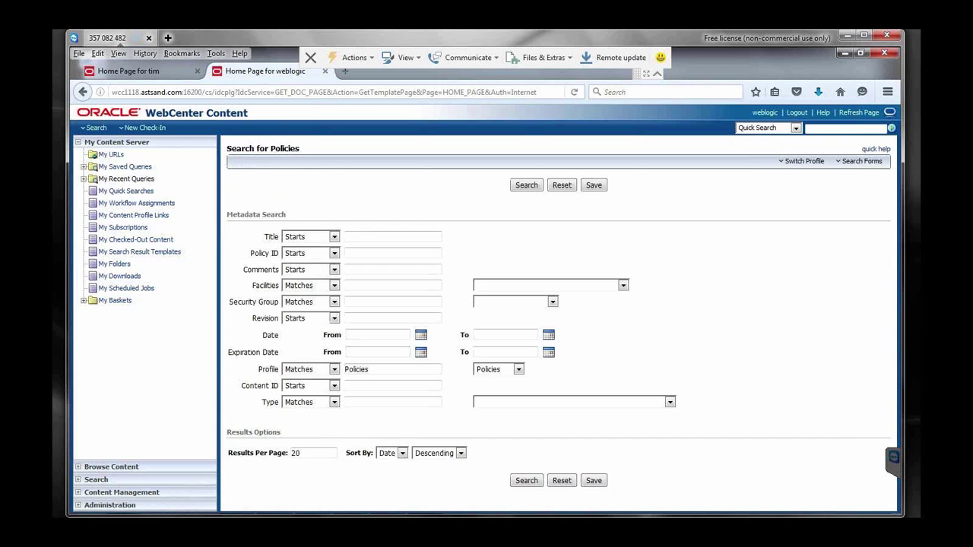
{"action": "left_click_drag", "start_coordinate": [227, 352], "coordinate": [279, 352]}
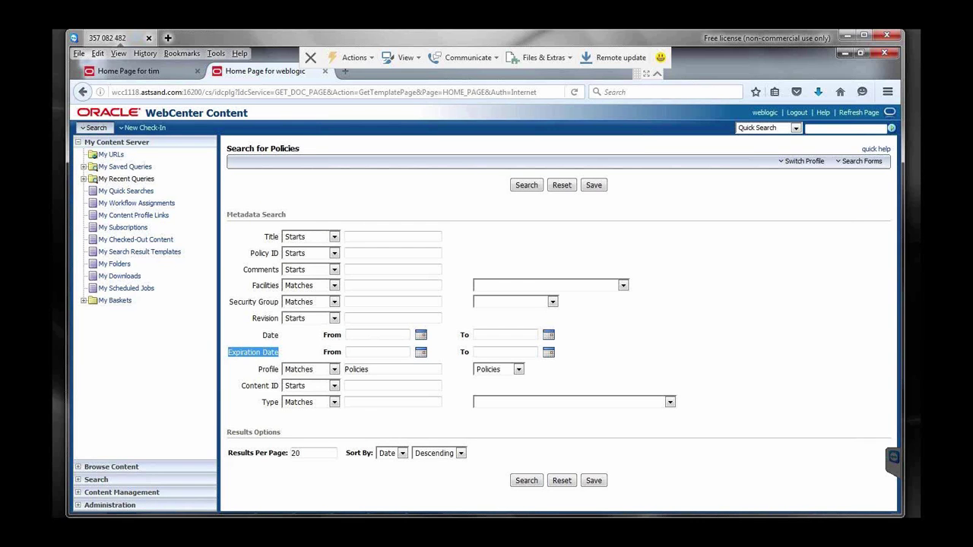
{"action": "left_click", "coordinate": [93, 128]}
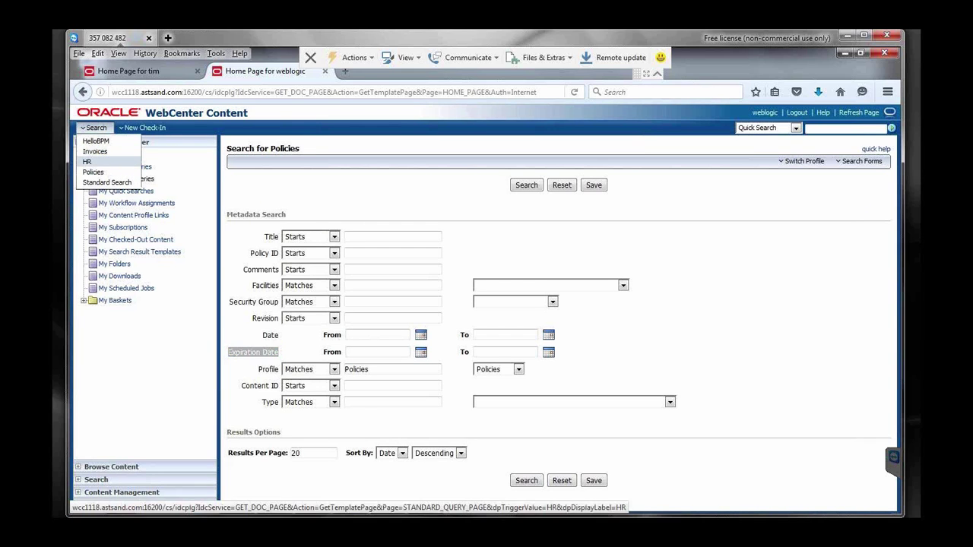
Step: Switch to the HR search form and set the Expiration Date From to 8/01/16
{"action": "left_click", "coordinate": [88, 162]}
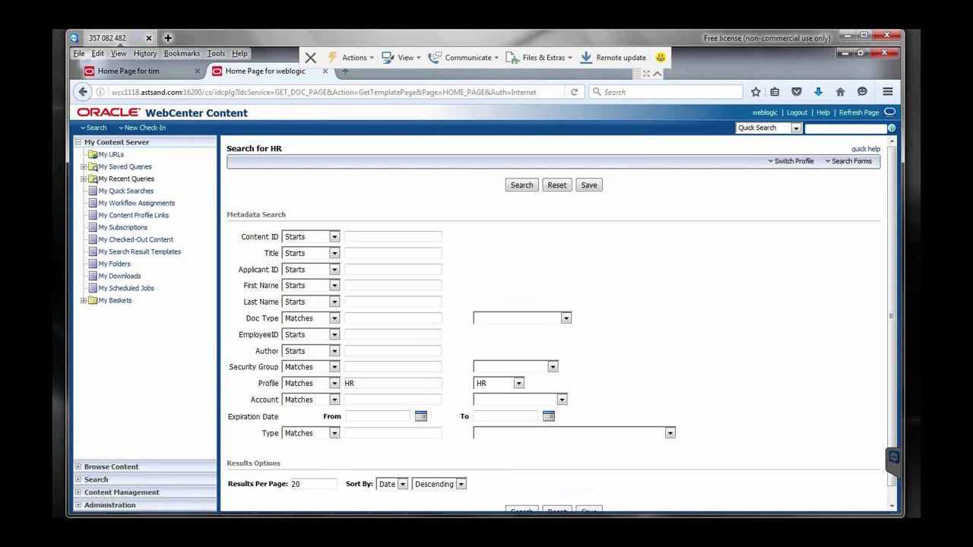
{"action": "left_click_drag", "start_coordinate": [227, 417], "coordinate": [279, 417]}
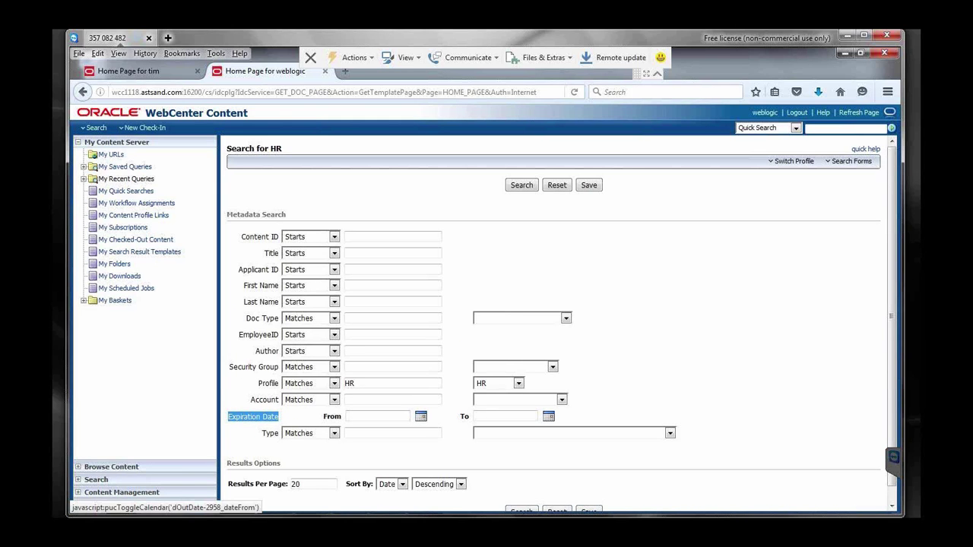
{"action": "left_click", "coordinate": [420, 416]}
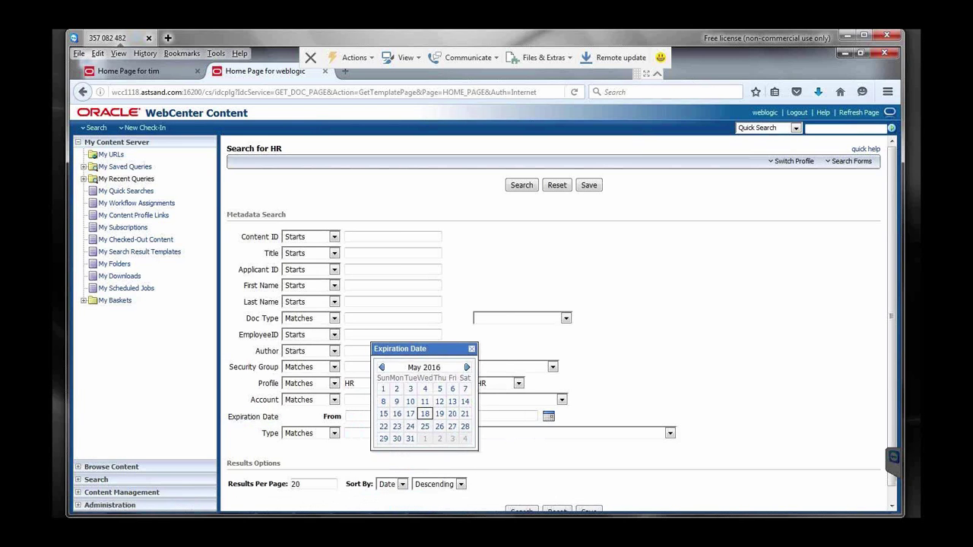
{"action": "left_click", "coordinate": [467, 367]}
{"action": "left_click", "coordinate": [467, 367]}
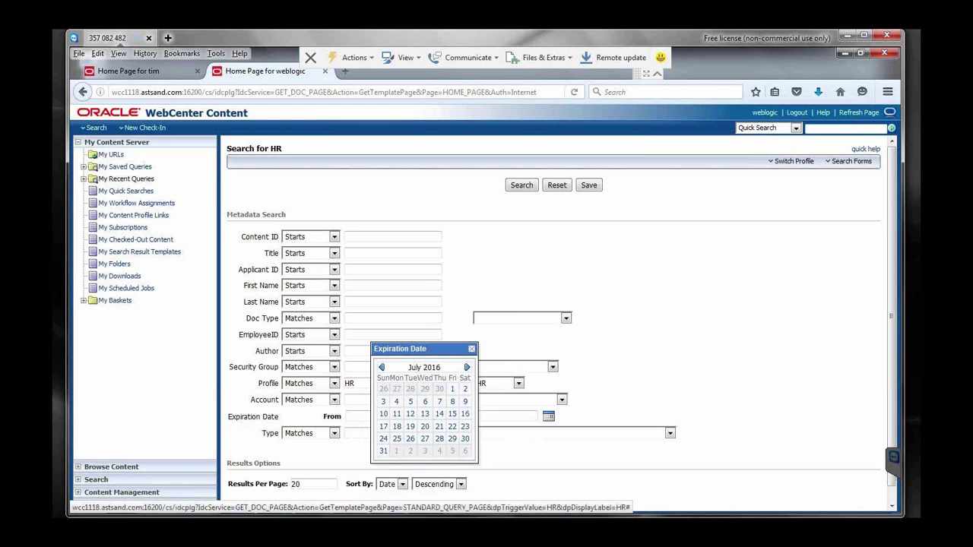
{"action": "left_click", "coordinate": [467, 367]}
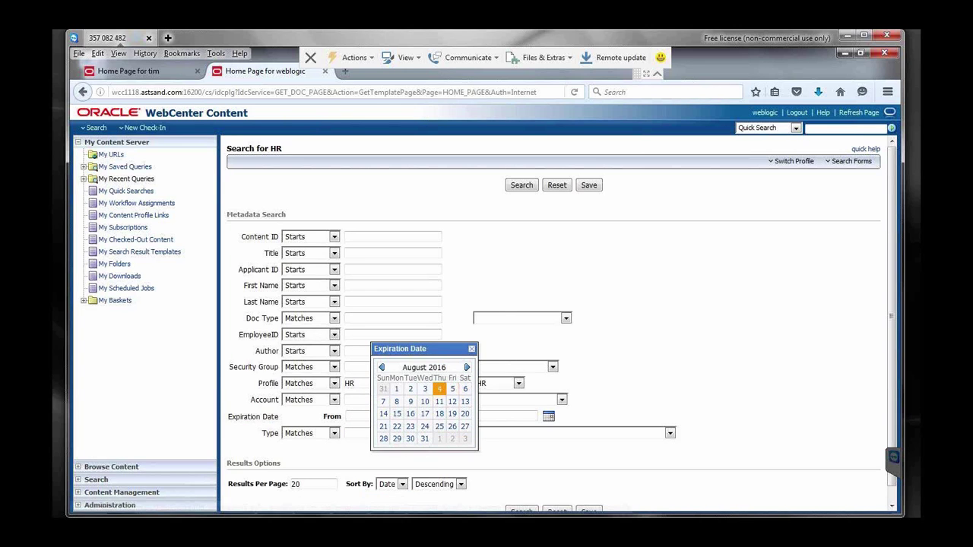
{"action": "left_click", "coordinate": [396, 389]}
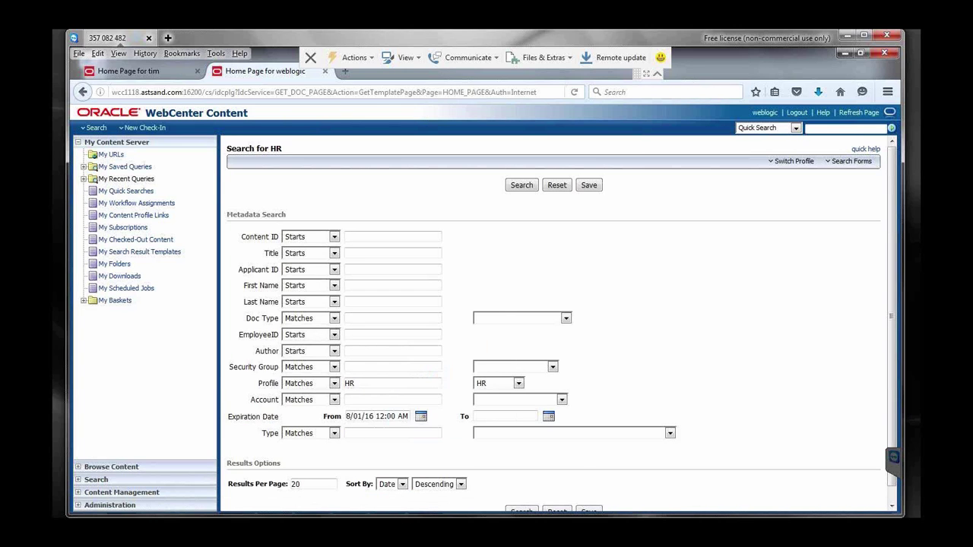
Step: Set Expiration Date To 9/02/17, run the search finding two certifications, and return home
{"action": "left_click", "coordinate": [548, 416]}
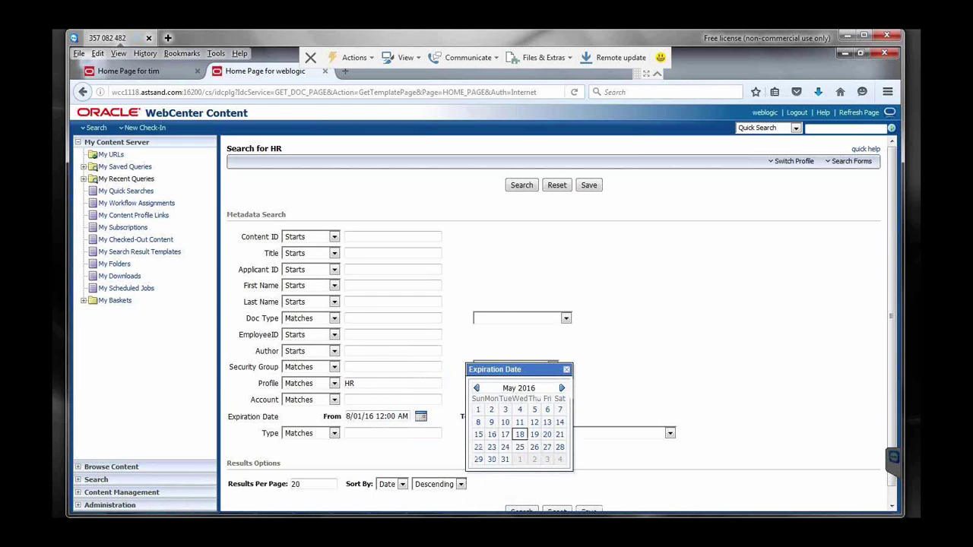
{"action": "left_click", "coordinate": [562, 387]}
{"action": "left_click", "coordinate": [562, 388]}
{"action": "left_click", "coordinate": [562, 388]}
{"action": "left_click", "coordinate": [562, 388]}
{"action": "left_click", "coordinate": [561, 388]}
{"action": "left_click", "coordinate": [562, 388]}
{"action": "left_click", "coordinate": [562, 388]}
{"action": "left_click", "coordinate": [562, 387]}
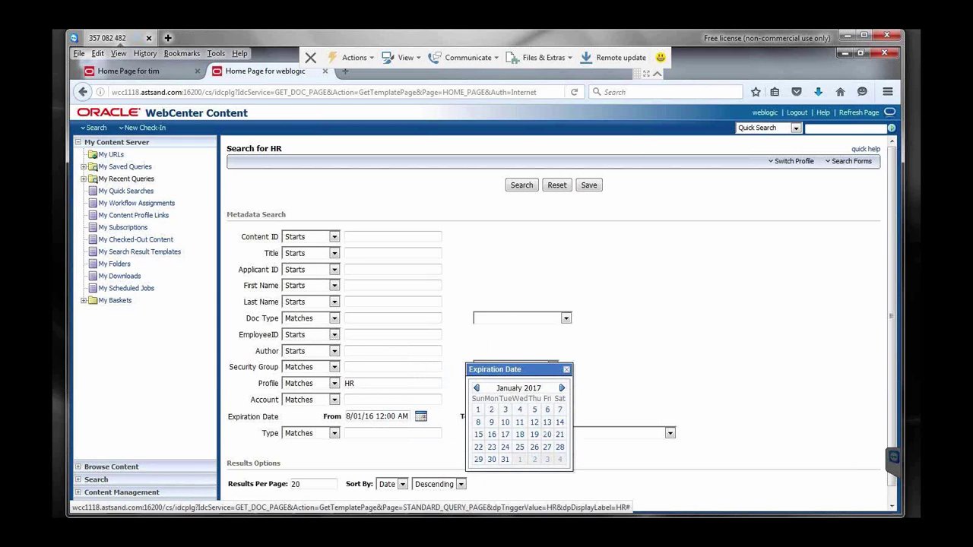
{"action": "left_click", "coordinate": [561, 387]}
{"action": "left_click", "coordinate": [562, 387]}
{"action": "left_click", "coordinate": [562, 388]}
{"action": "left_click", "coordinate": [562, 388]}
{"action": "left_click", "coordinate": [561, 388]}
{"action": "left_click", "coordinate": [561, 388]}
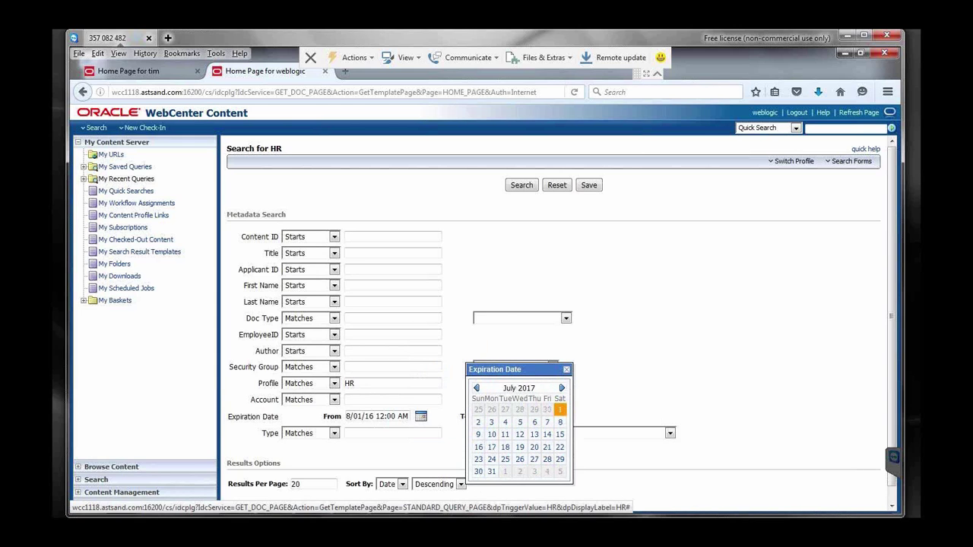
{"action": "left_click", "coordinate": [562, 388]}
{"action": "left_click", "coordinate": [562, 388]}
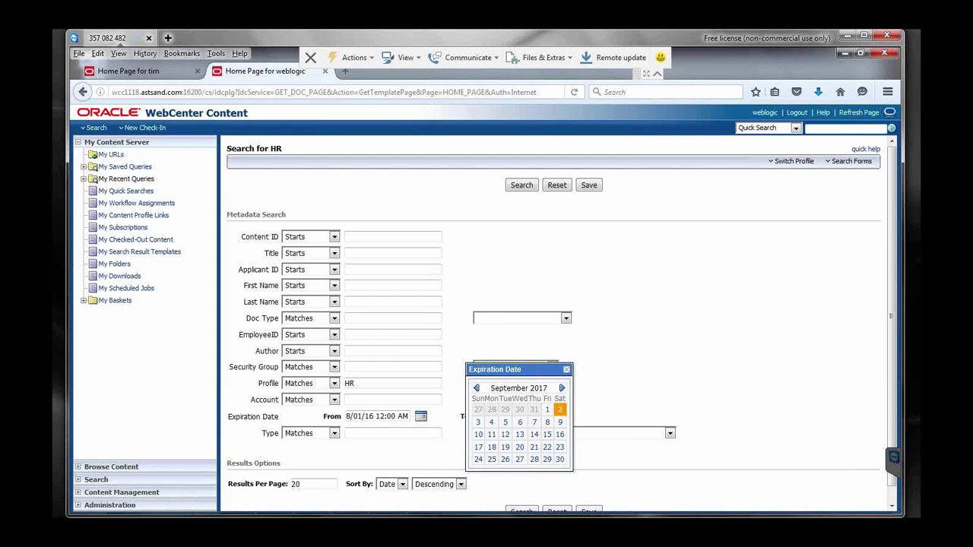
{"action": "left_click", "coordinate": [559, 410]}
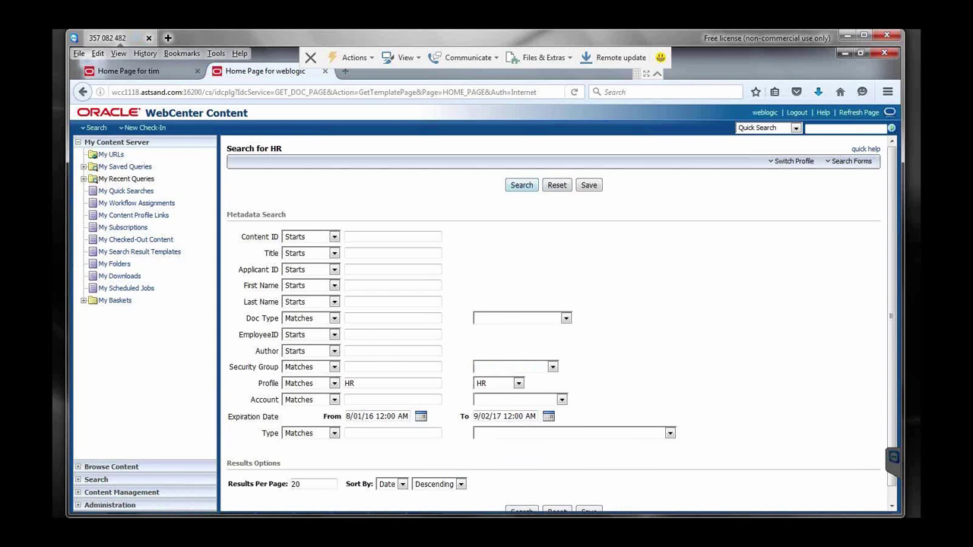
{"action": "left_click", "coordinate": [522, 185]}
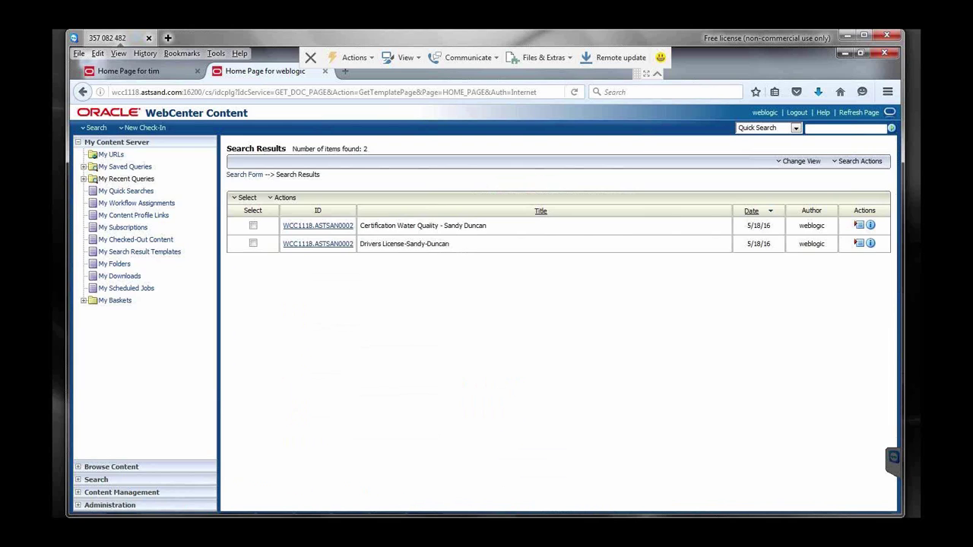
{"action": "key", "text": "alt+Left"}
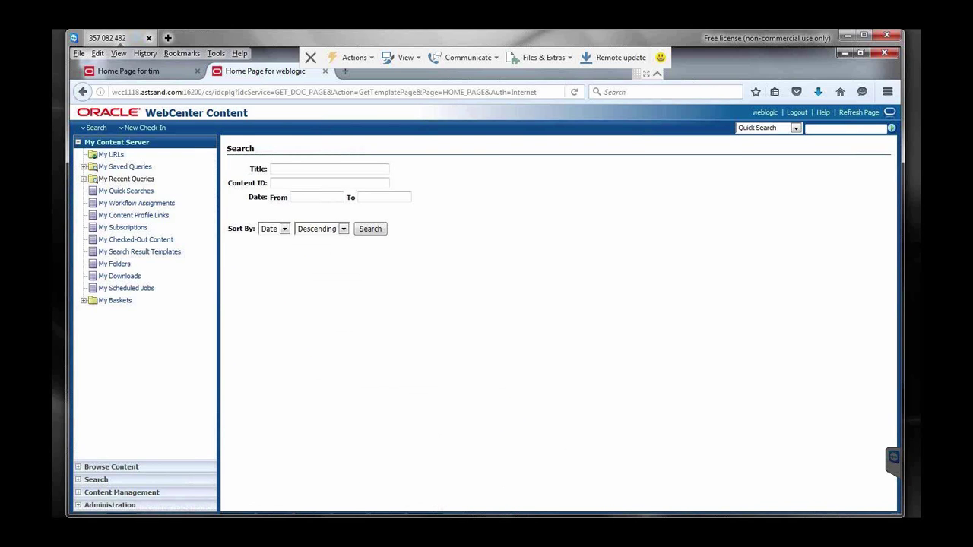
Step: Run the saved queries Policies Expiring and Certifications Expiring In Next Yr
{"action": "left_click", "coordinate": [124, 166]}
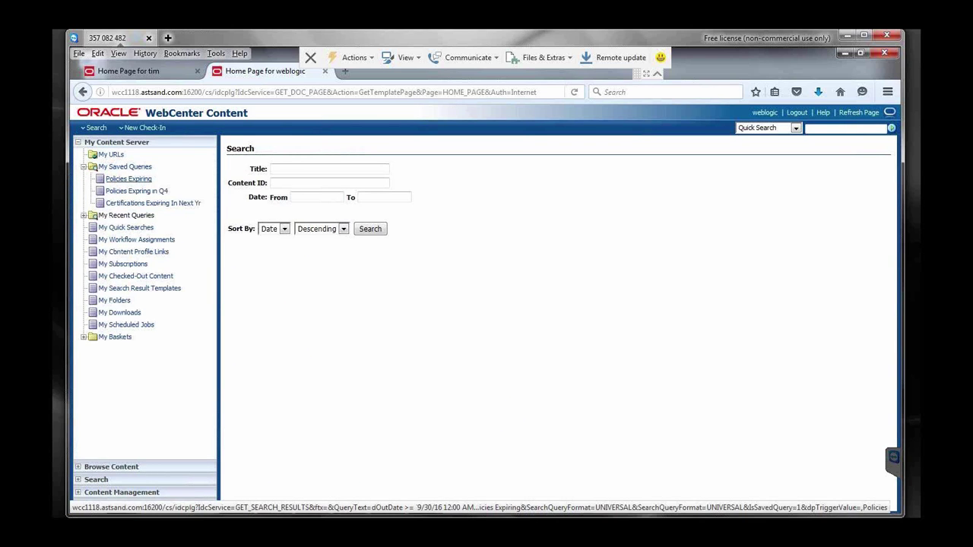
{"action": "left_click", "coordinate": [128, 179]}
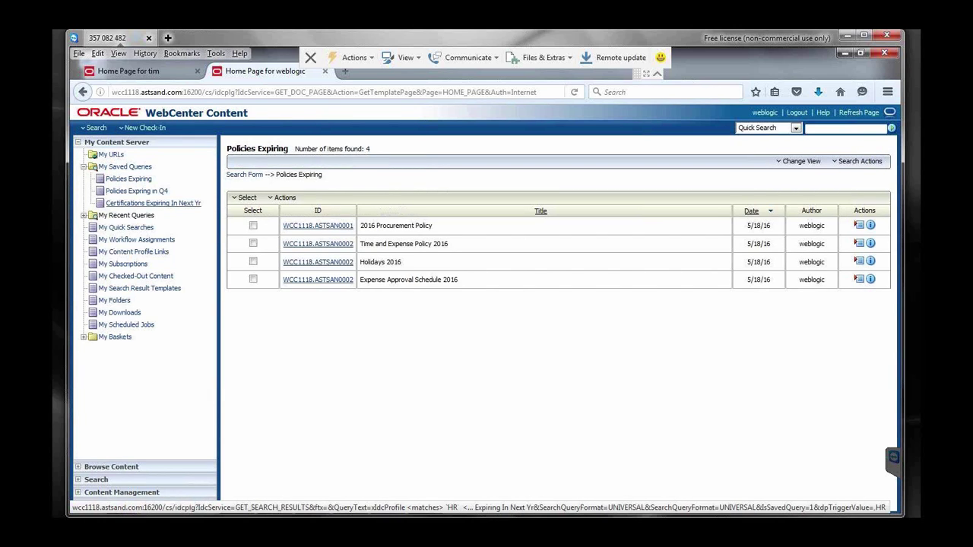
{"action": "left_click", "coordinate": [153, 203]}
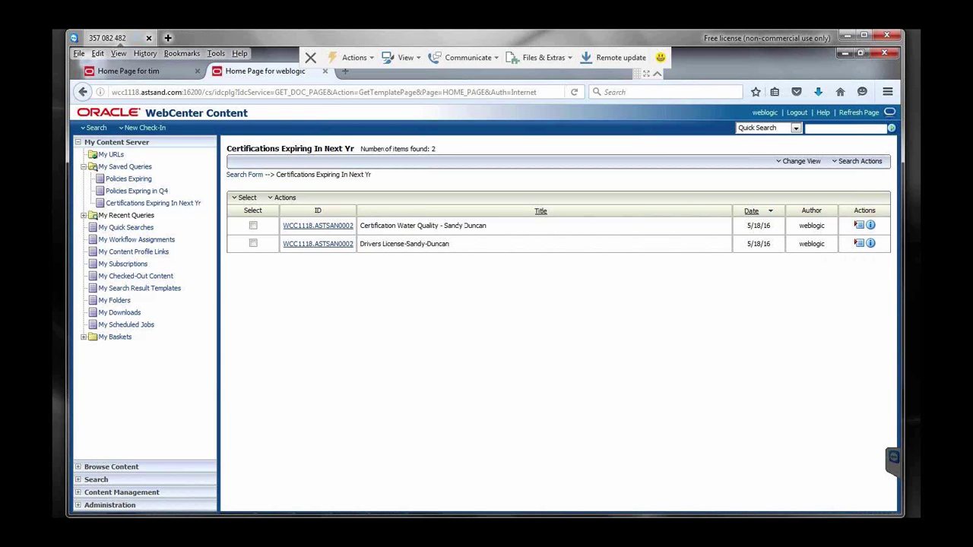
Step: Confirm the Drivers License certification expires 8/31/17, then sign out of the content server
{"action": "left_click", "coordinate": [318, 243]}
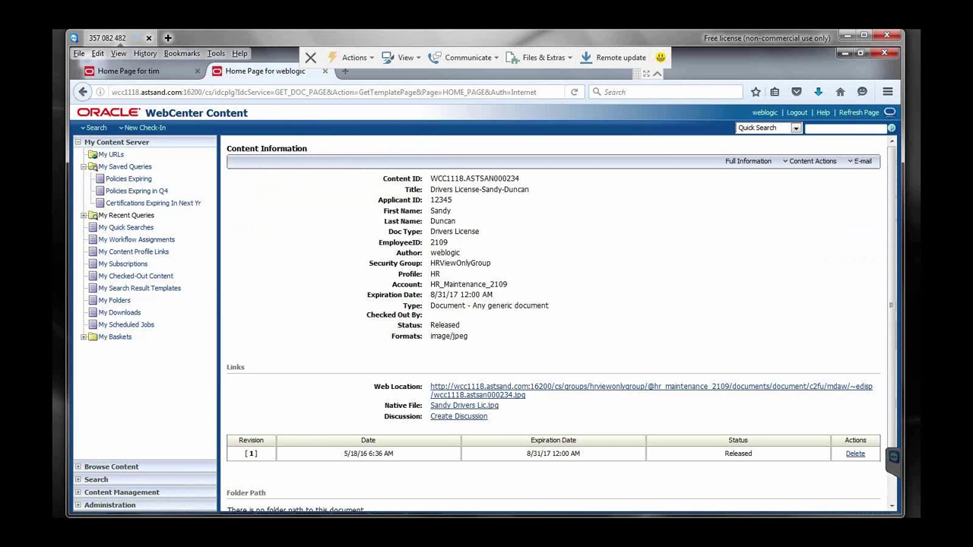
{"action": "left_click_drag", "start_coordinate": [369, 295], "coordinate": [493, 295]}
{"action": "left_click", "coordinate": [153, 203]}
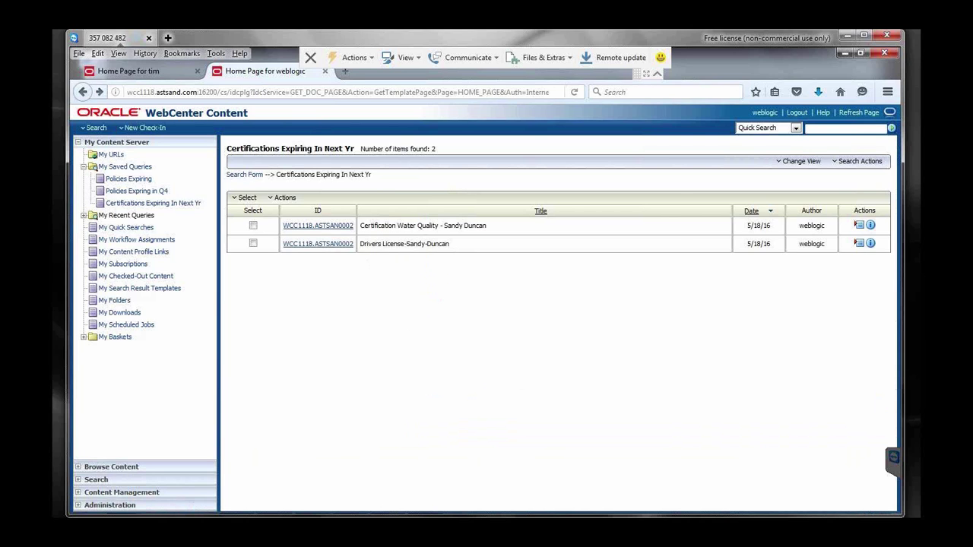
{"action": "left_click", "coordinate": [318, 243]}
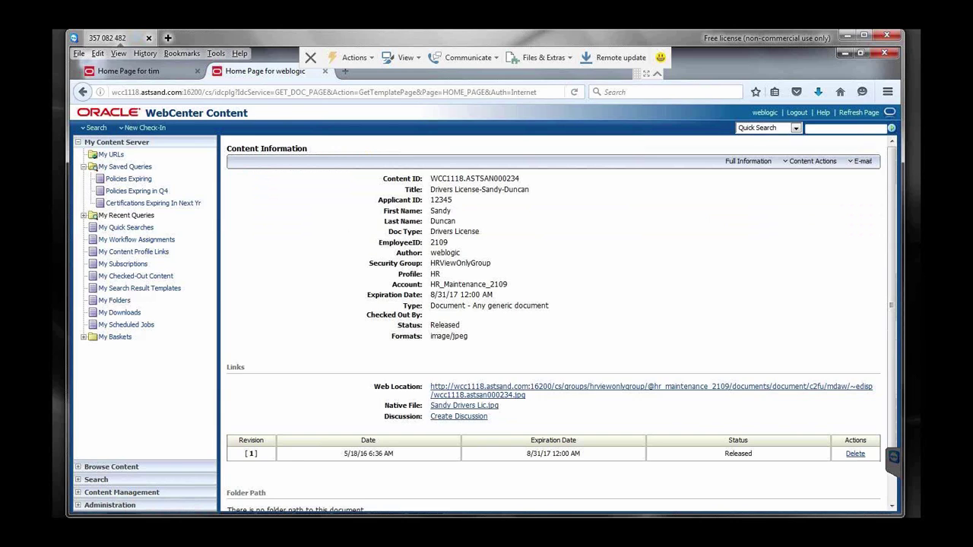
{"action": "left_click_drag", "start_coordinate": [371, 294], "coordinate": [494, 294]}
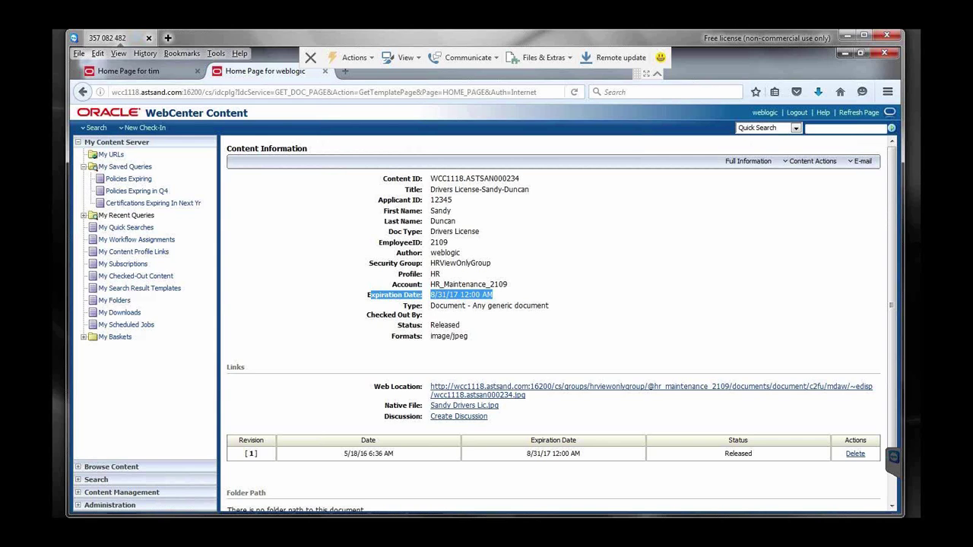
{"action": "left_click", "coordinate": [95, 128]}
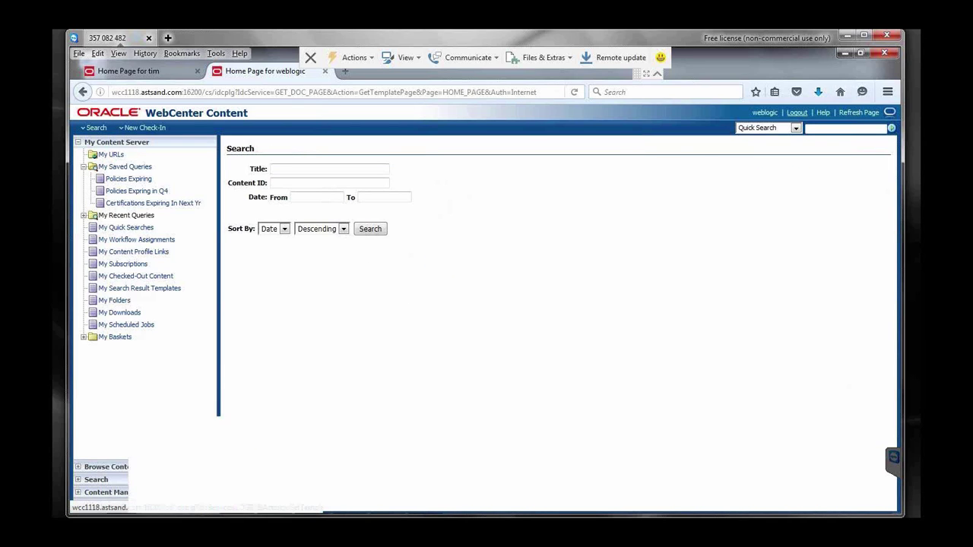
{"action": "left_click", "coordinate": [797, 112]}
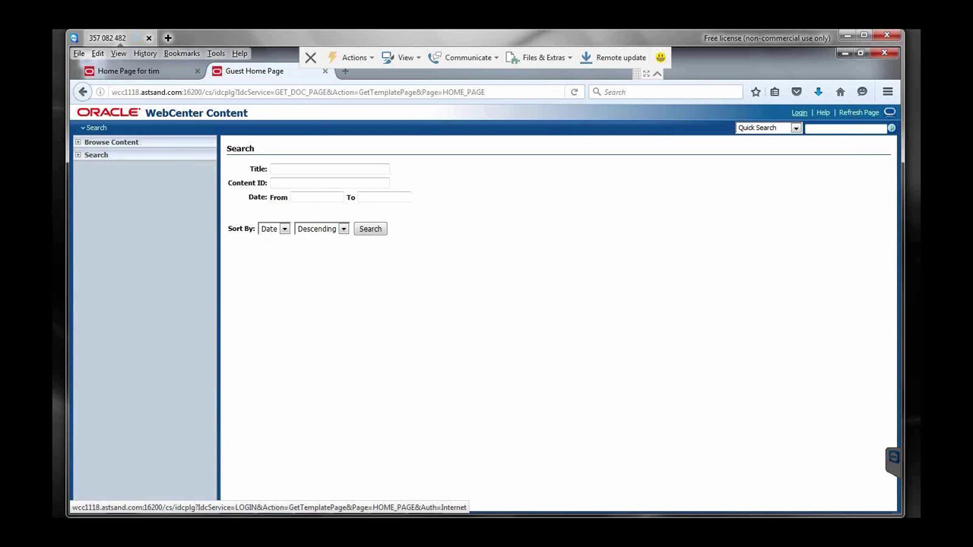